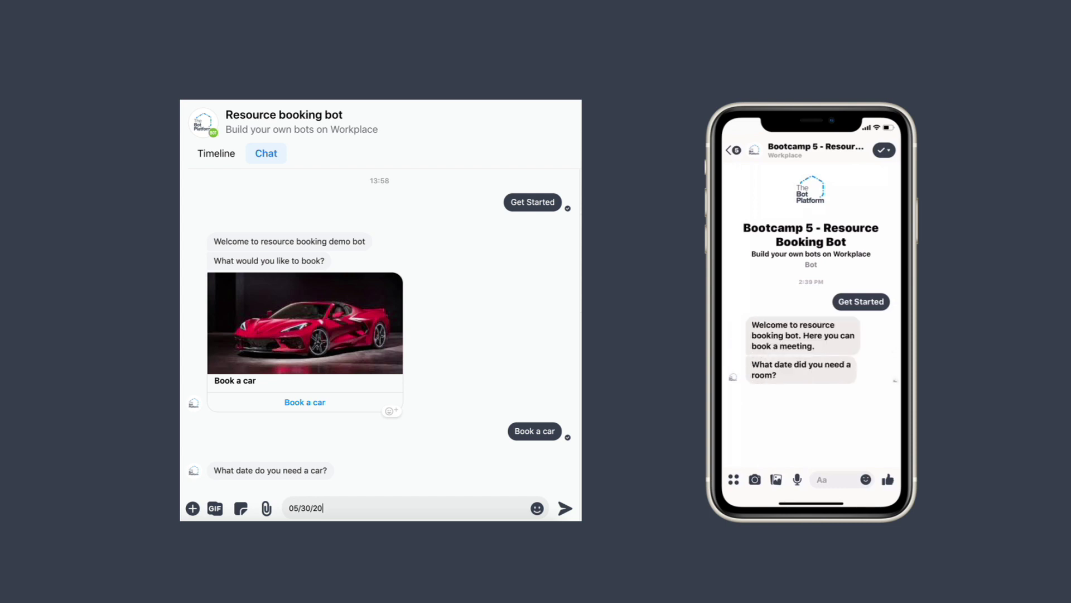
Answer the booking bot's question about the room date in the phone chat with 05/30/2020
click(822, 479)
click(731, 460)
text(05/3)
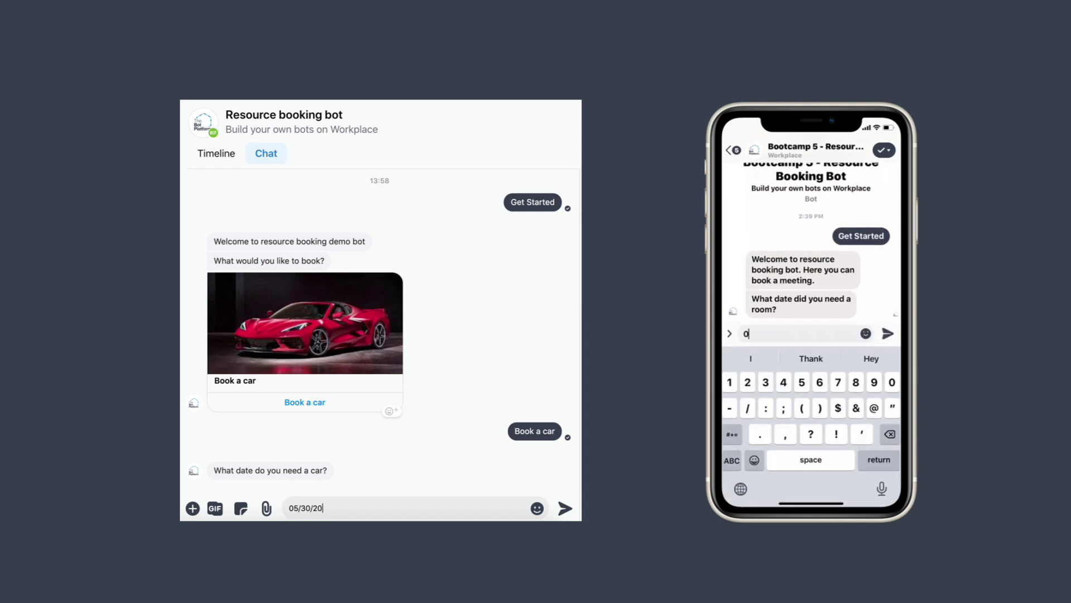
text(0/202)
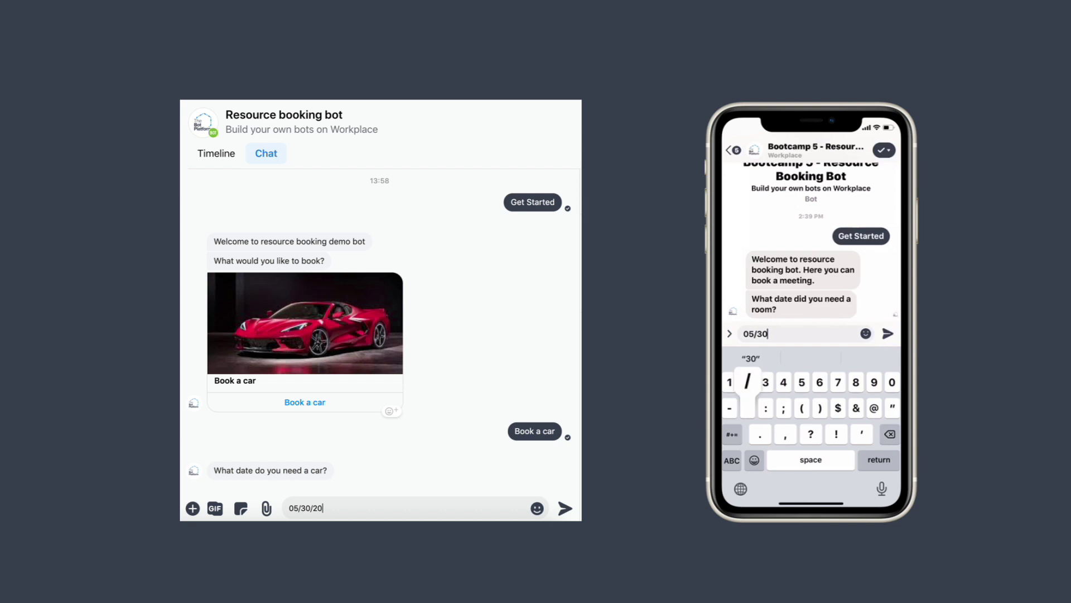
text(0)
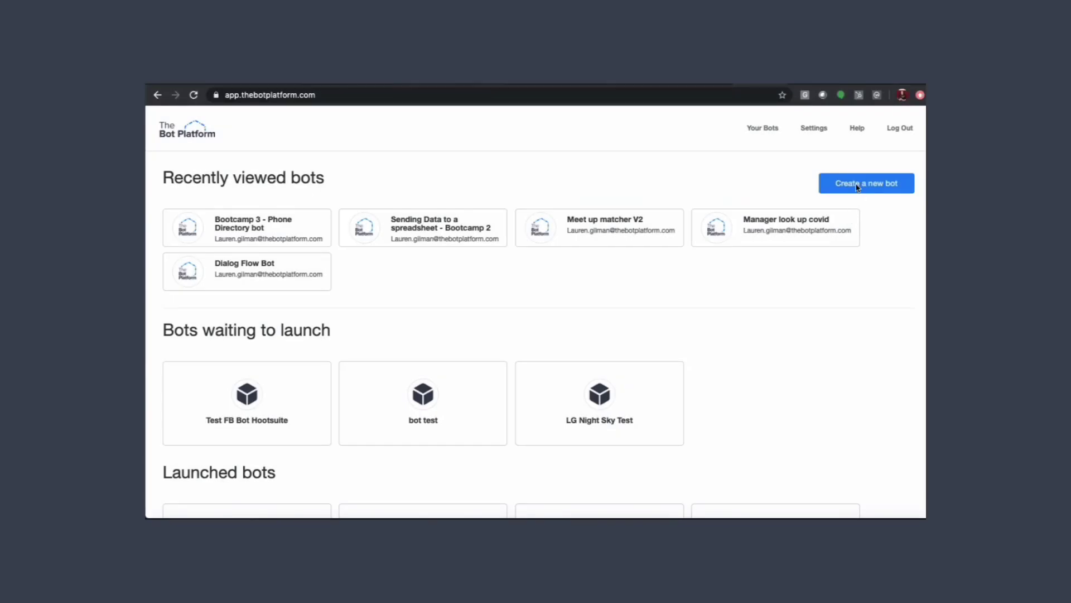
Create a new bot from scratch named "Bootcamp 5 - Resource Booking Bot"
click(858, 186)
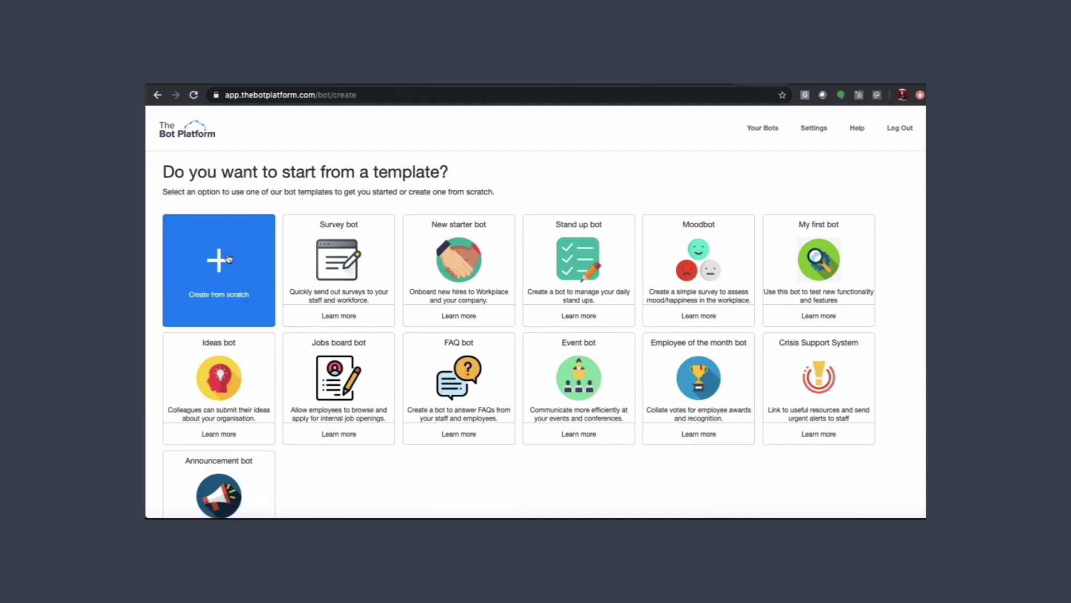
click(228, 258)
text(Bootcamp )
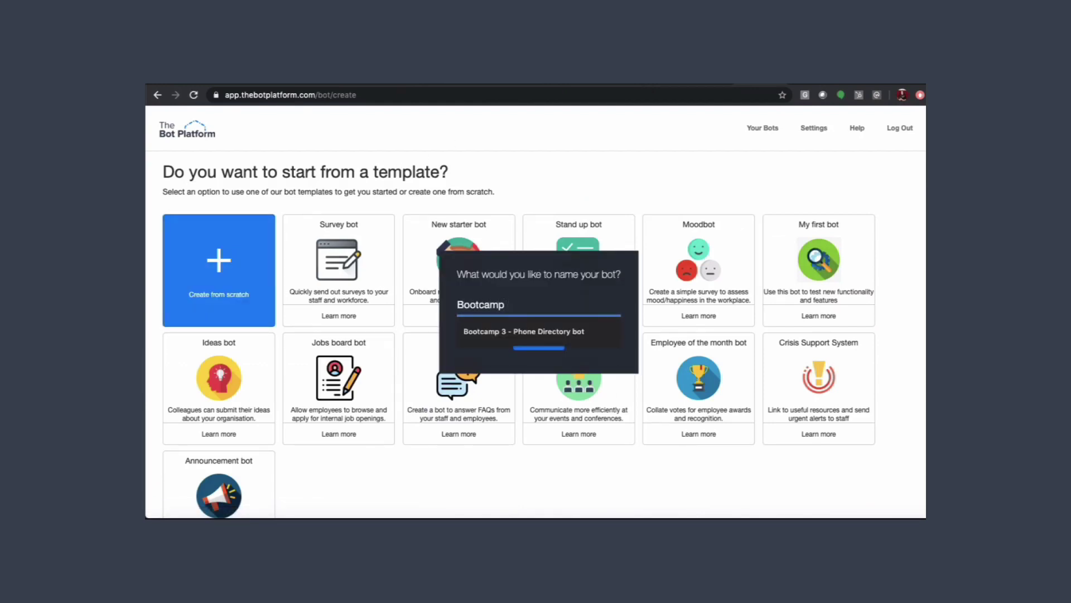
text(5 - )
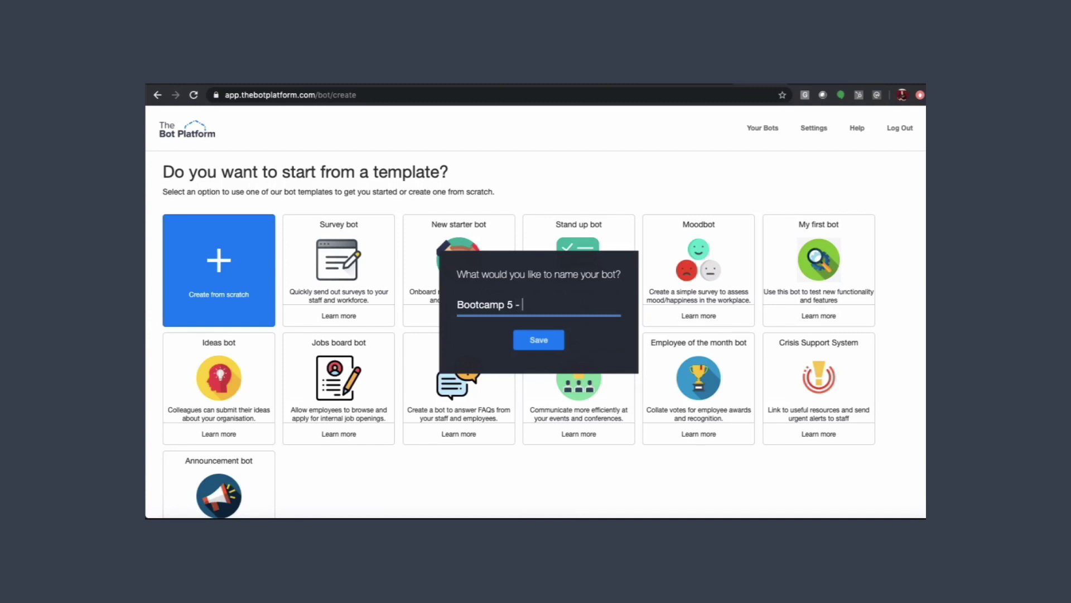
text(Resource Booking Bot)
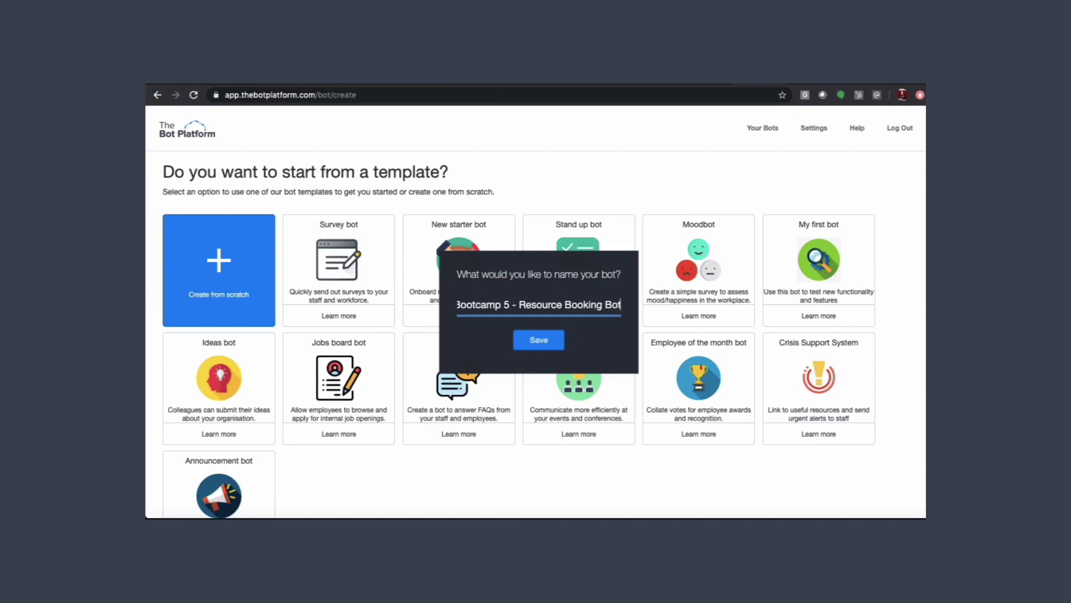
click(531, 346)
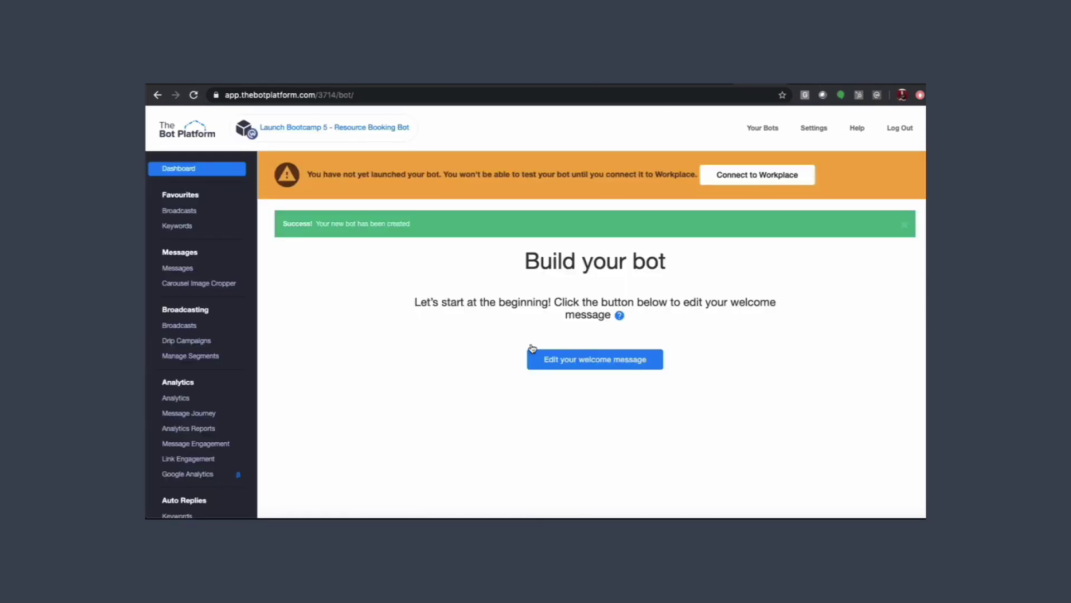
Start connecting the bot to Workplace as a Workplace admin and accept all the listed permissions
click(748, 177)
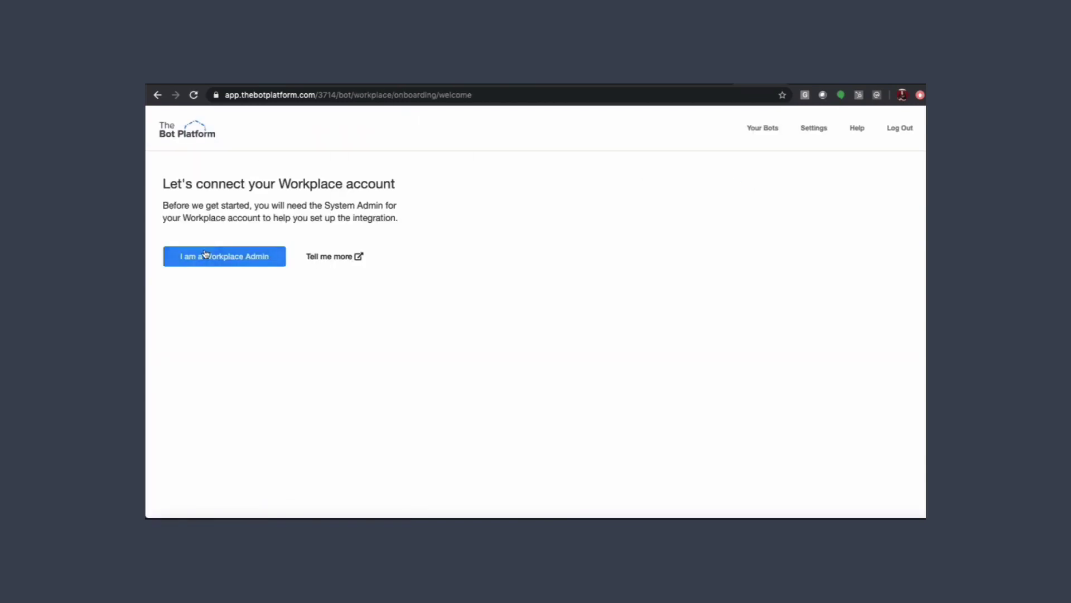
click(205, 256)
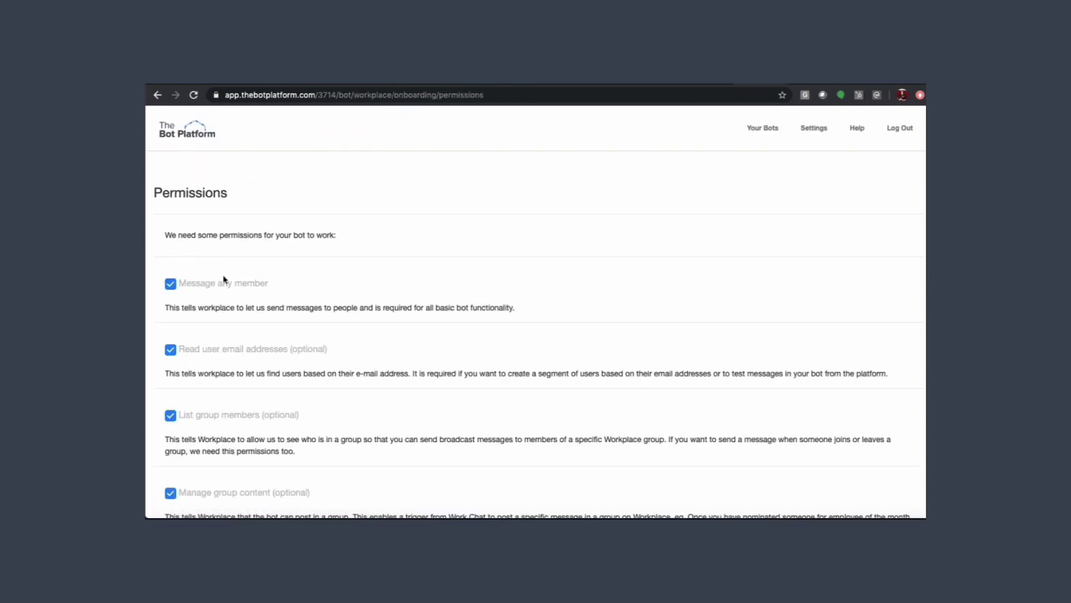
scroll(286, 340, down, 1)
scroll(286, 340, down, 3)
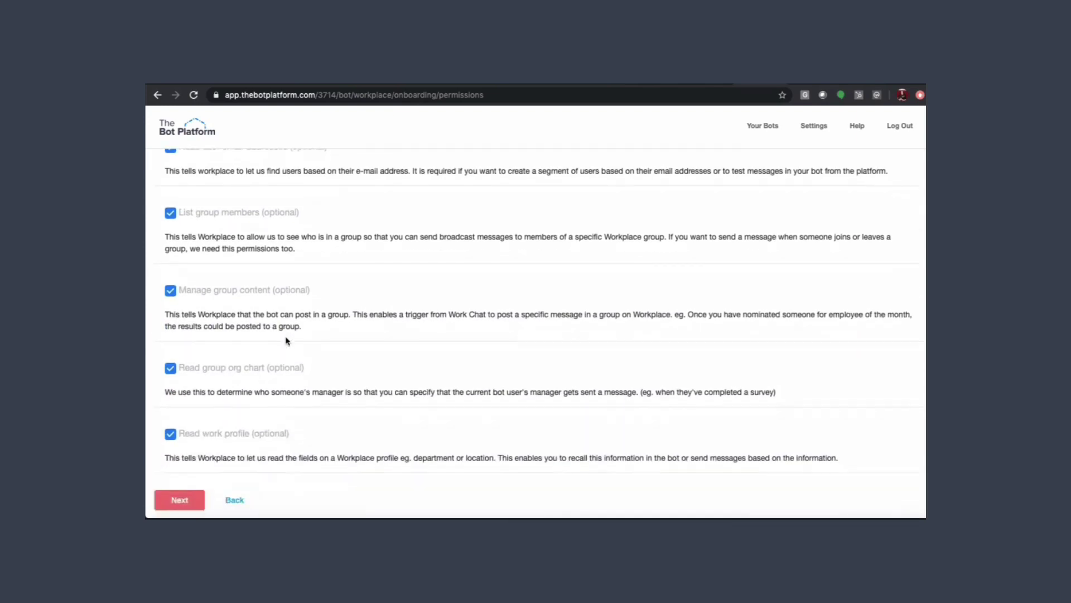
click(171, 505)
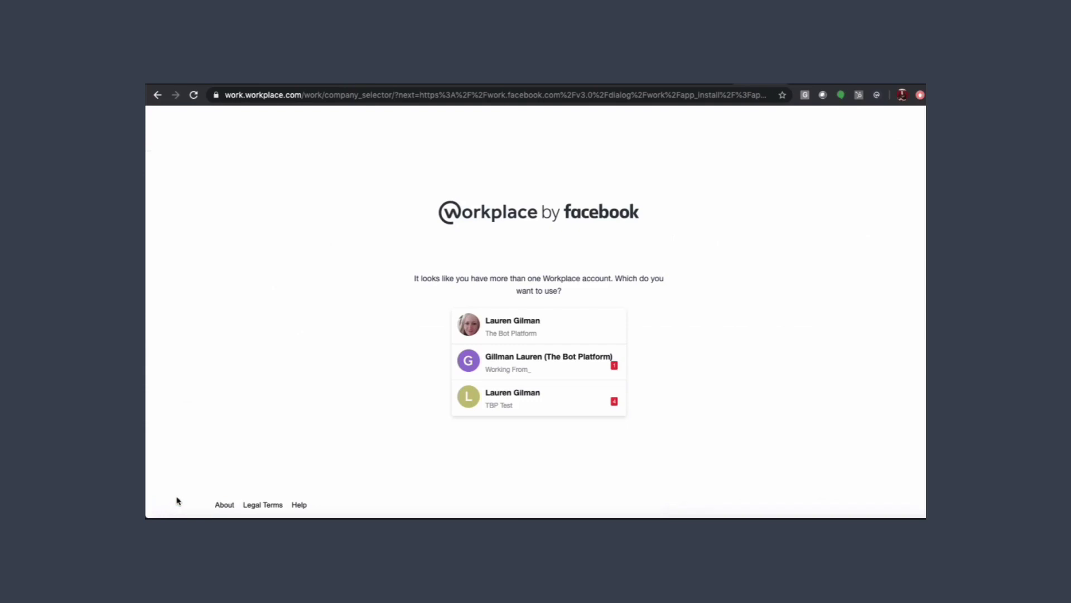
Choose the TBP Test Workplace account and add the bot to it for all groups
click(493, 403)
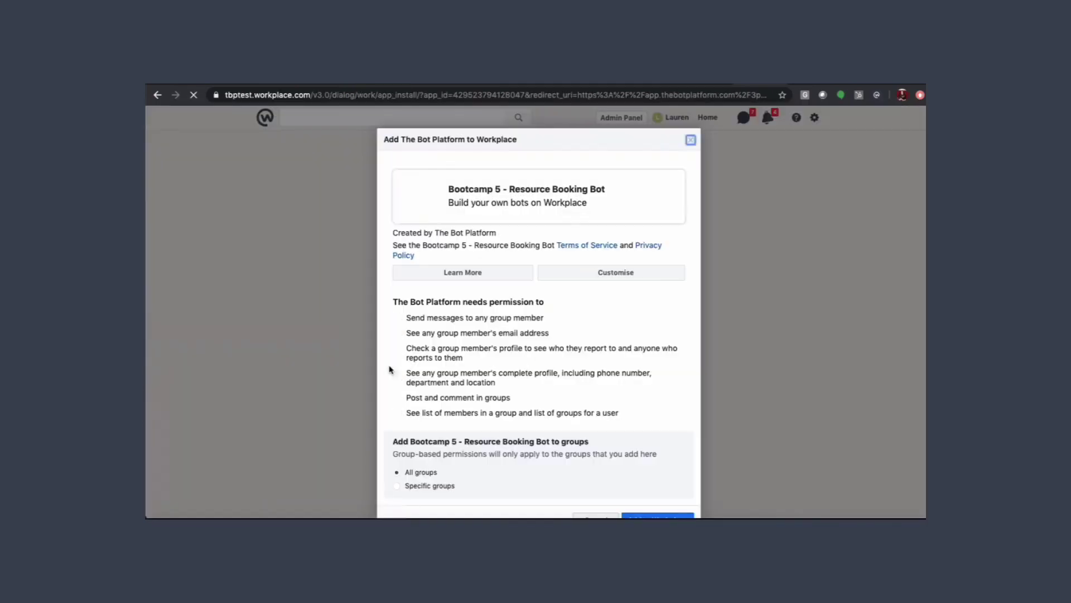
scroll(535, 390, down, 1)
click(645, 482)
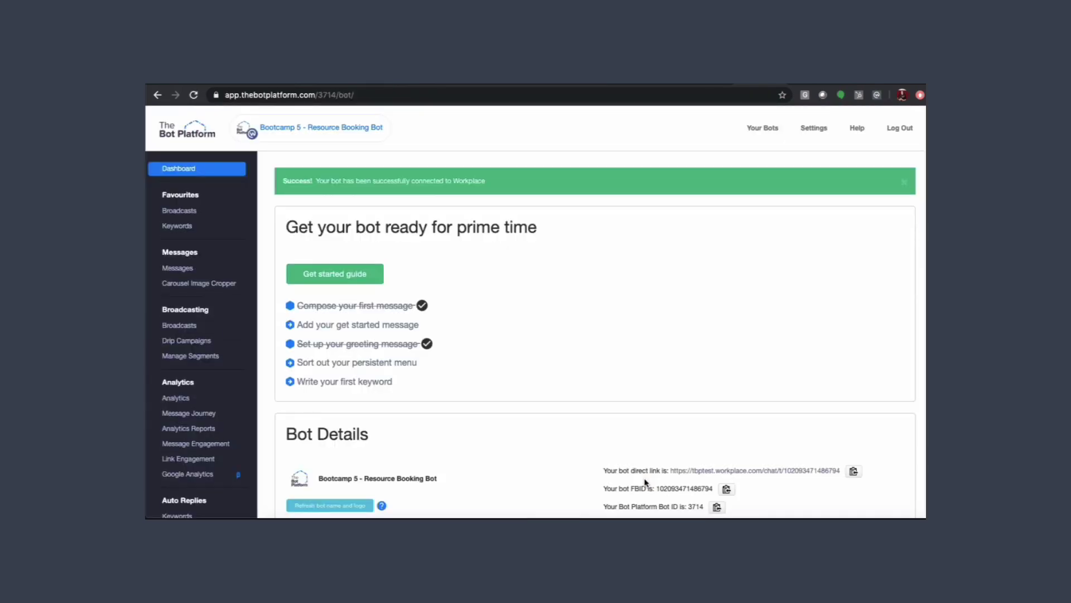
Add a text part to the Welcome Message reading "Welcome to resource booking bot. Here you can book a meeting."
click(195, 272)
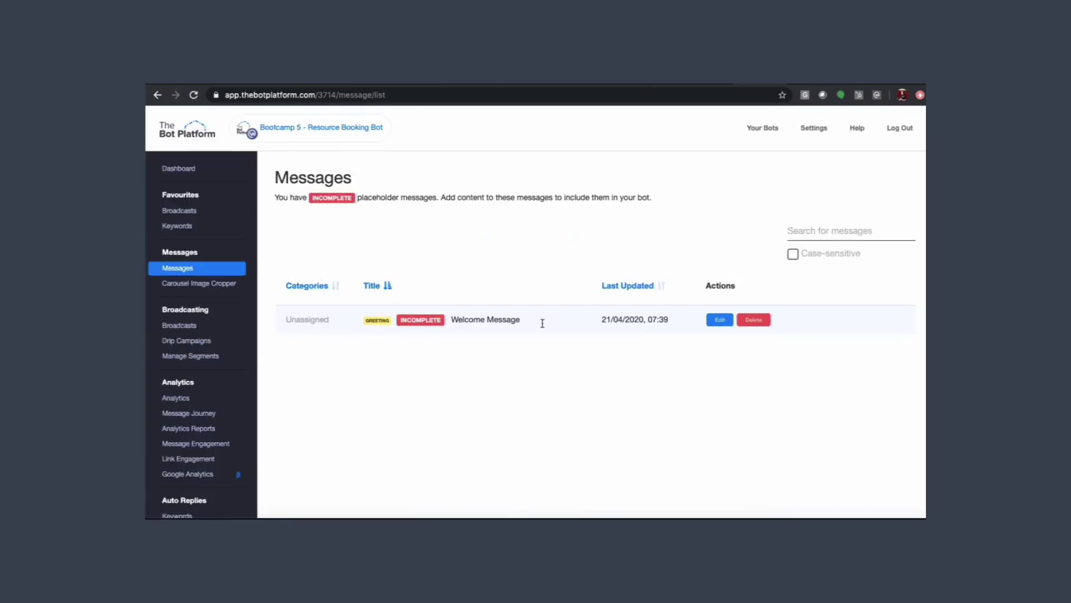
click(720, 320)
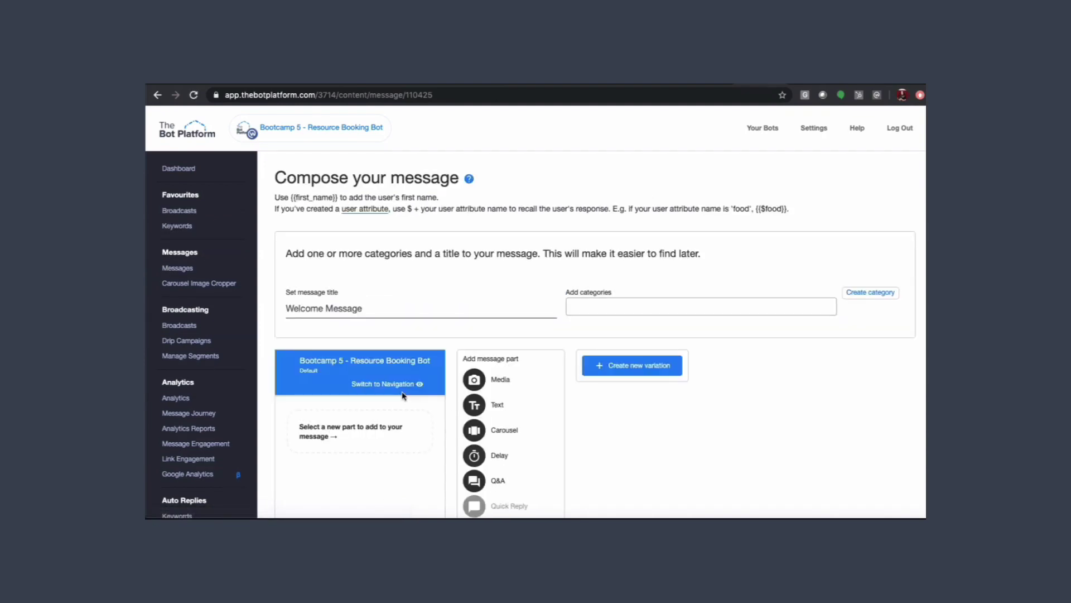
scroll(408, 396, down, 2)
click(474, 305)
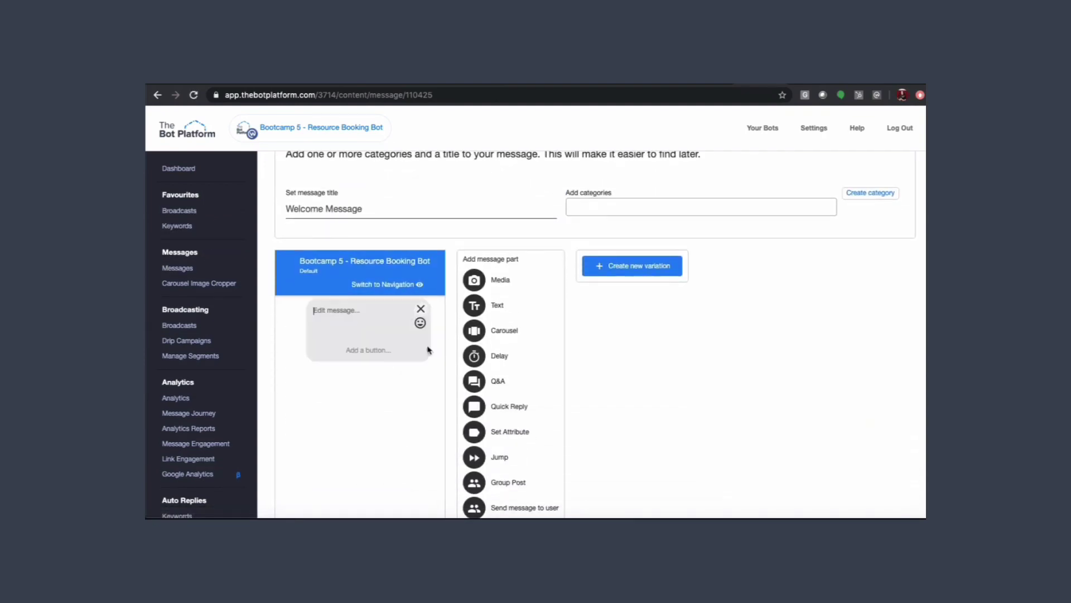
text(Welcome to resource booking bot. Here you can book a meeting.)
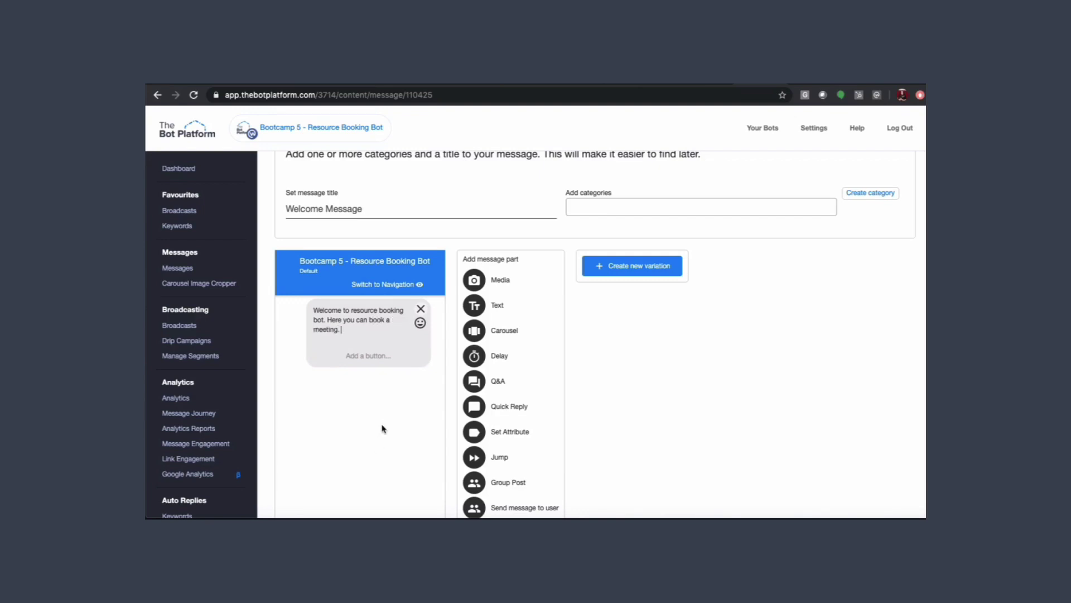
Add a Q&A part below the welcome text asking "What date did you need a room?"
scroll(383, 427, down, 3)
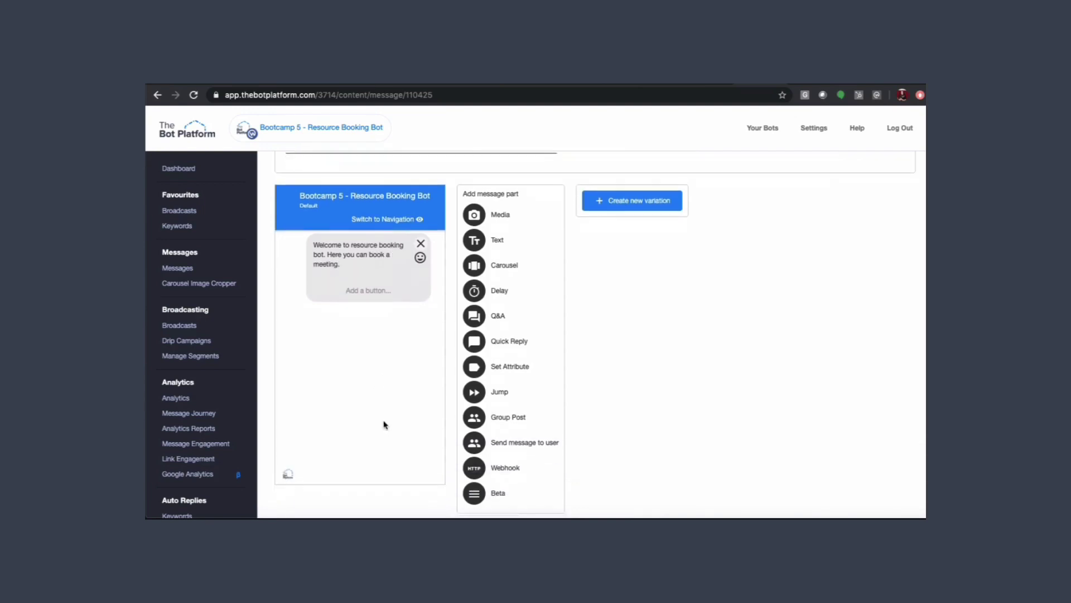
click(474, 290)
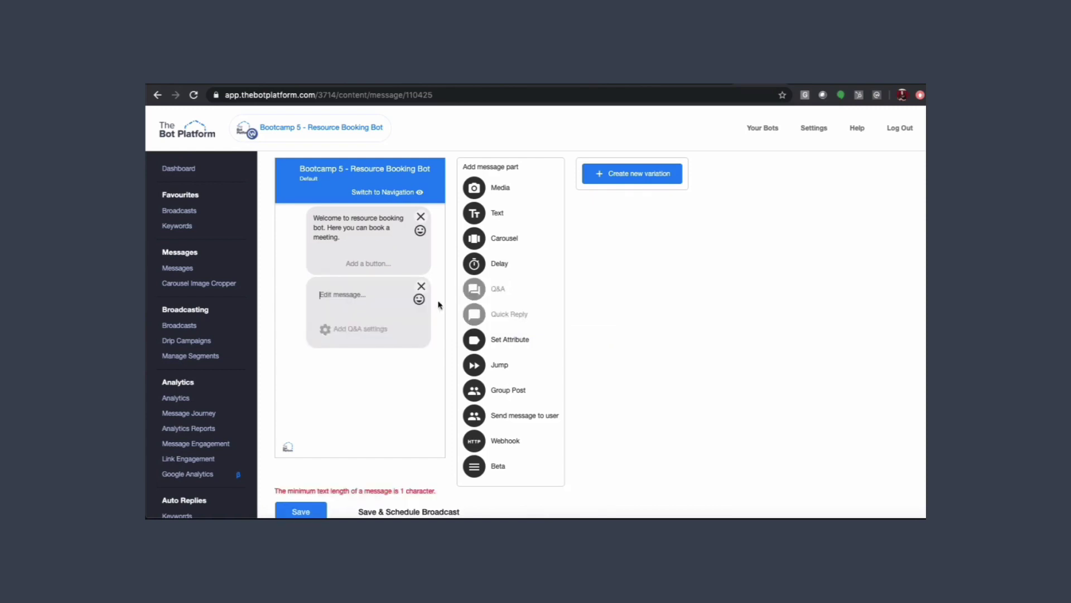
text(What dat)
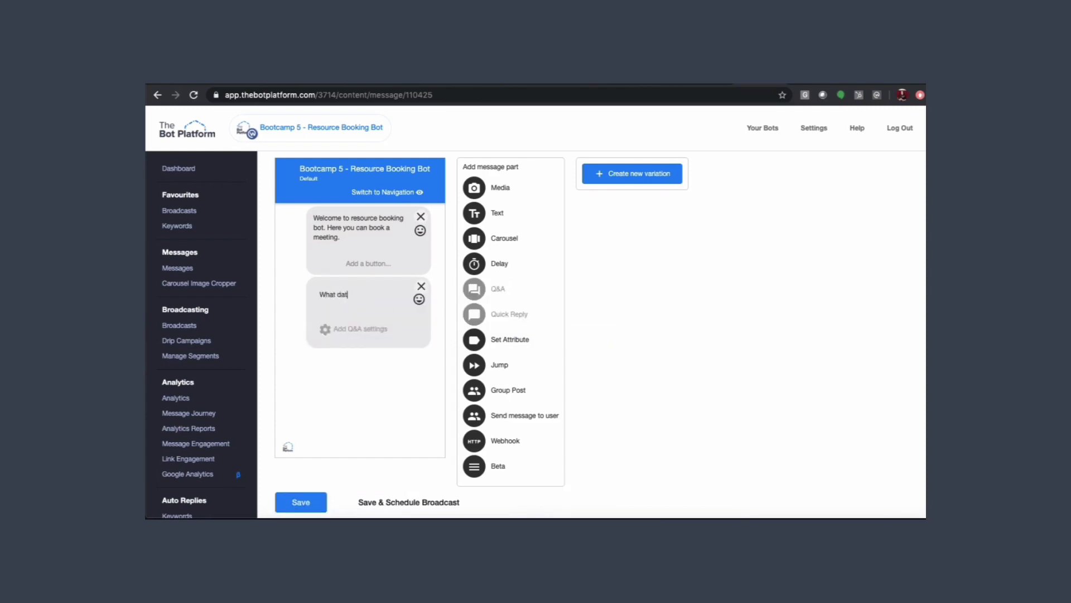
text(e did you need a room?)
Save the question's answer to a new user attribute "Date of meeting" and require it to match a Date
click(327, 332)
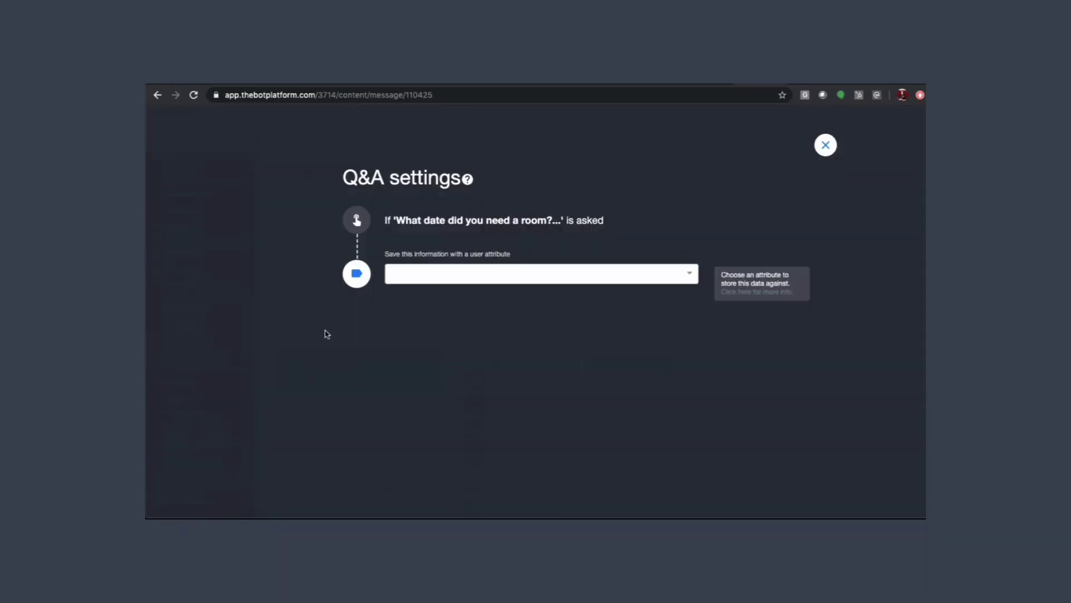
click(419, 273)
text(Date)
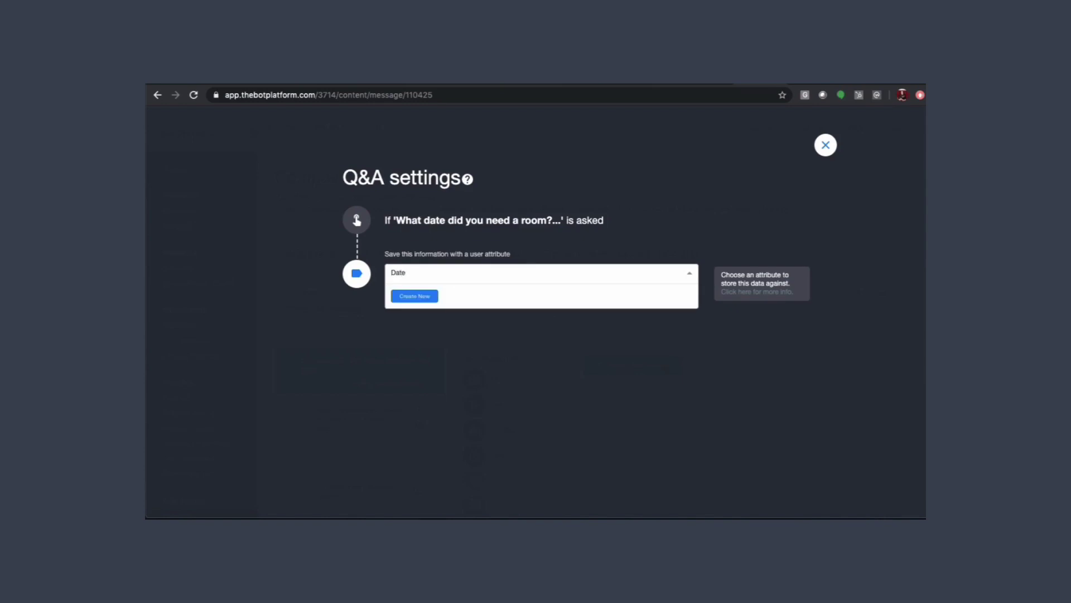
text( of meeting)
click(413, 296)
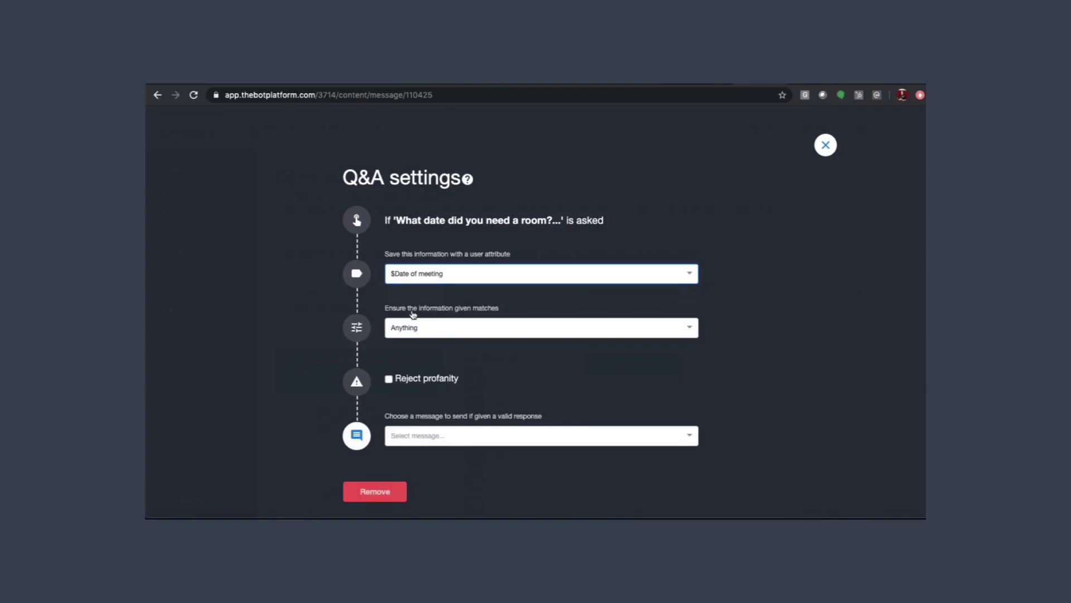
click(412, 328)
click(406, 360)
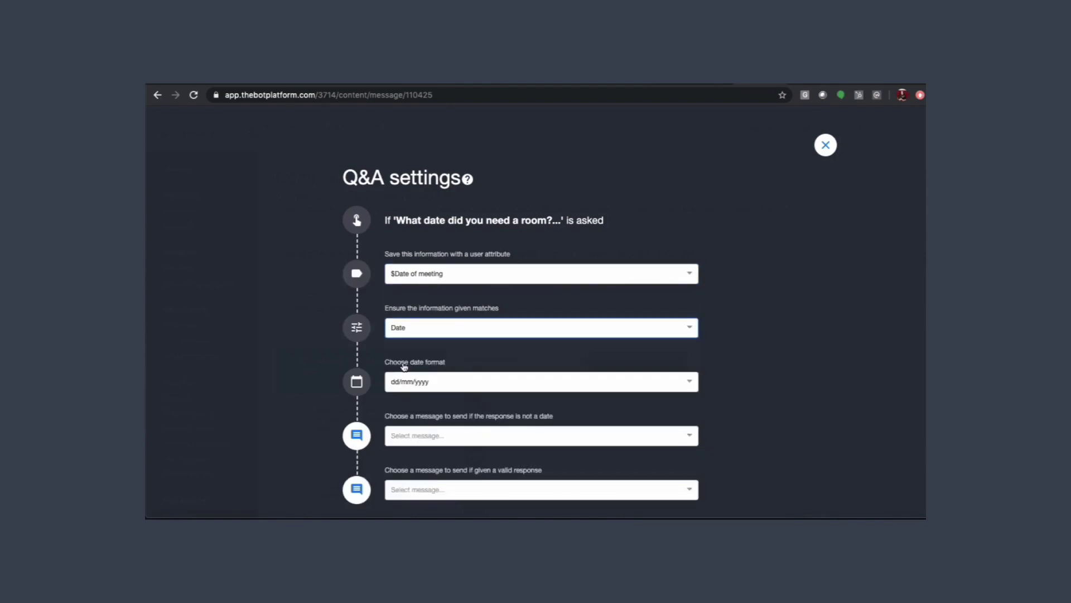
Create a new message "Not a date" to send if the response is not a date
click(412, 438)
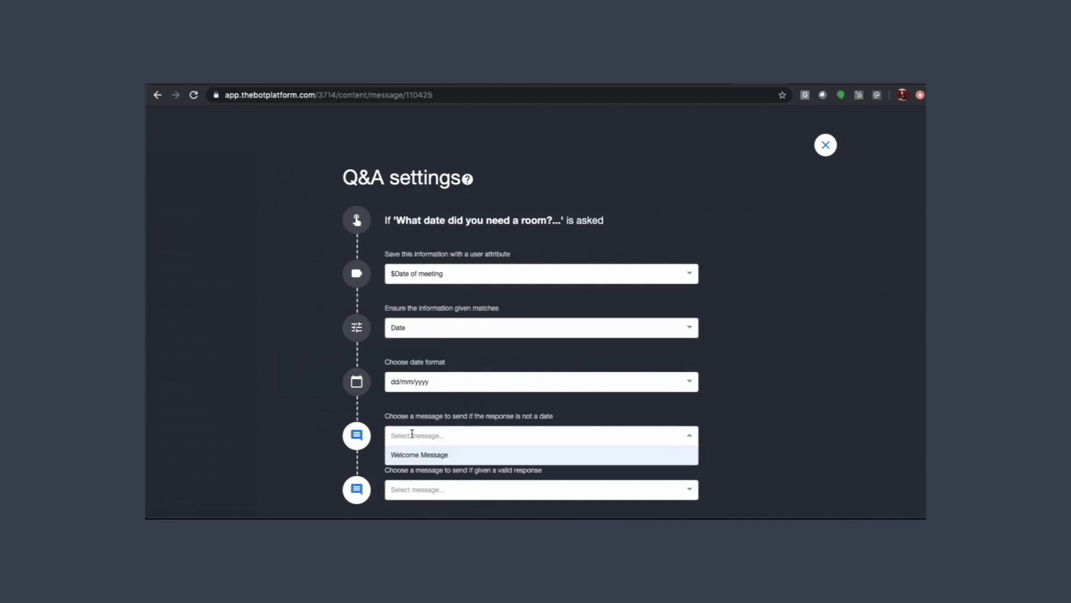
text(No)
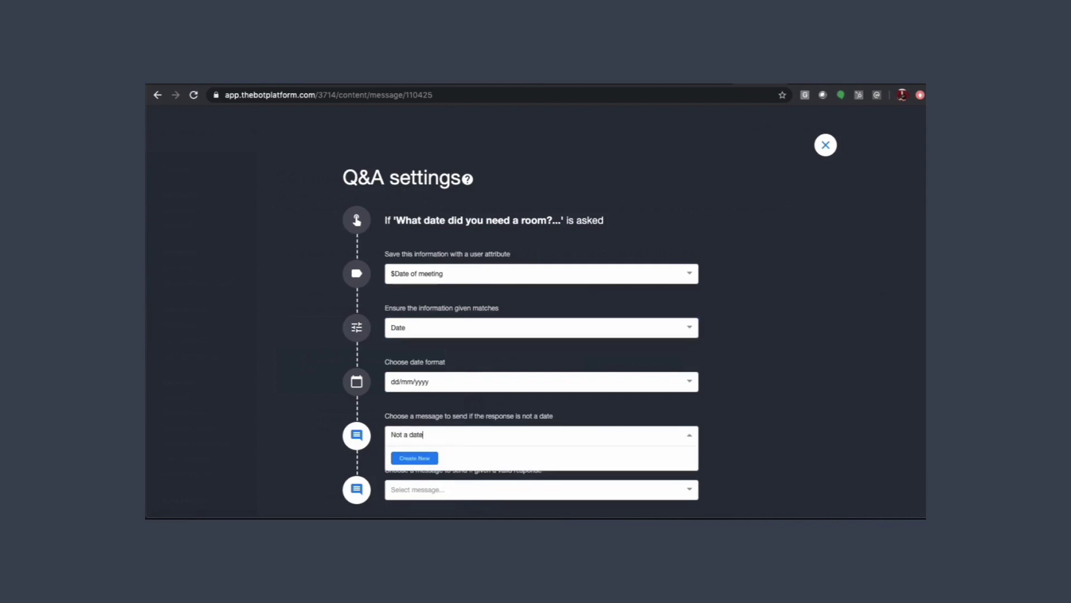
text(t a date)
click(419, 459)
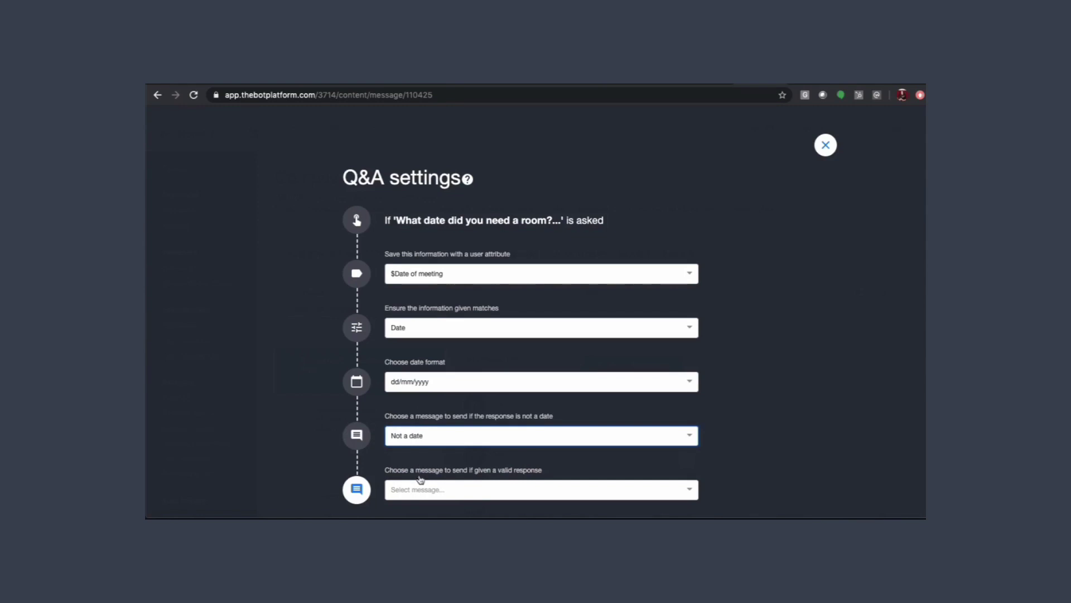
Create a new message "Time of meeting" to send if given a valid response
click(417, 490)
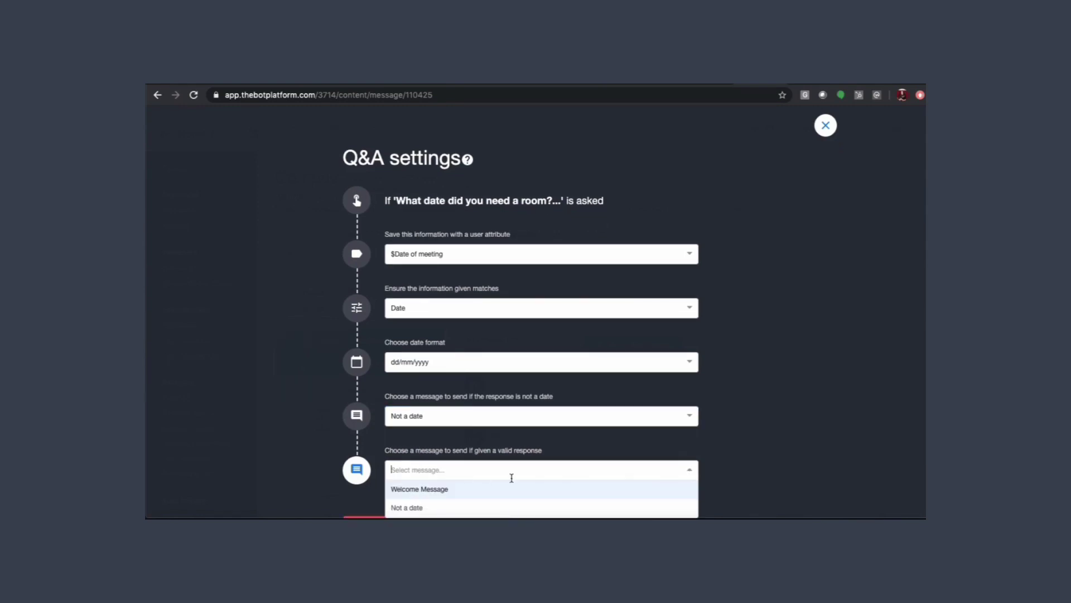
text(Time of )
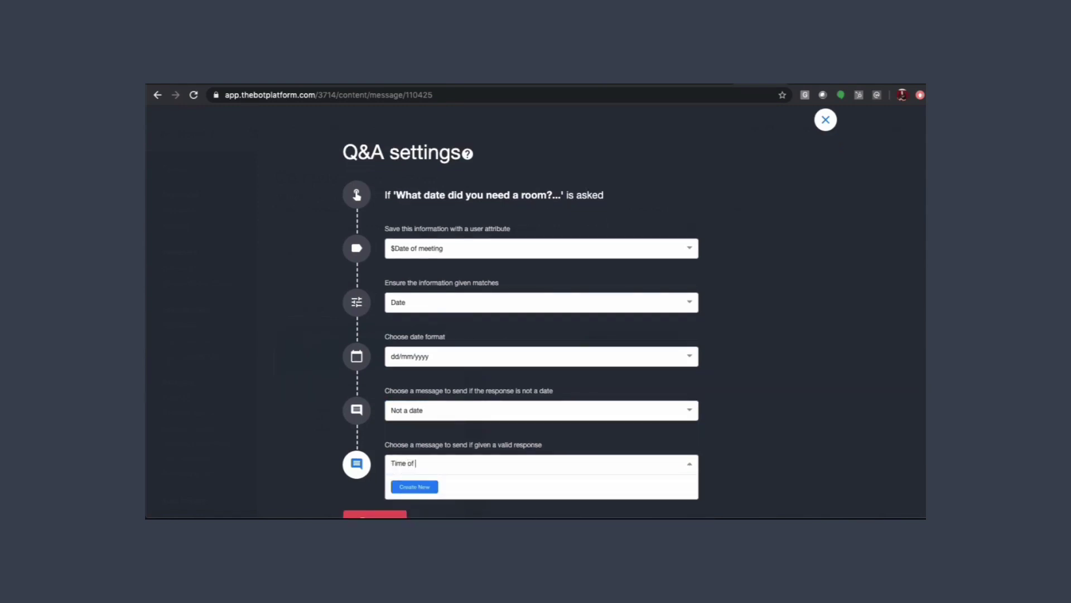
text(meeting)
click(416, 487)
Save the Q&A settings and the Welcome Message
scroll(418, 490, down, 1)
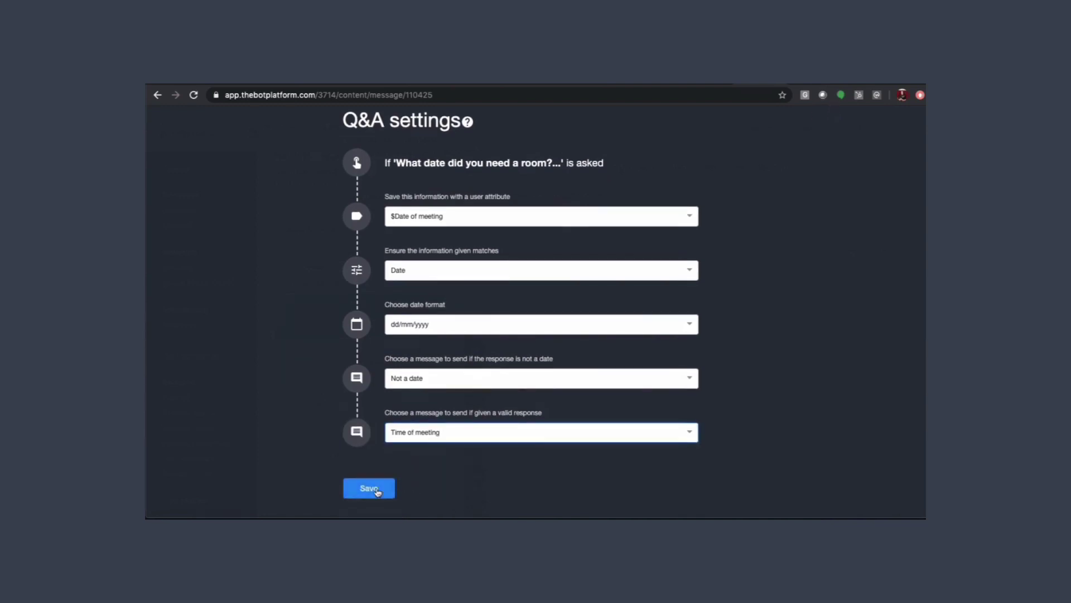
click(368, 488)
scroll(366, 490, down, 5)
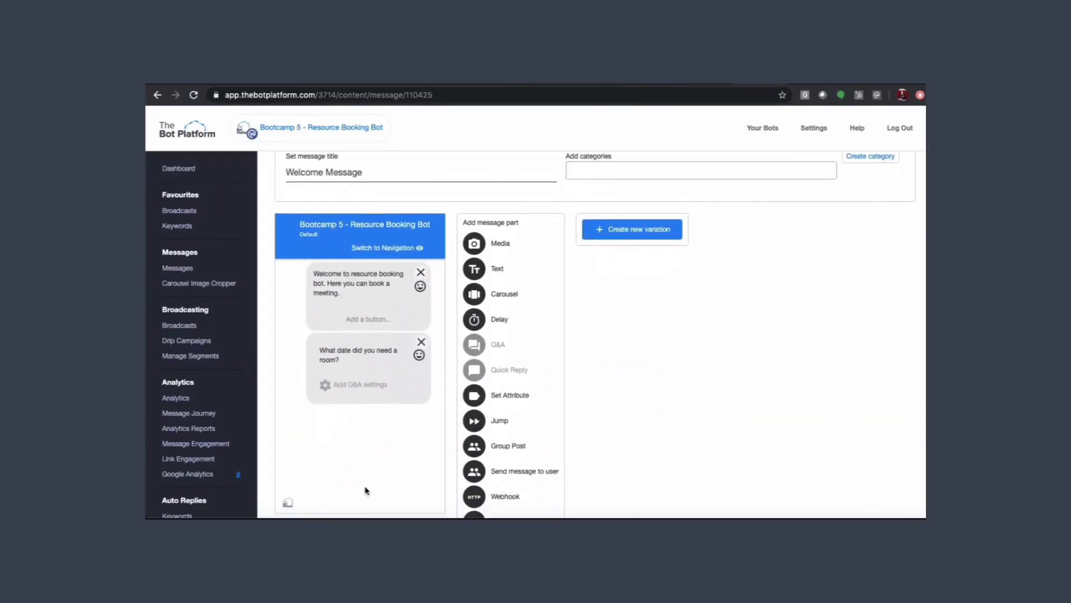
click(300, 500)
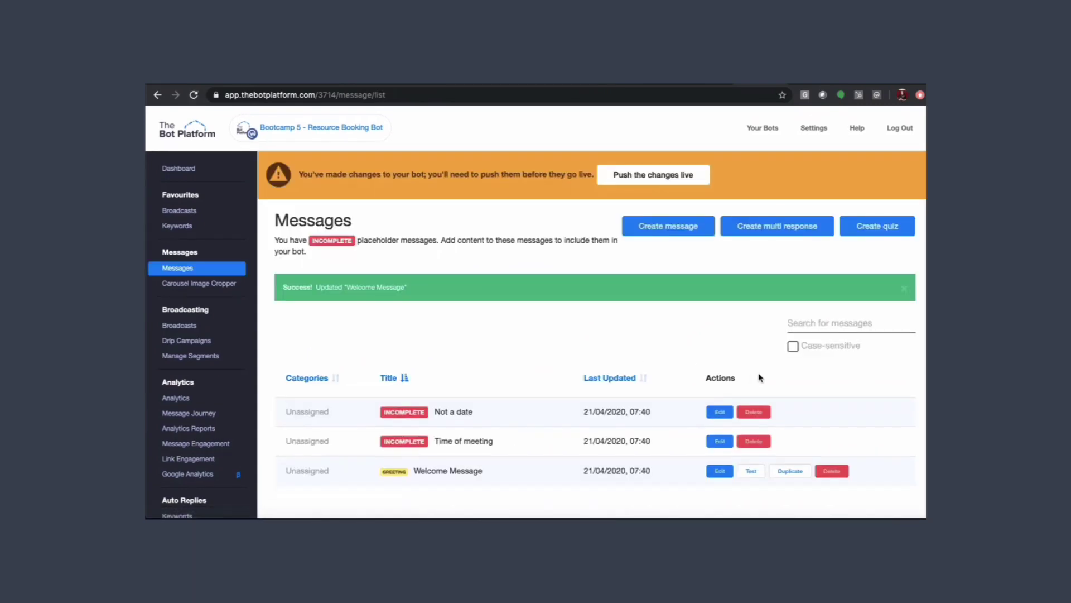
Add the text "I'm sorry that isn't in the right format. Please enter a date in the format dd/mm/yyyy" to the "Not a date" message and save it
click(717, 413)
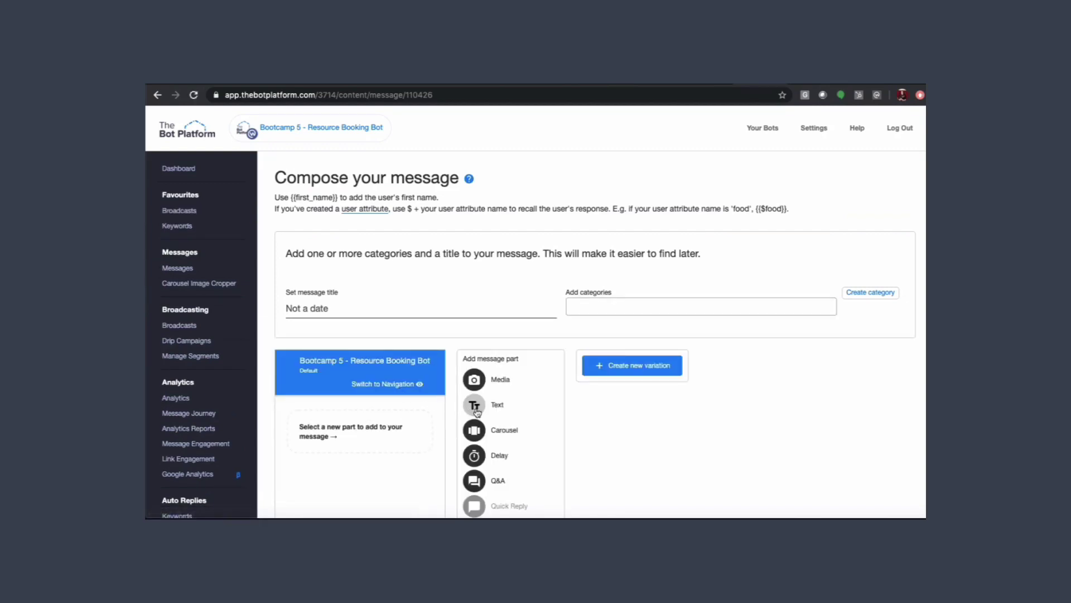
click(476, 410)
text(I'm)
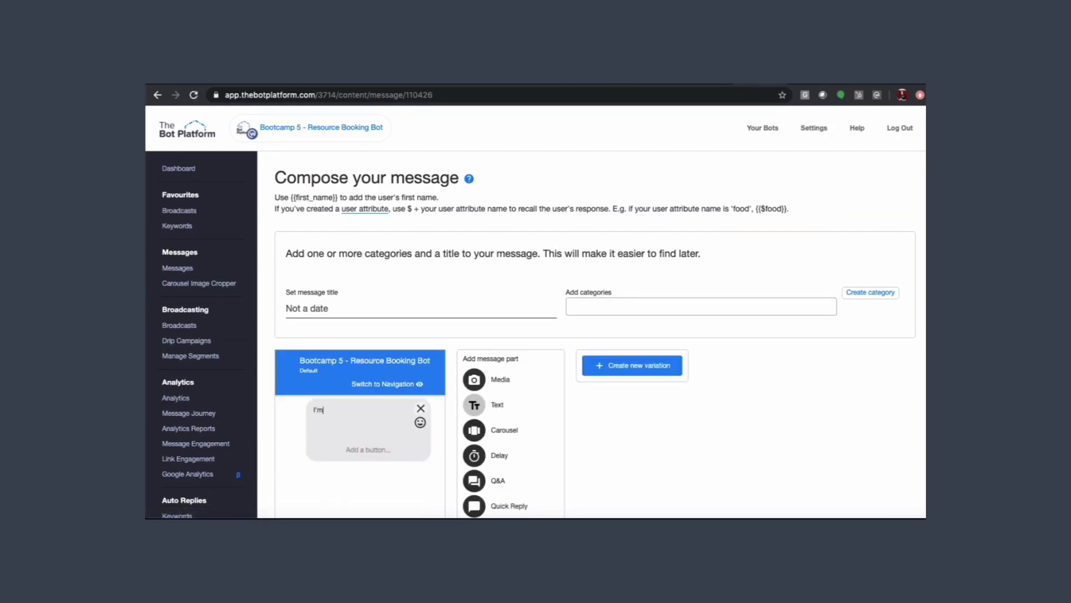
text( sorry that isn't in the right format.  Please)
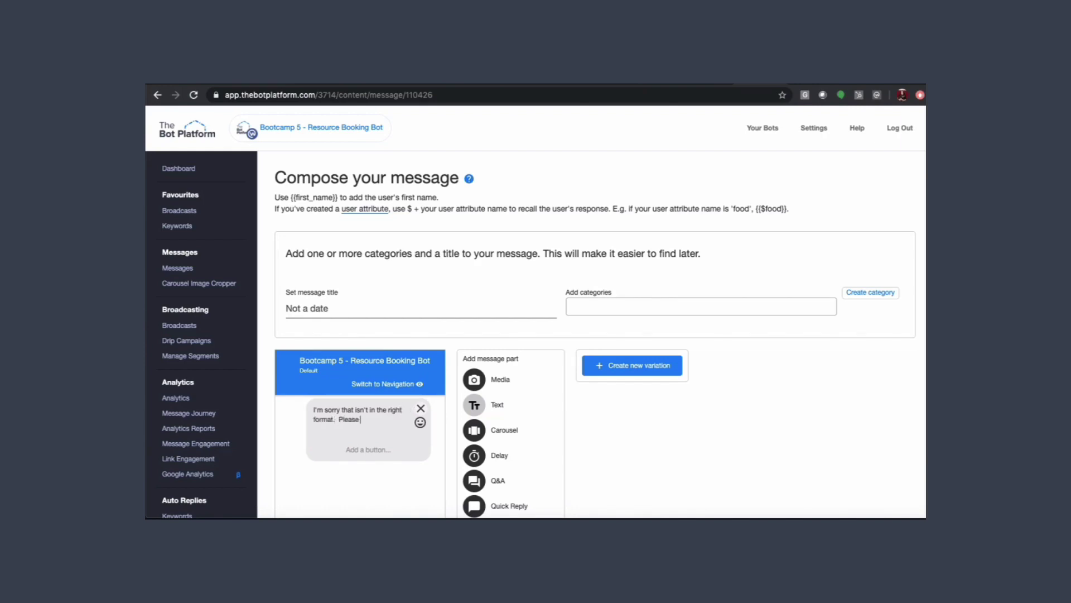
text( enter a da)
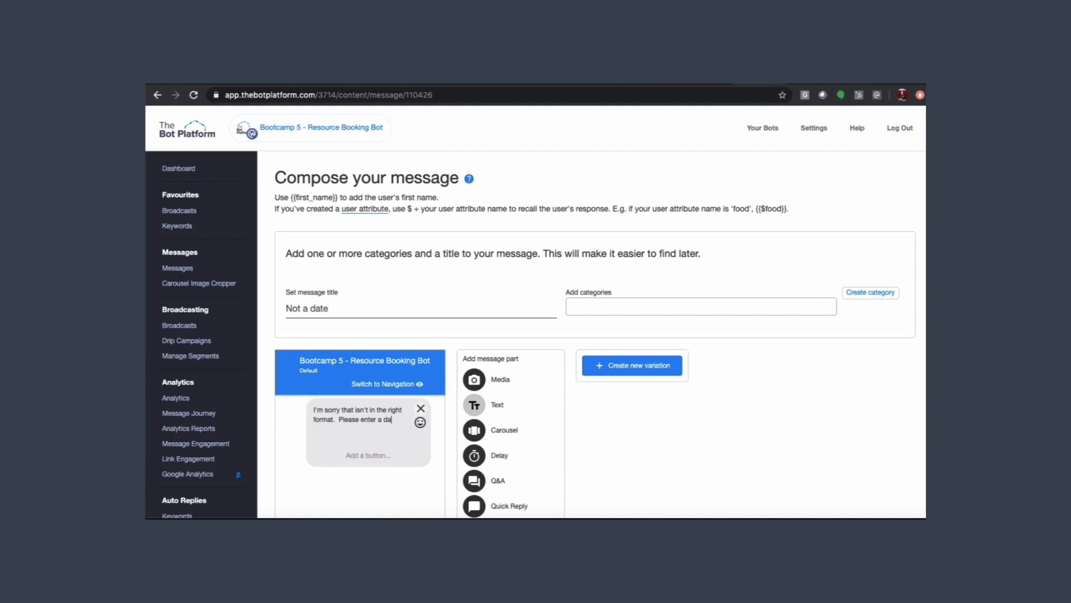
text(te in the format dd/mm/)
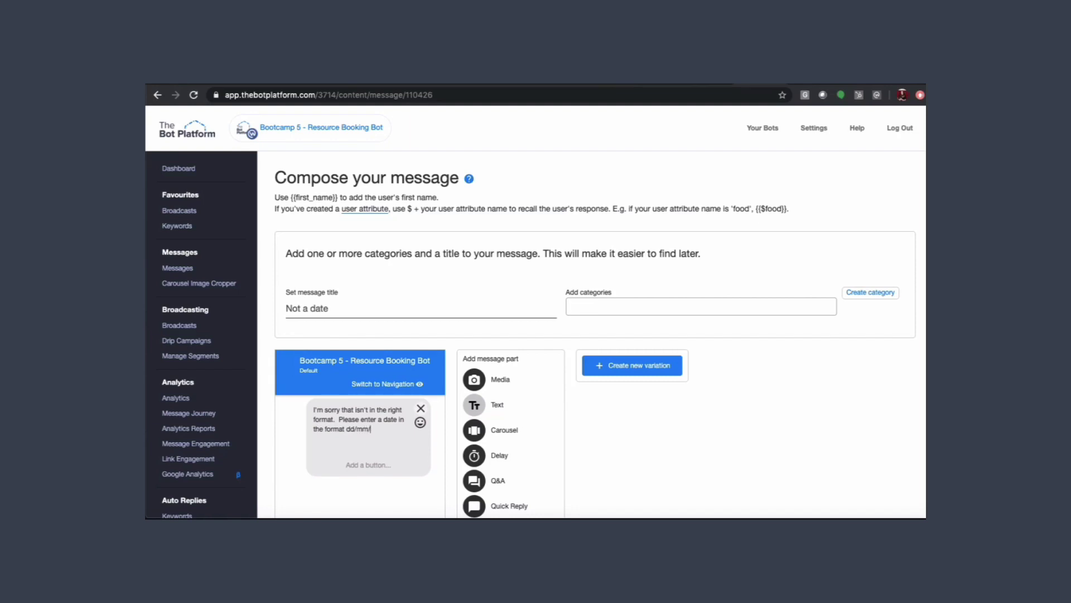
text(yyyy)
scroll(595, 335, down, 4)
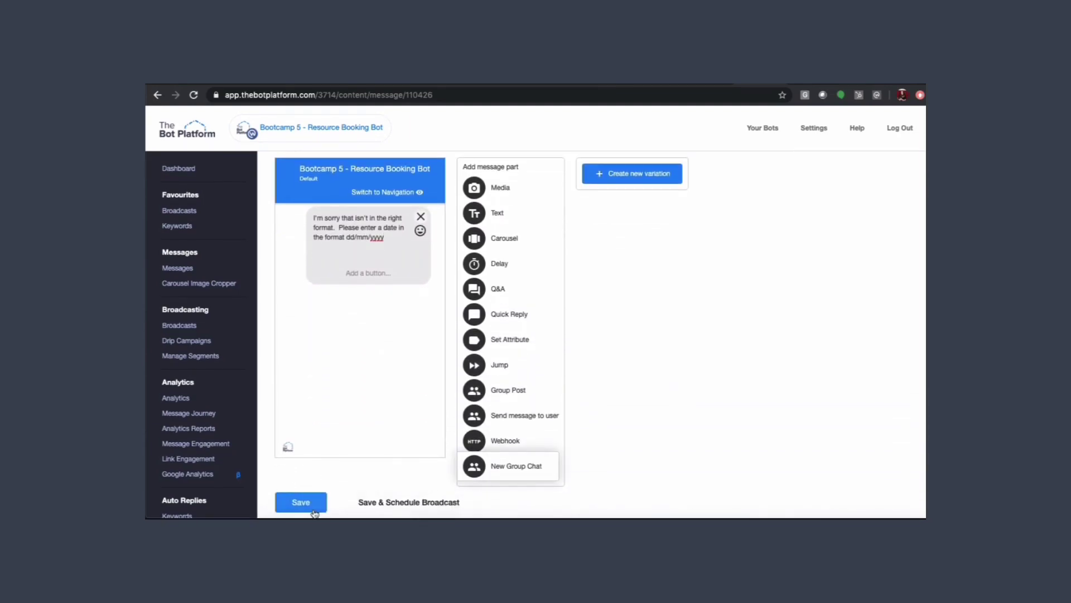
click(296, 504)
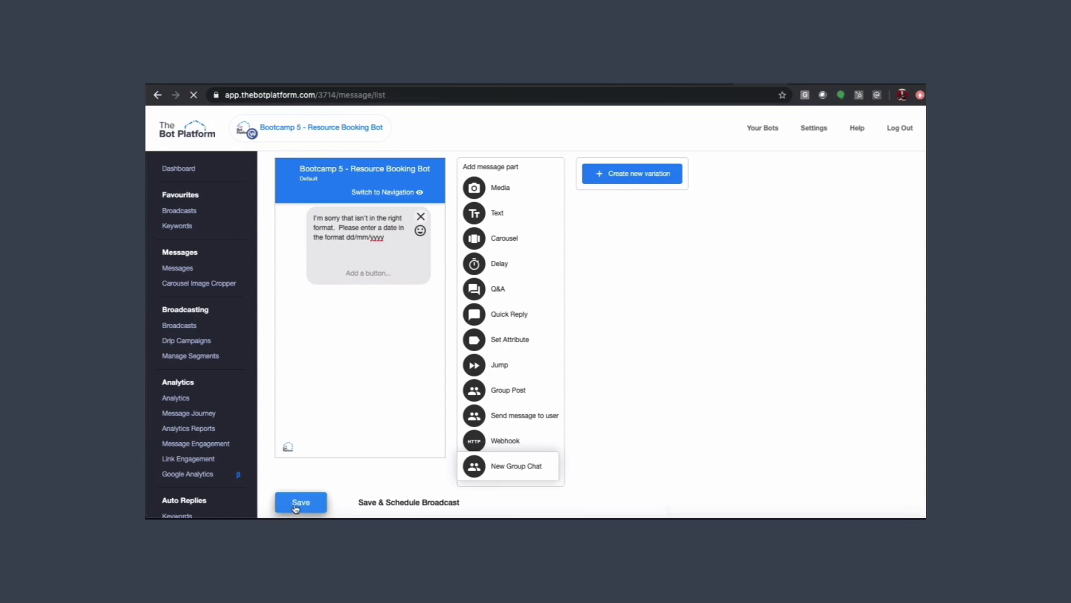
Add a Q&A part to the "Time of meeting" message asking "What time would you like to book a room for?"
click(718, 413)
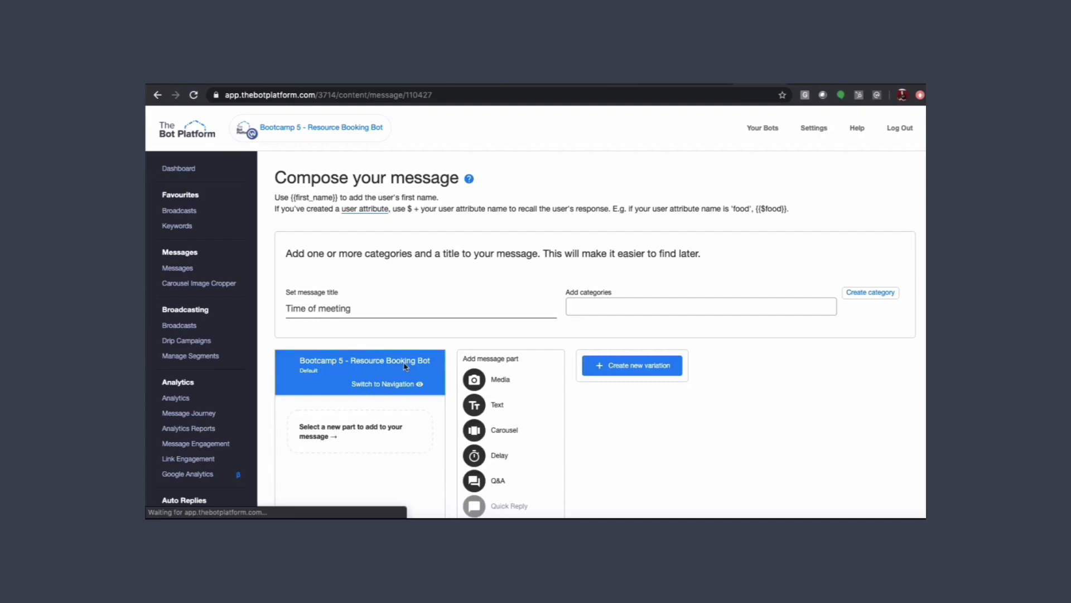
scroll(401, 363, down, 3)
click(473, 376)
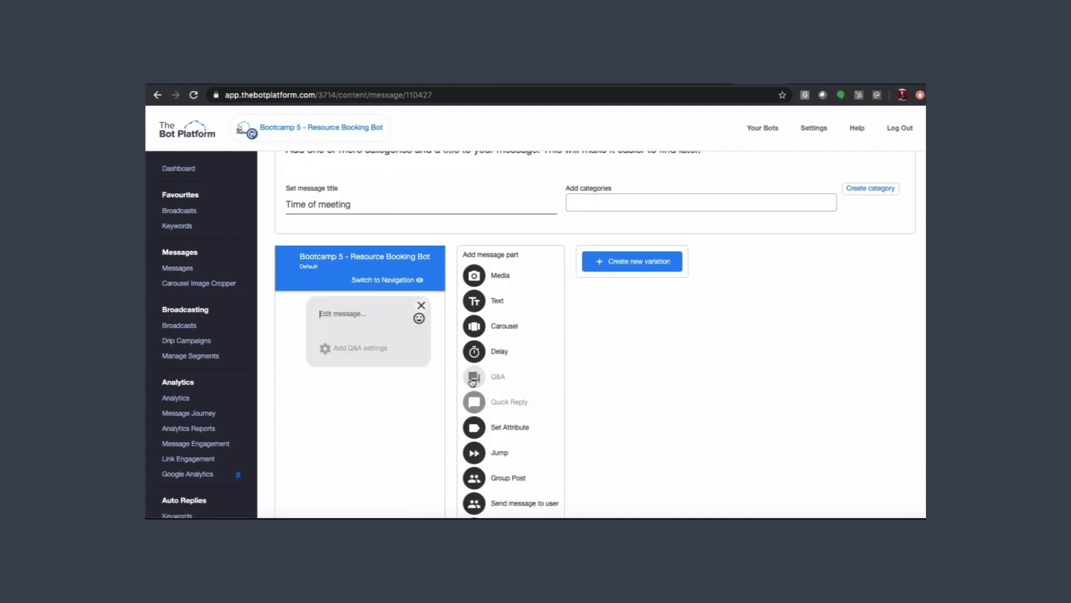
text(What time would you like to book a room f)
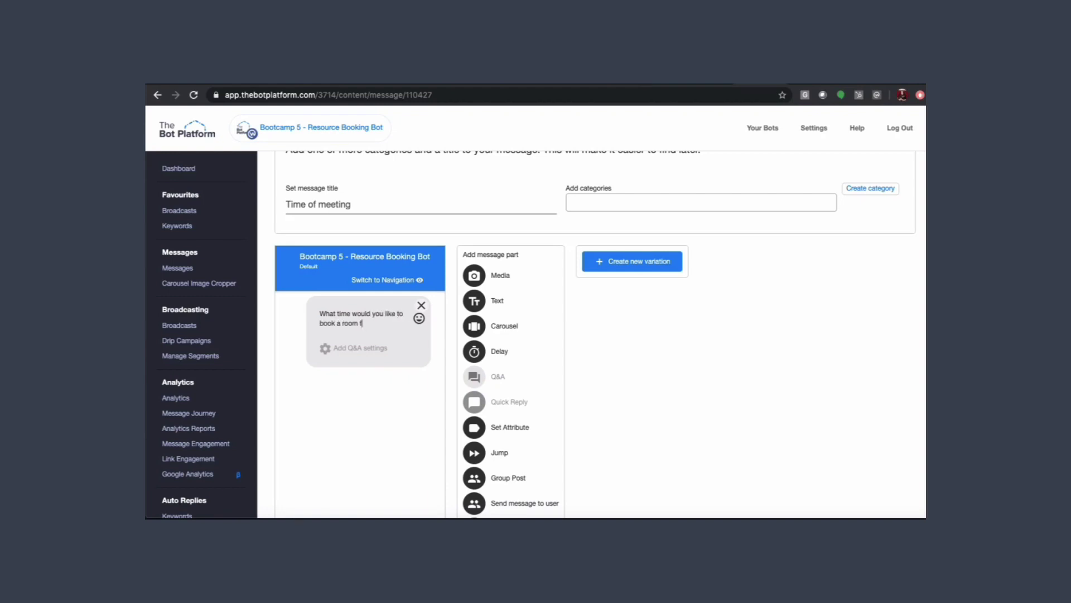
text(or?)
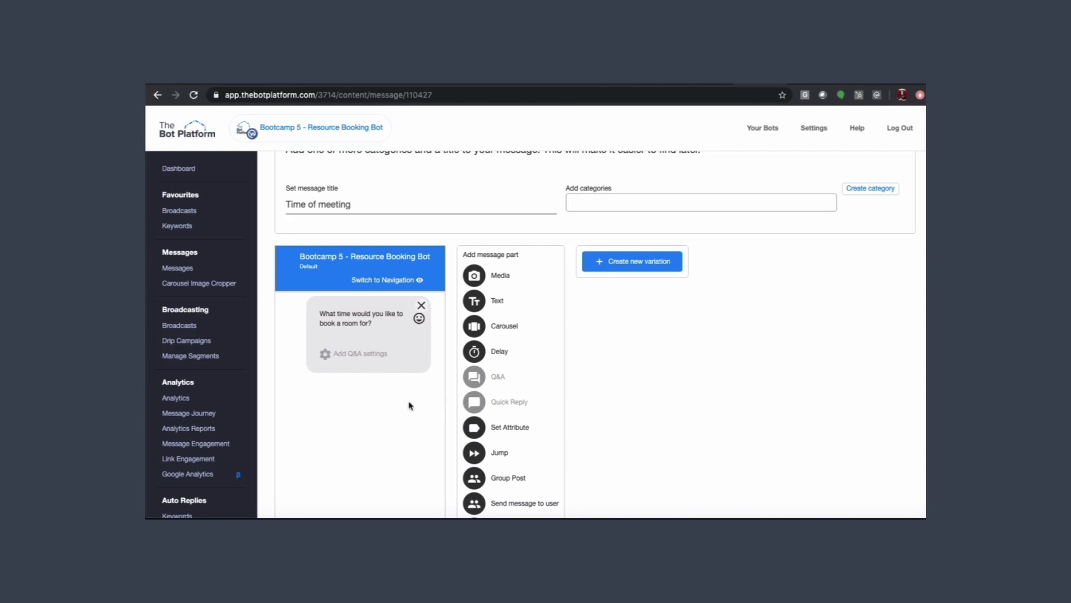
Save the time question's answer to a new user attribute "Time of meeting"
click(328, 357)
click(429, 275)
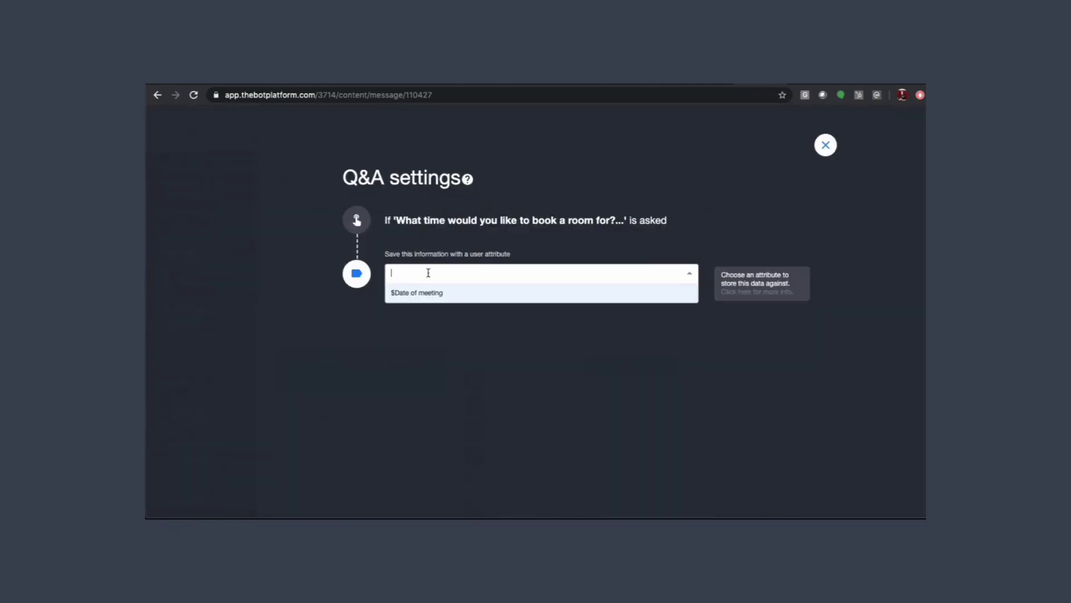
text(Time of meeting)
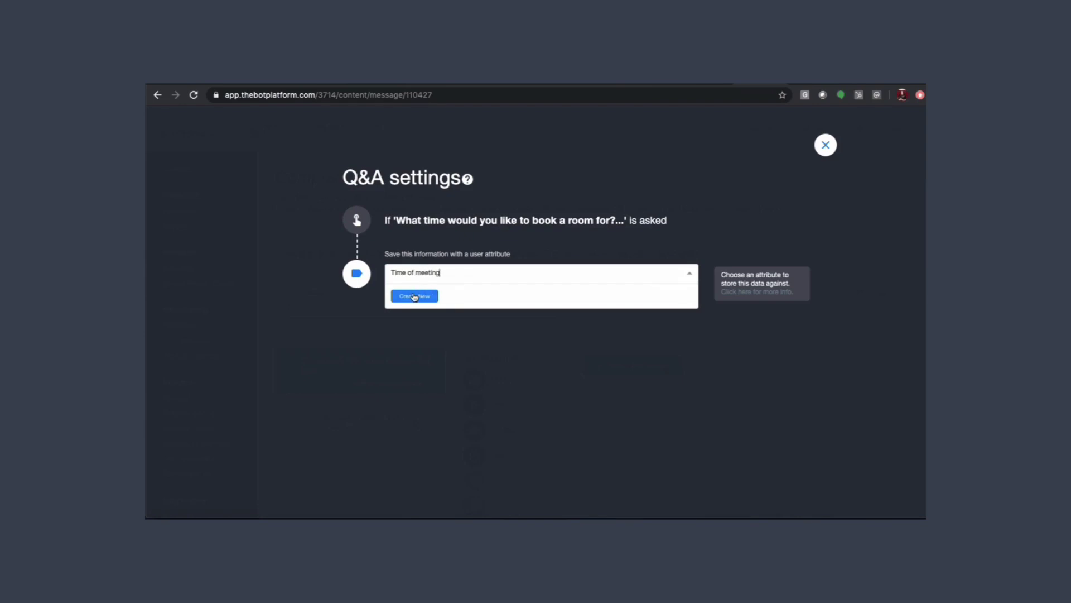
click(414, 296)
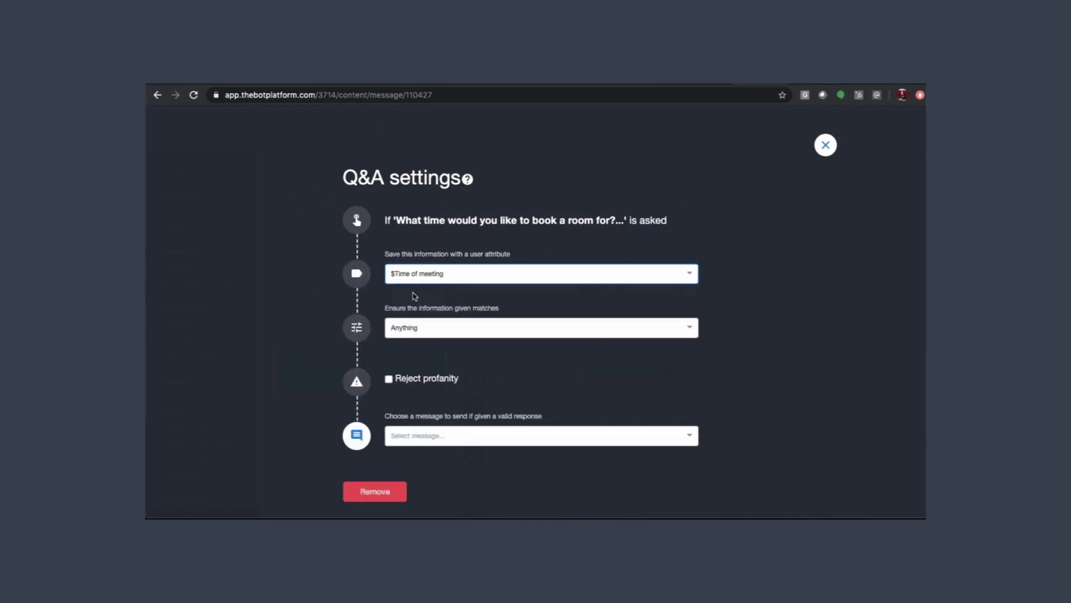
Create a new message "Searching" to send after a valid time response, and save the Q&A settings and the "Time of meeting" message
click(408, 436)
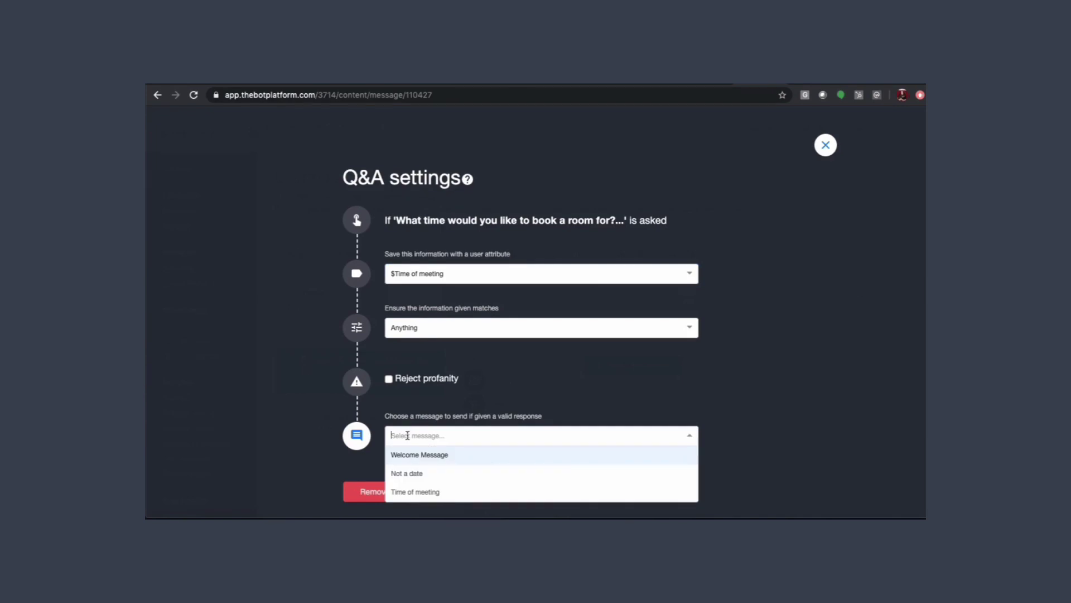
text(Searching)
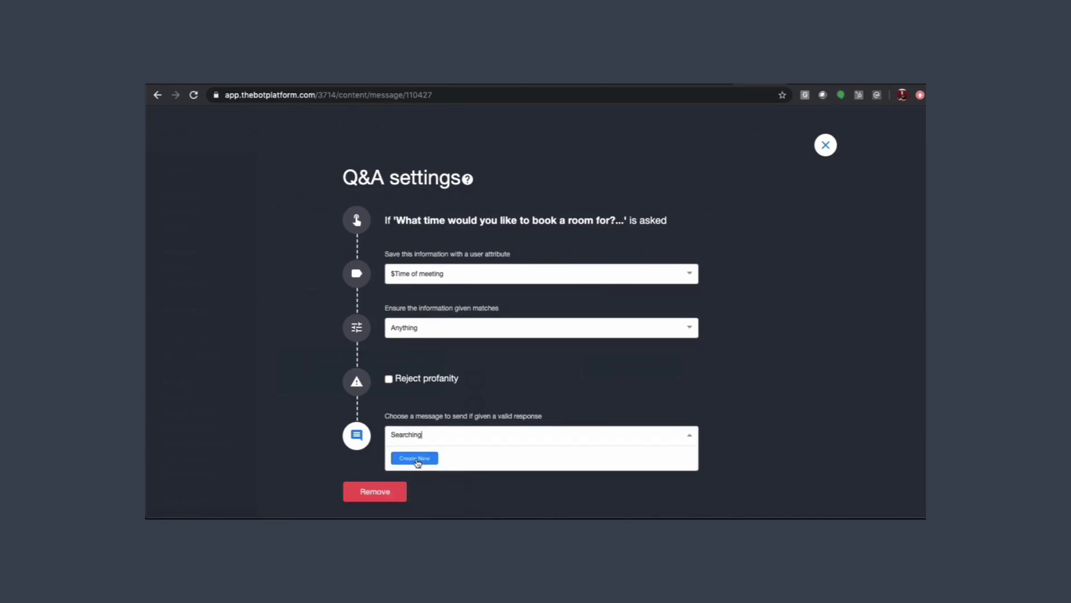
click(417, 460)
click(375, 491)
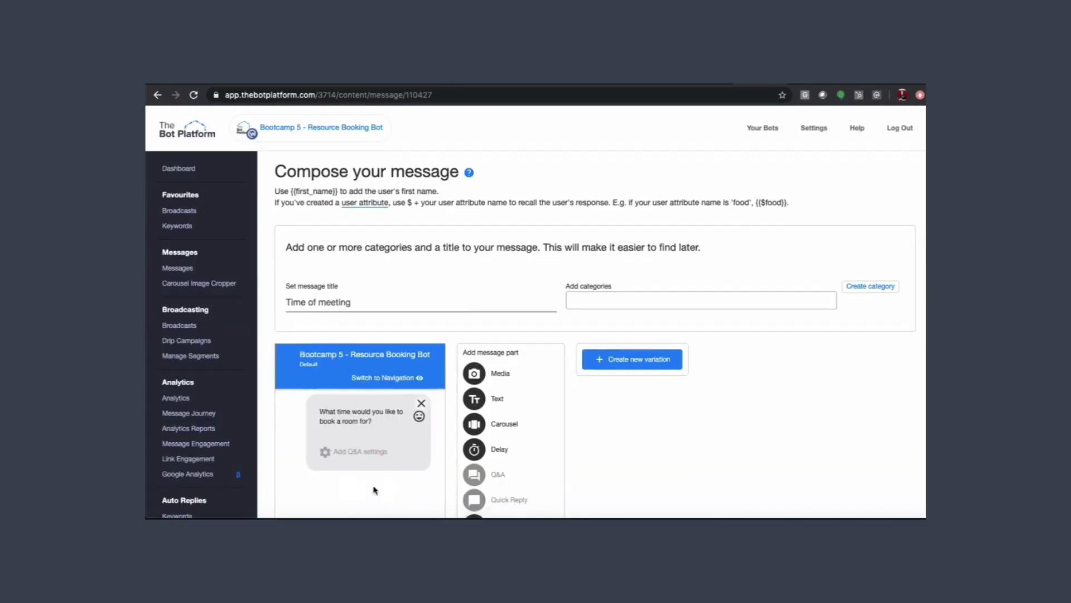
scroll(374, 486, down, 5)
click(298, 505)
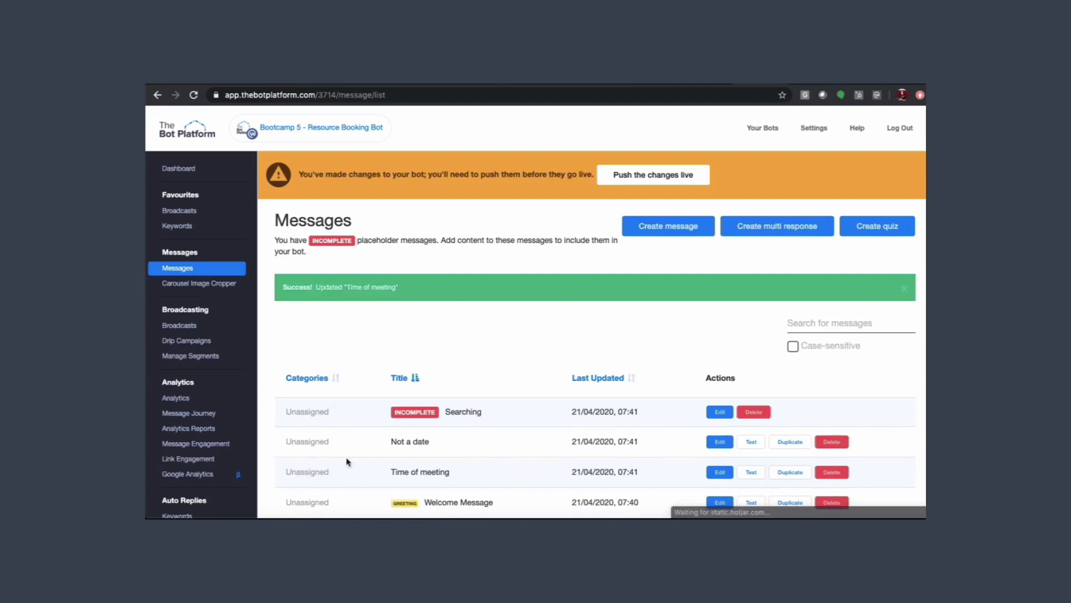
Save the "Searching" message with the text "Let's see what rooms we have available for you..." and push the bot's changes live
click(720, 416)
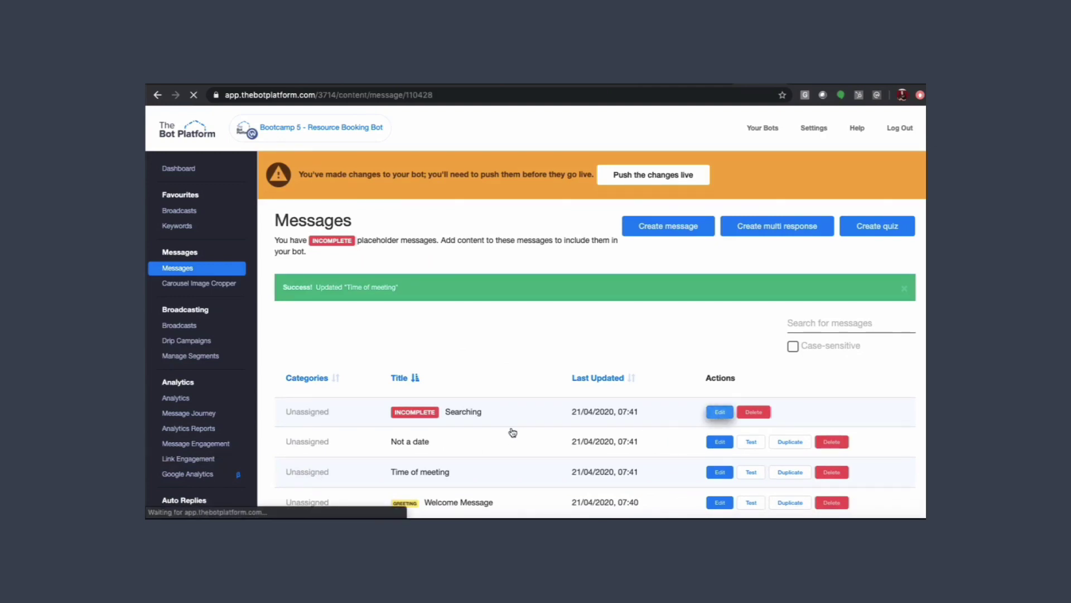
scroll(418, 428, down, 3)
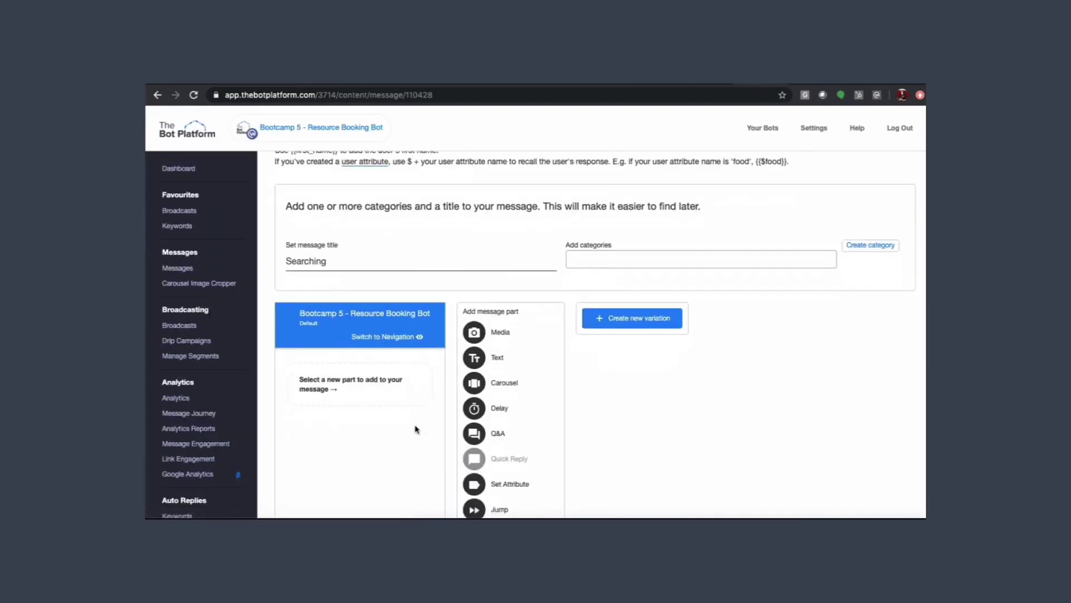
click(482, 262)
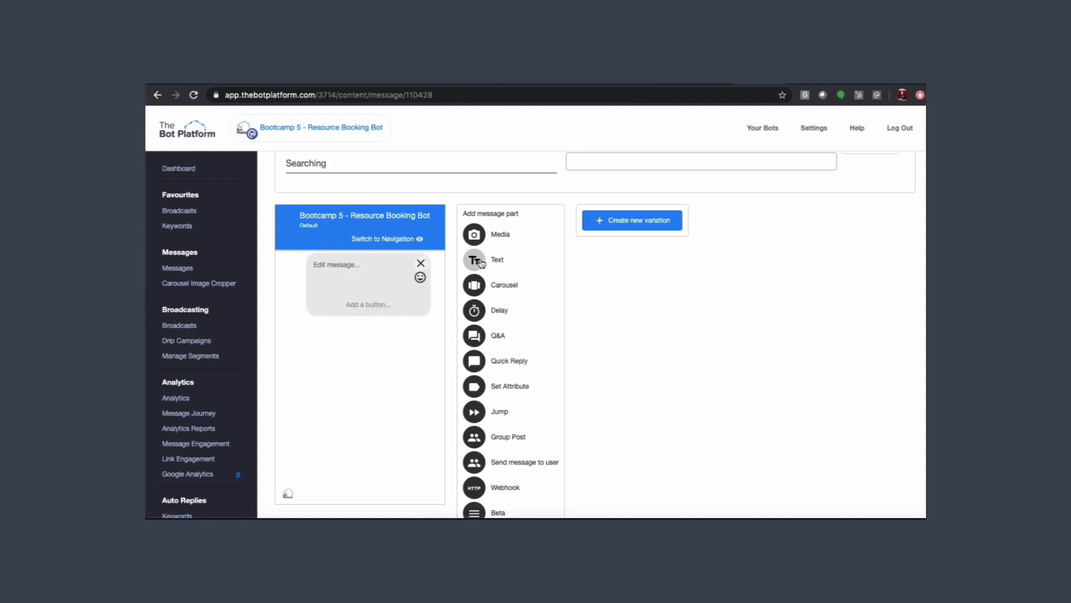
text(4)
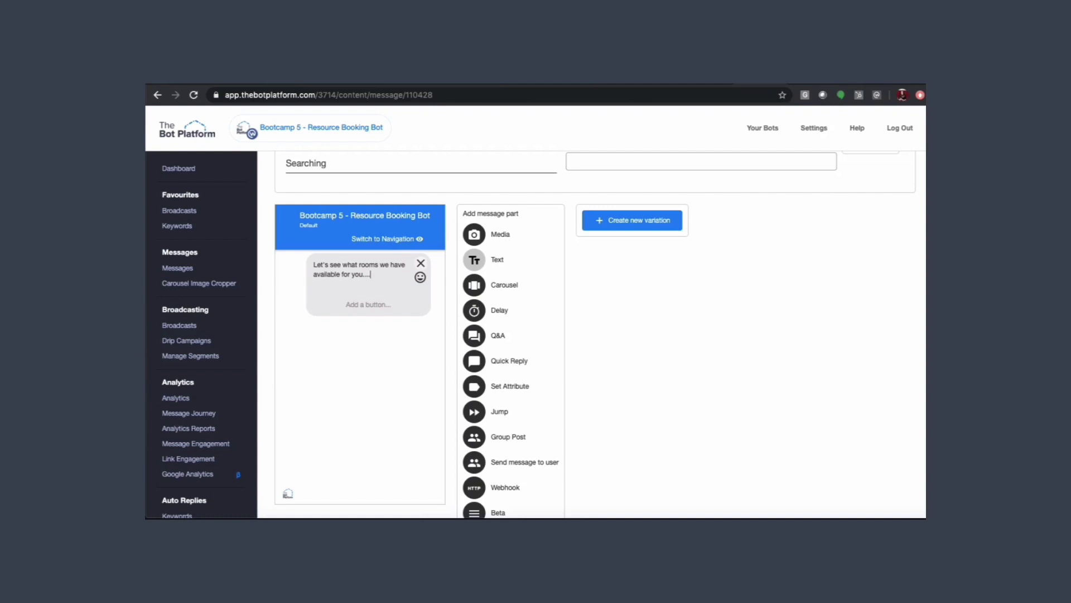
scroll(412, 387, down, 1)
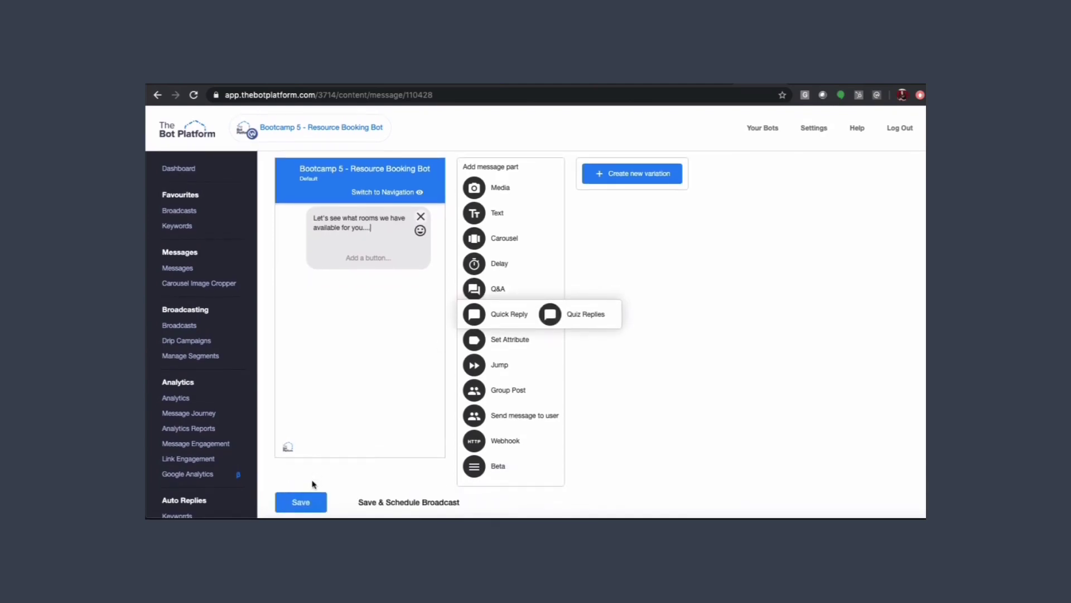
click(301, 502)
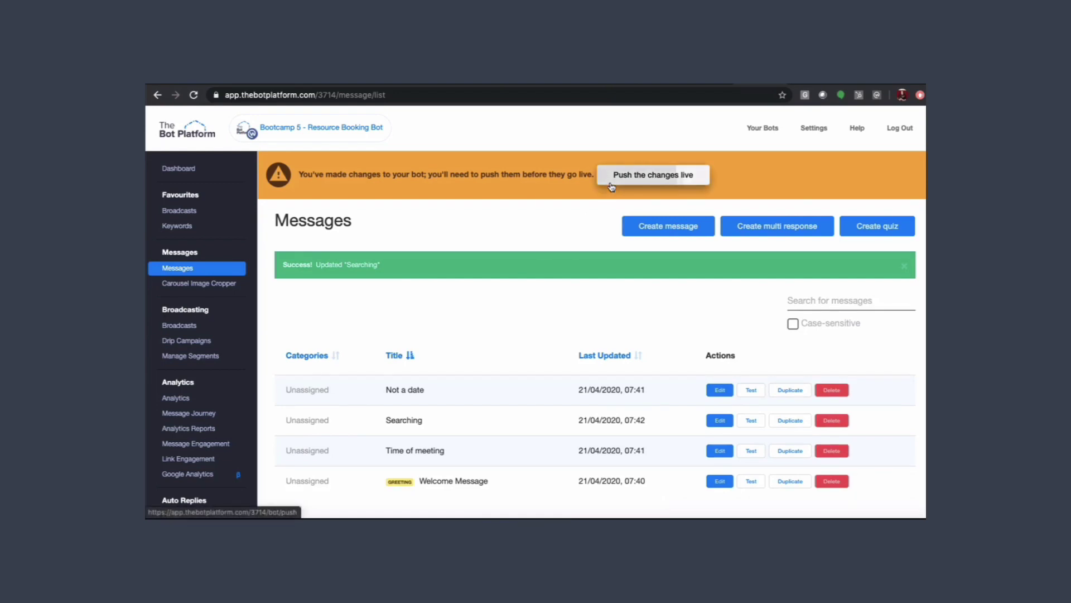
click(611, 178)
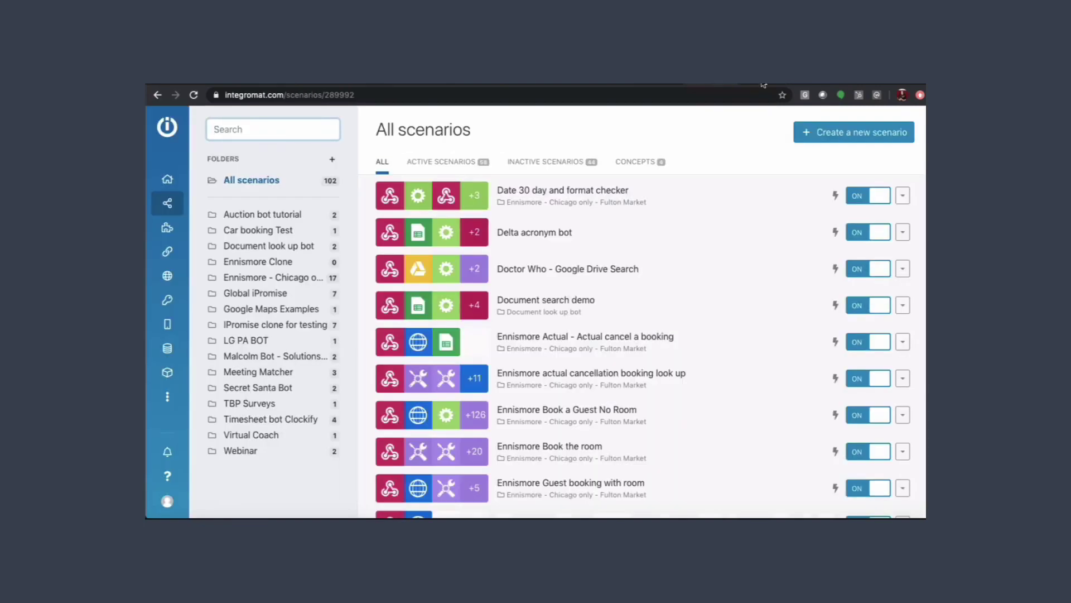
Switch to Integromat and create a new scenario with the Webhooks and Google Calendar services
click(818, 134)
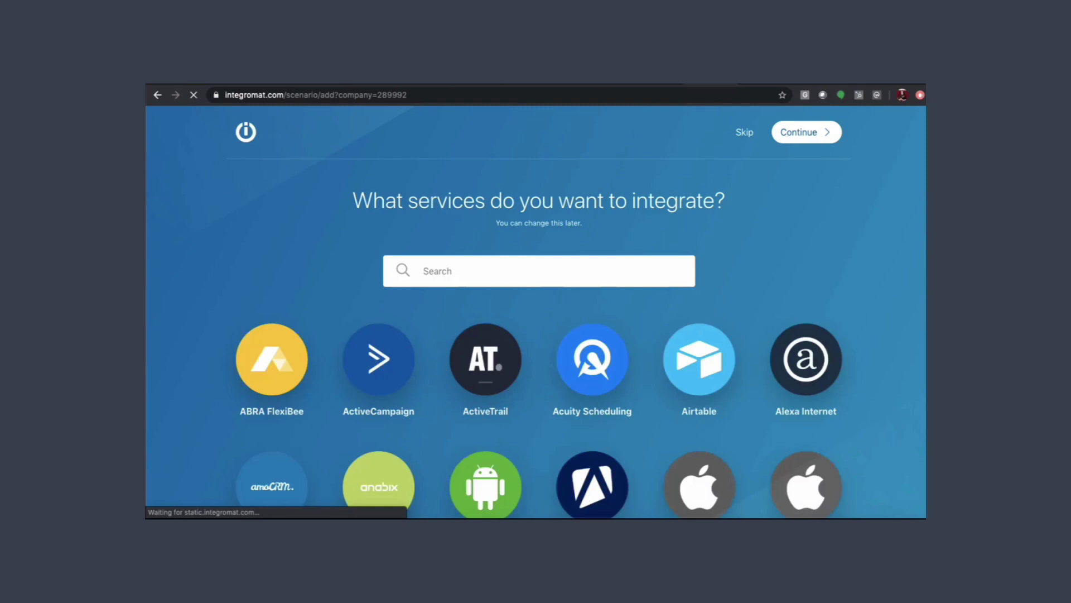
text(webh)
click(272, 359)
drag(472, 277, 415, 272)
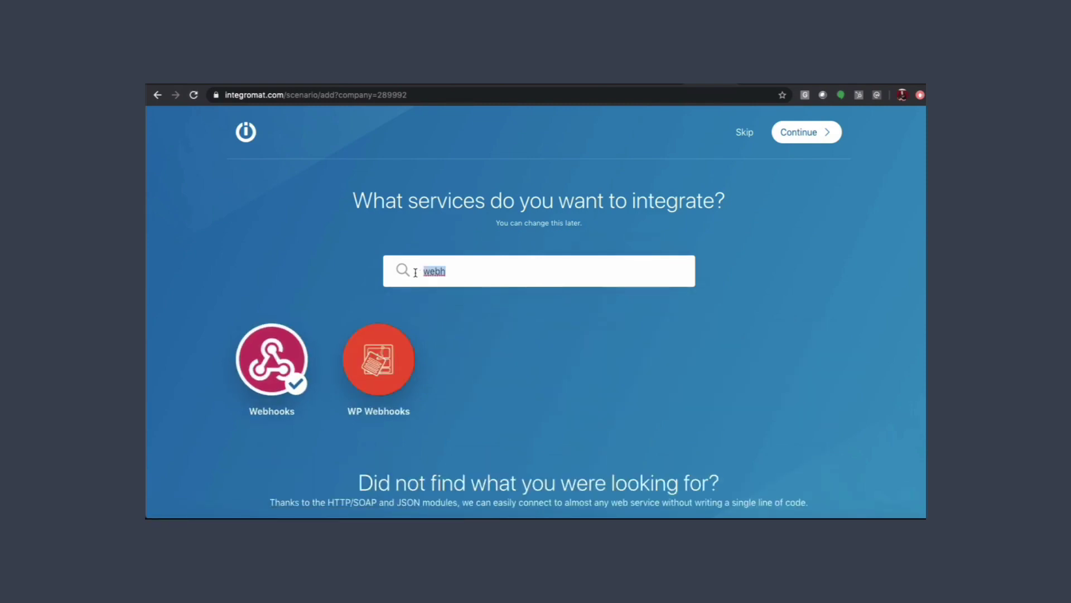
text(google cal)
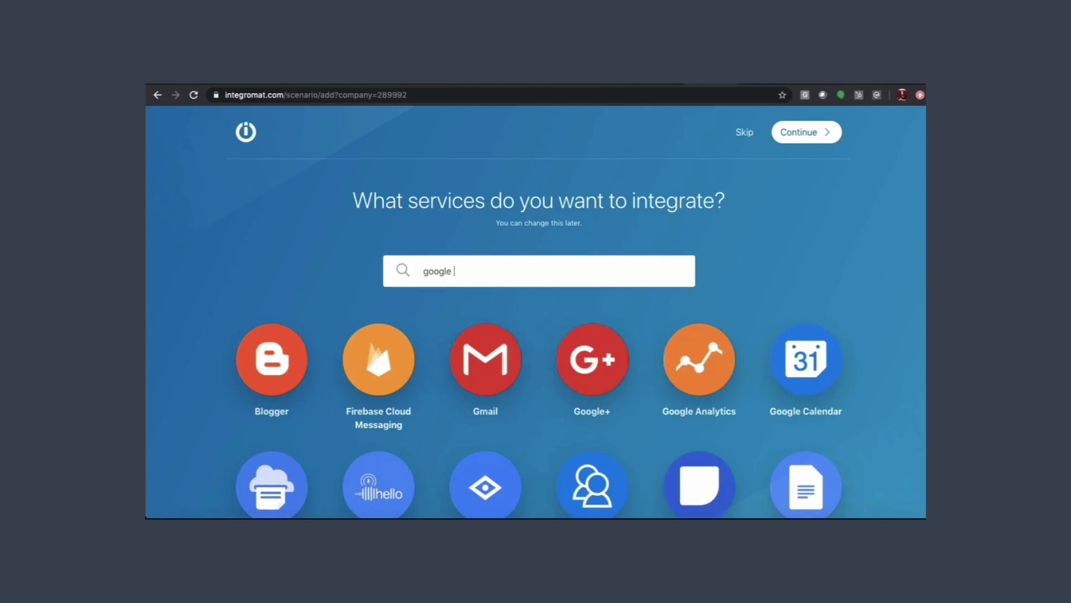
click(272, 359)
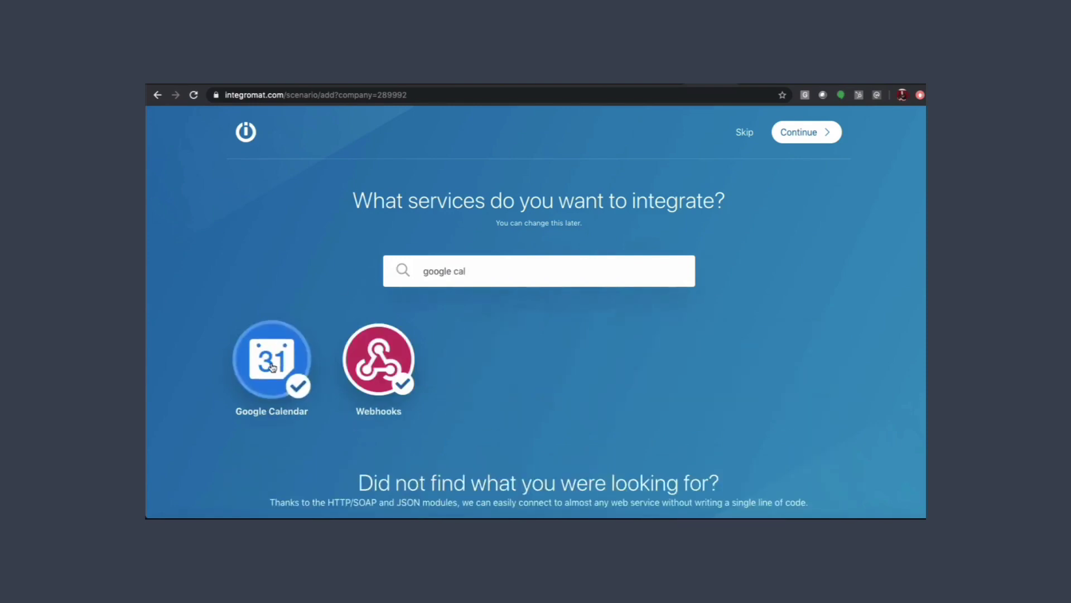
click(804, 132)
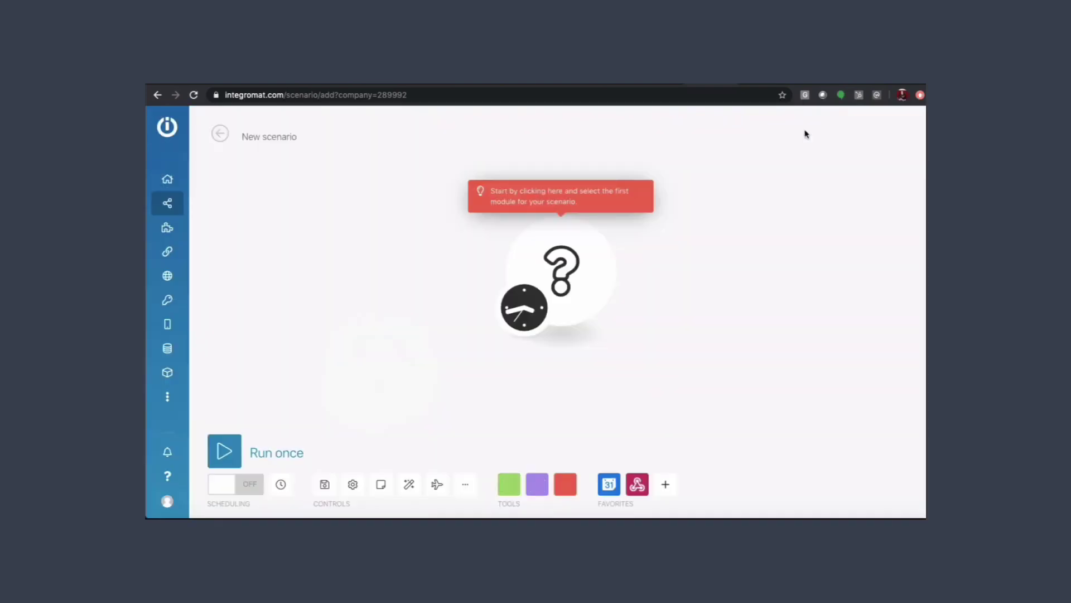
Add a Custom webhook trigger as the scenario's first module and create its webhook named "Bootcamp 5 - resource booking"
click(555, 258)
click(694, 257)
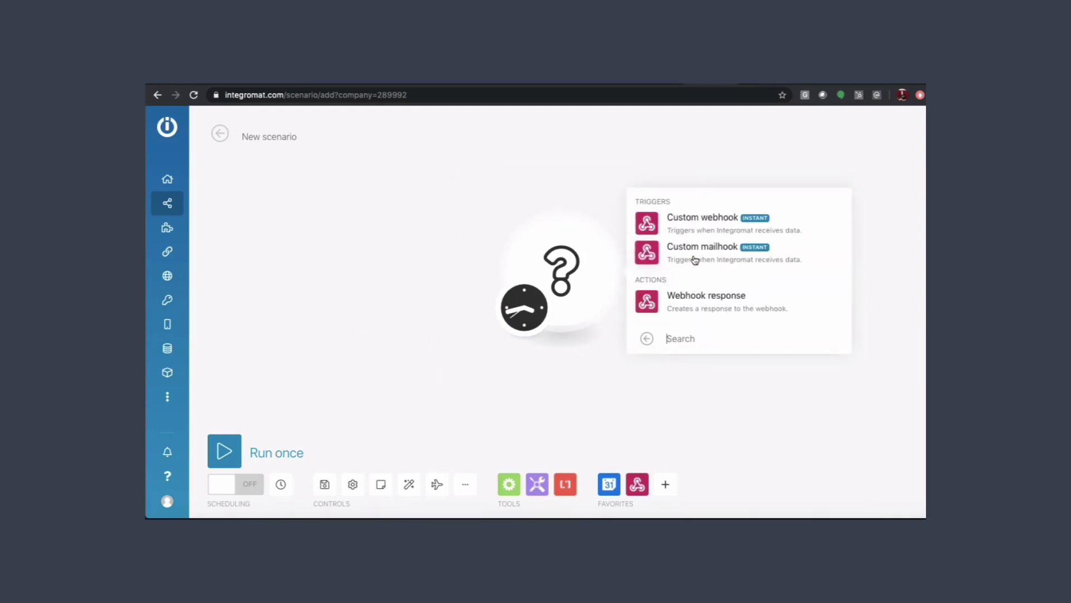
click(696, 222)
click(826, 259)
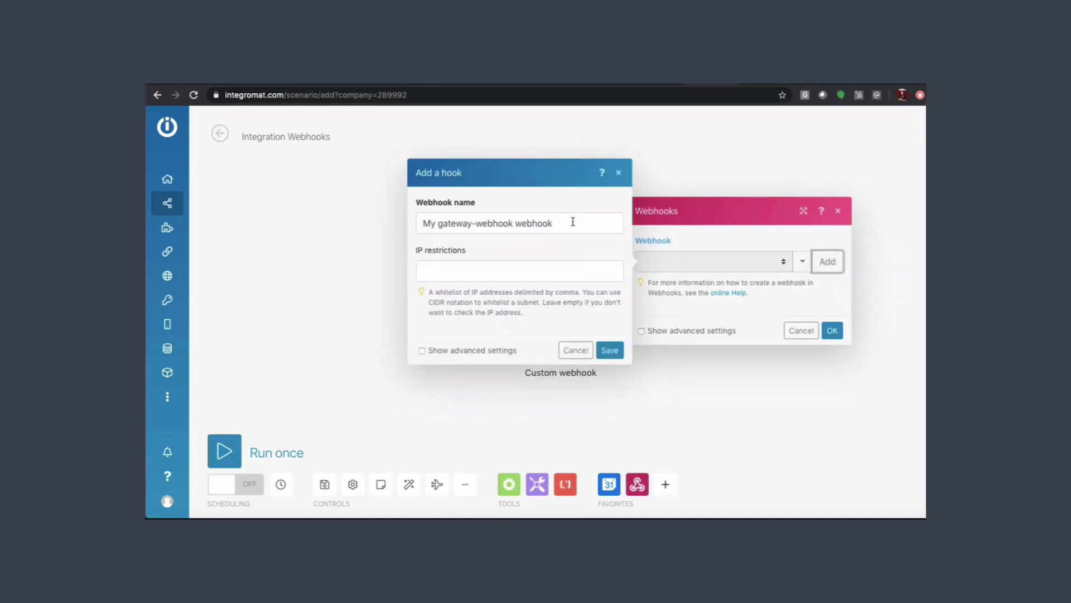
drag(573, 222, 411, 213)
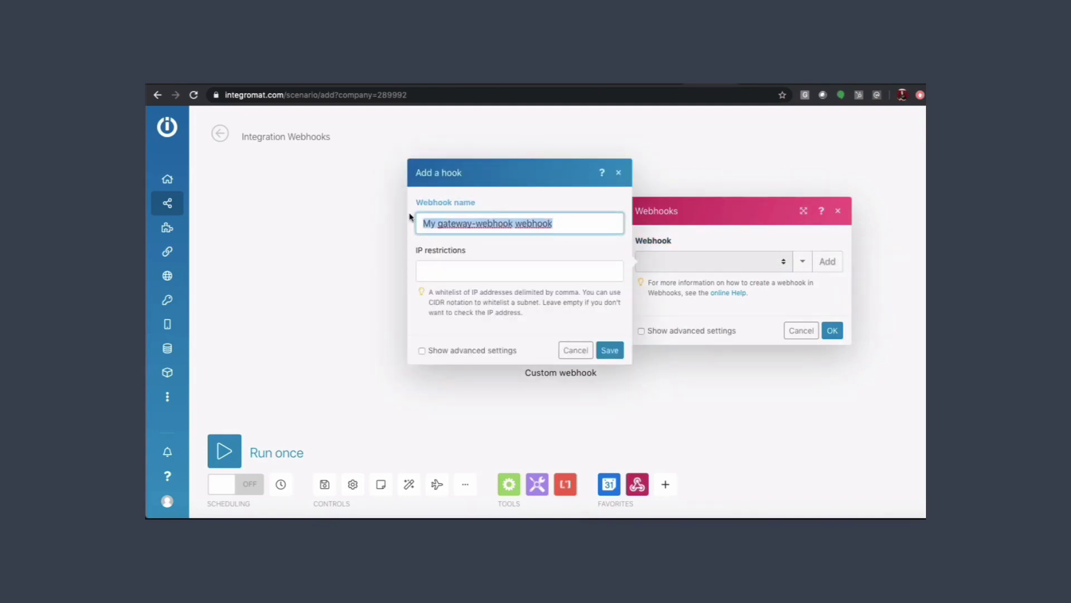
text(Bootcamp 5 - resource booking)
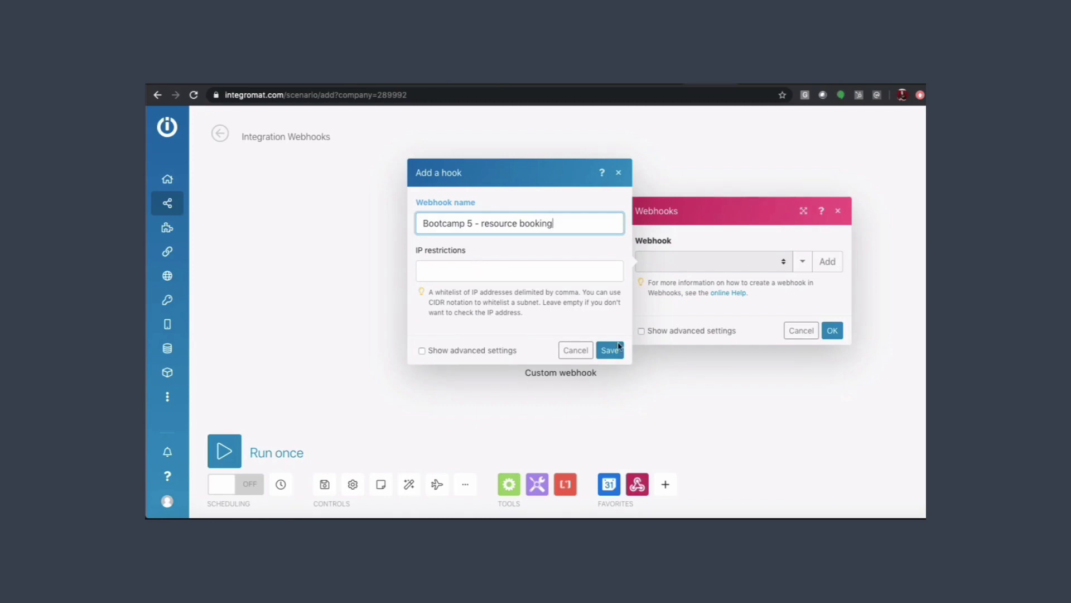
click(610, 349)
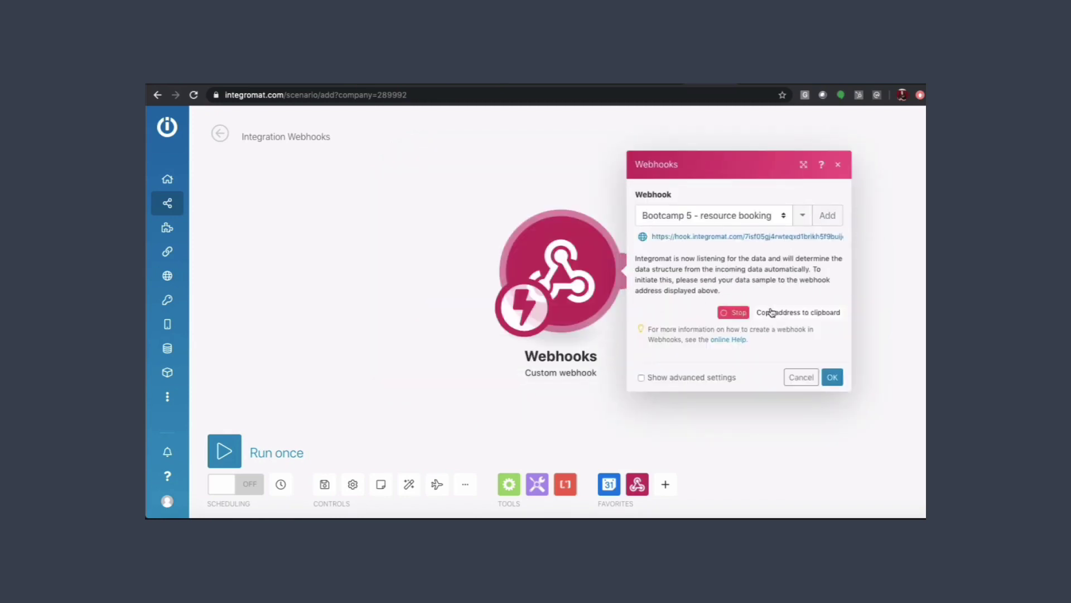
Copy the webhook's address, add it as a Webhook part to the "Searching" message in The Bot Platform, and push the saved changes live
click(774, 312)
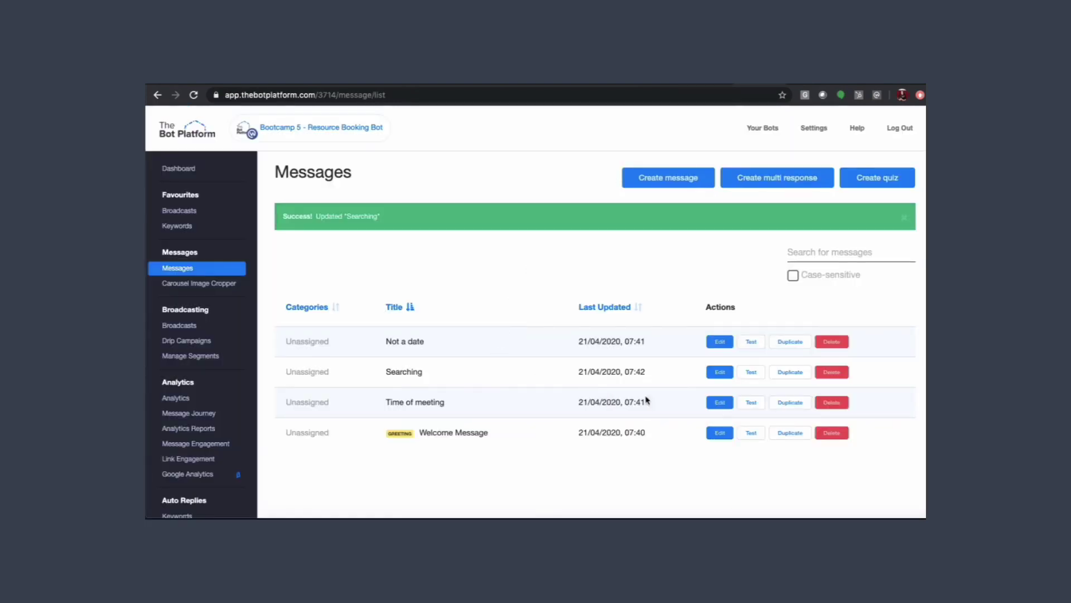
click(719, 374)
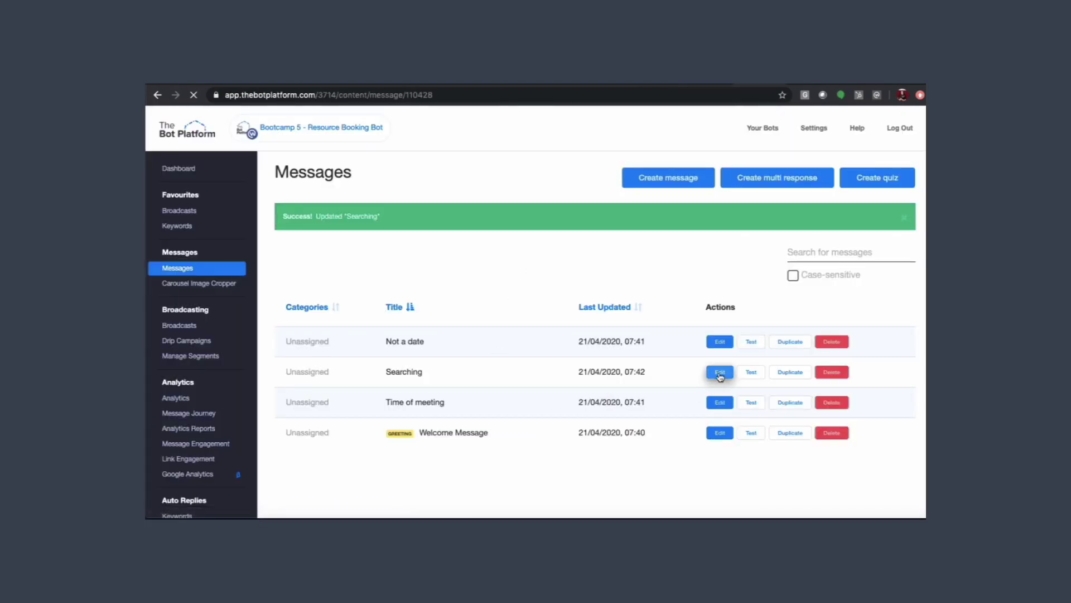
scroll(466, 396, down, 4)
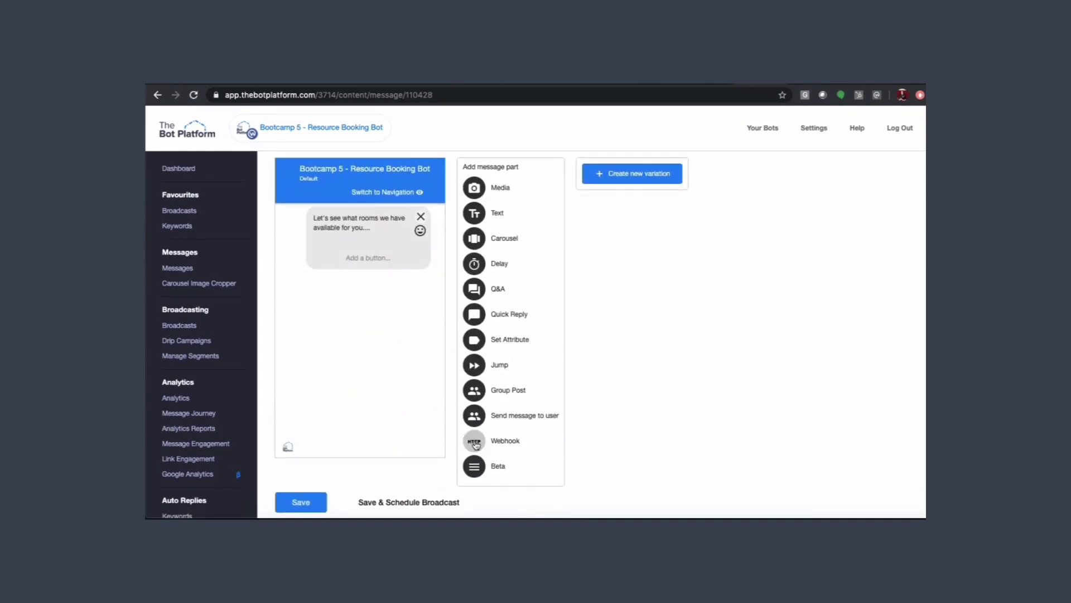
click(475, 442)
click(349, 282)
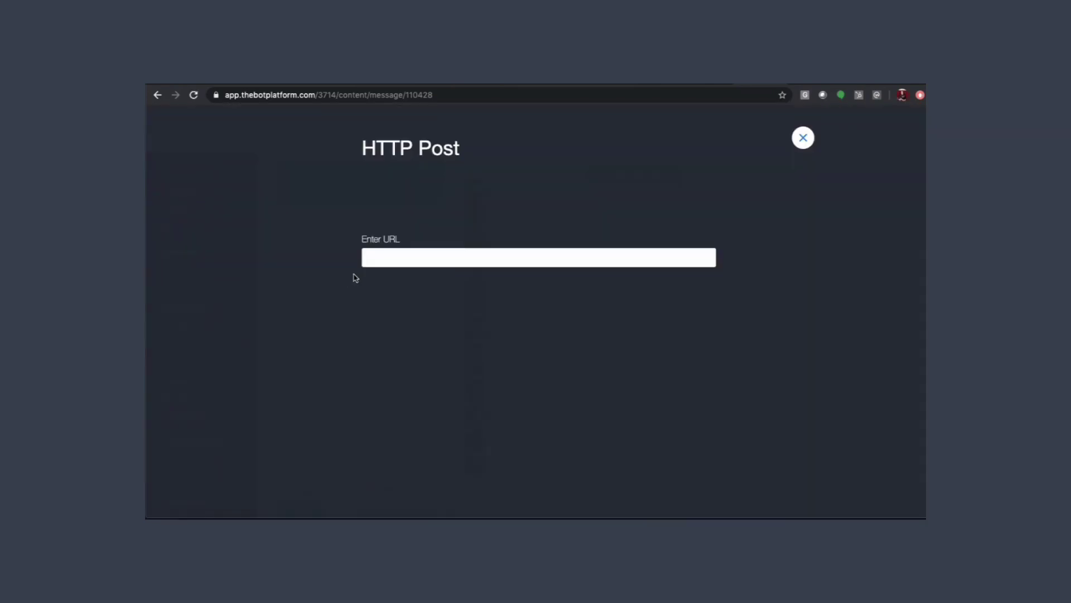
key(ctrl+v)
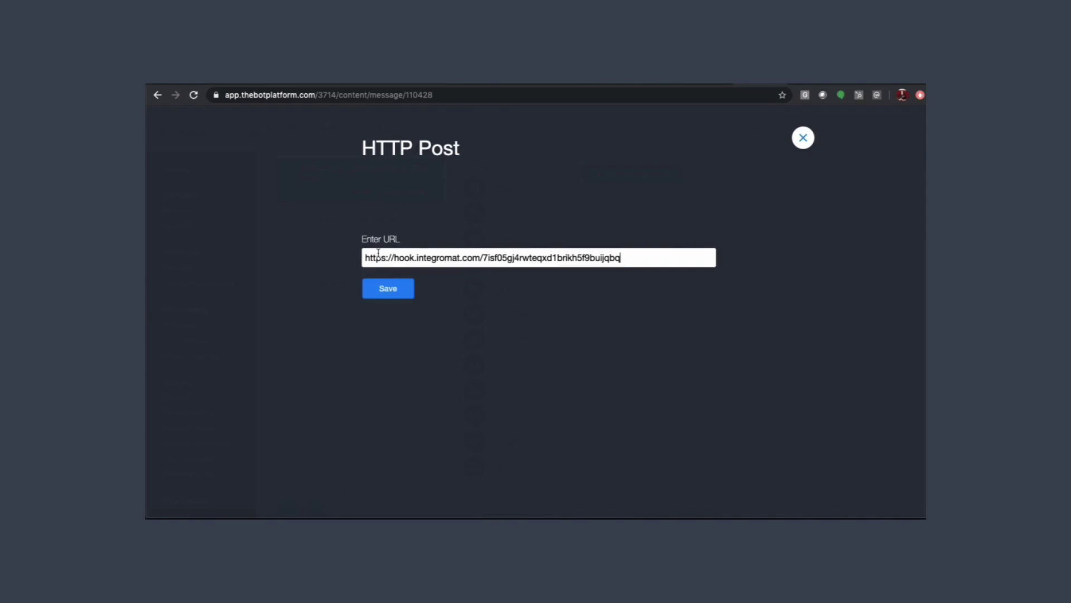
click(375, 288)
click(294, 501)
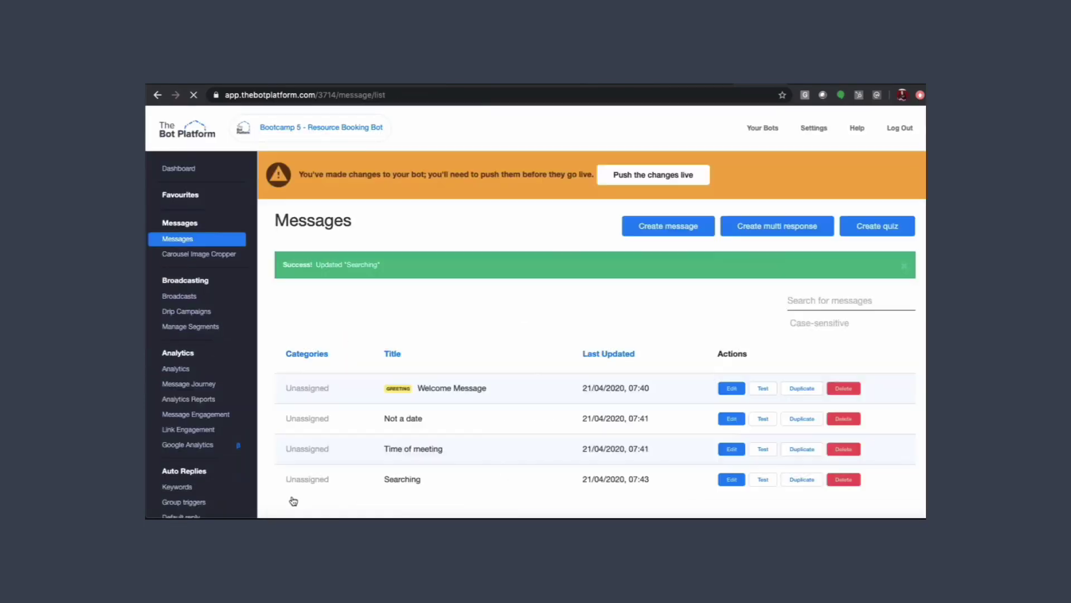
click(615, 179)
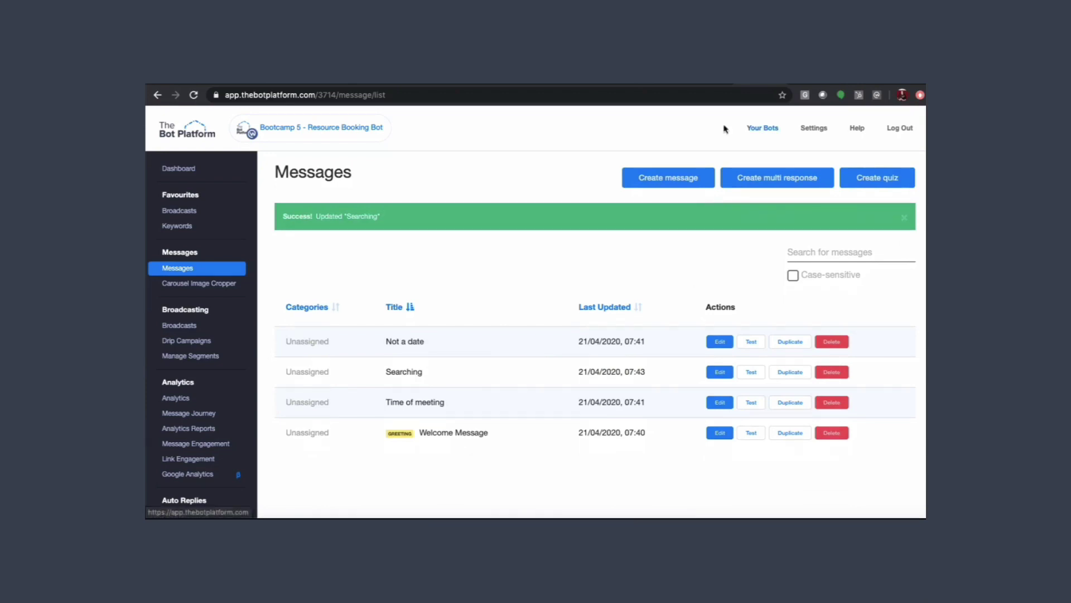
Switch to Integromat, confirm the Custom webhook settings, and run the scenario once to listen for data
click(707, 84)
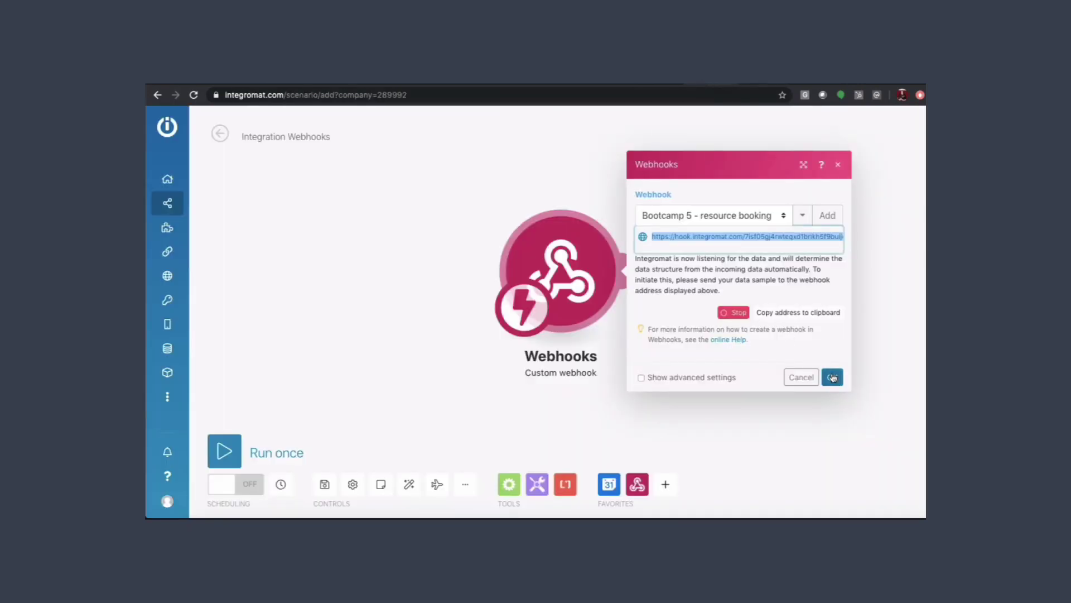
click(832, 377)
drag(578, 282, 401, 290)
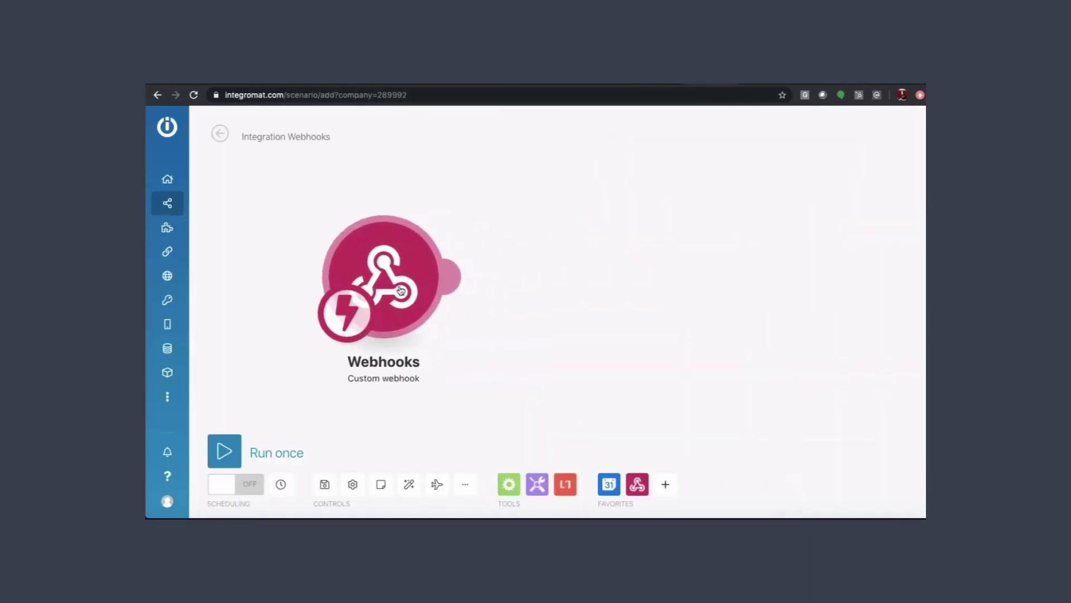
click(225, 451)
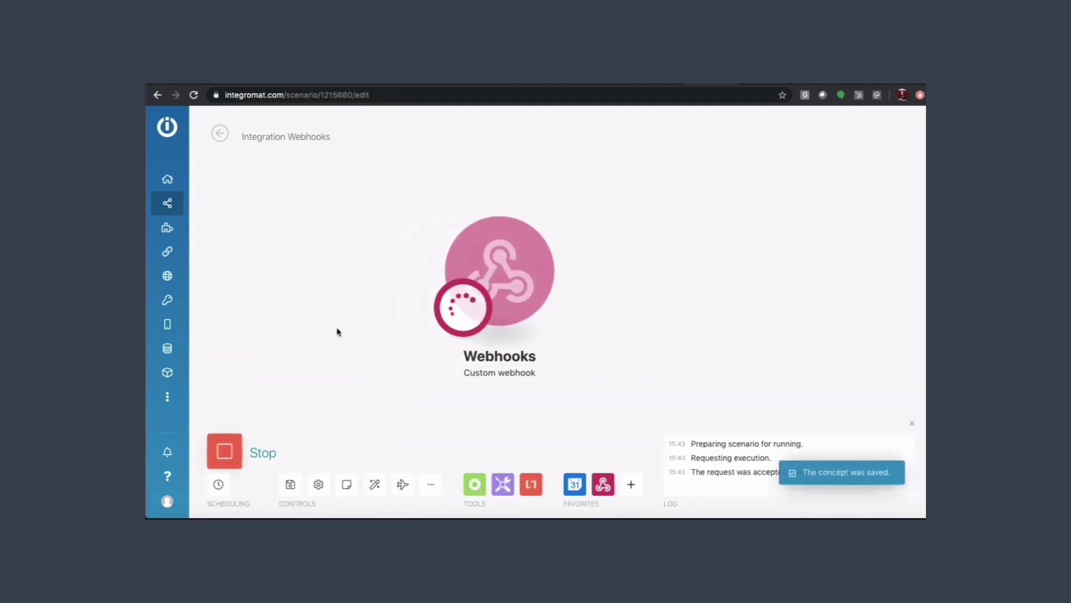
Send a test of the "Welcome Message" from The Bot Platform and open the Resource Booking Bot chat in Workplace
click(751, 87)
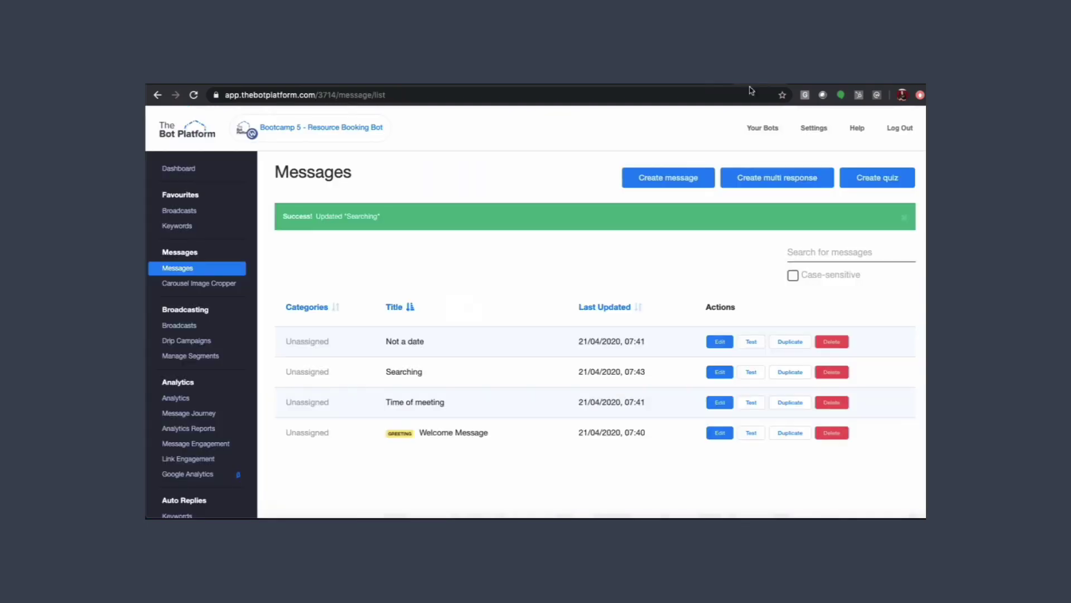
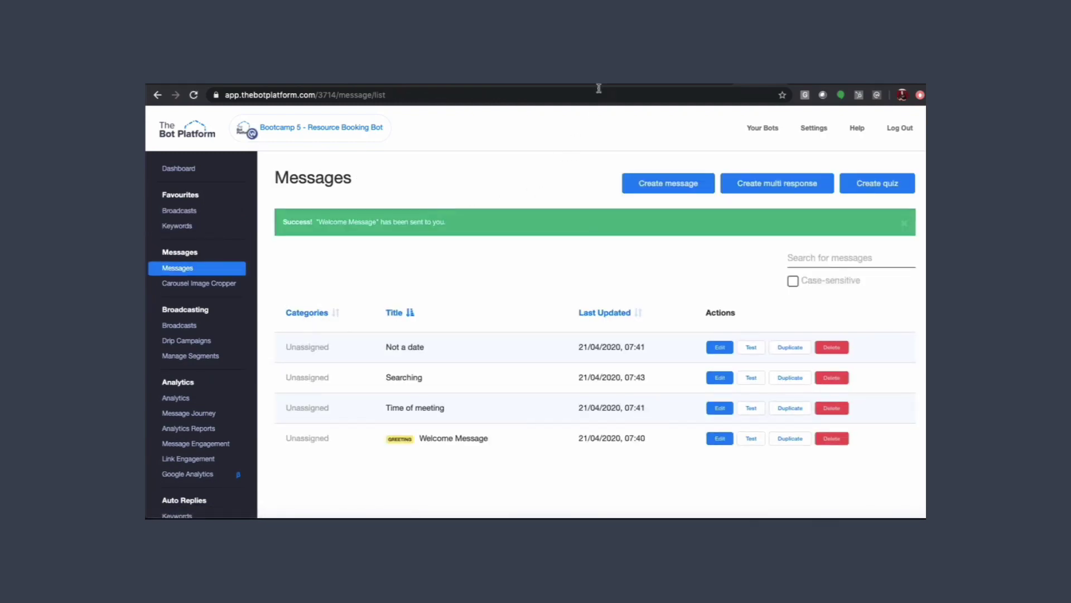
click(776, 83)
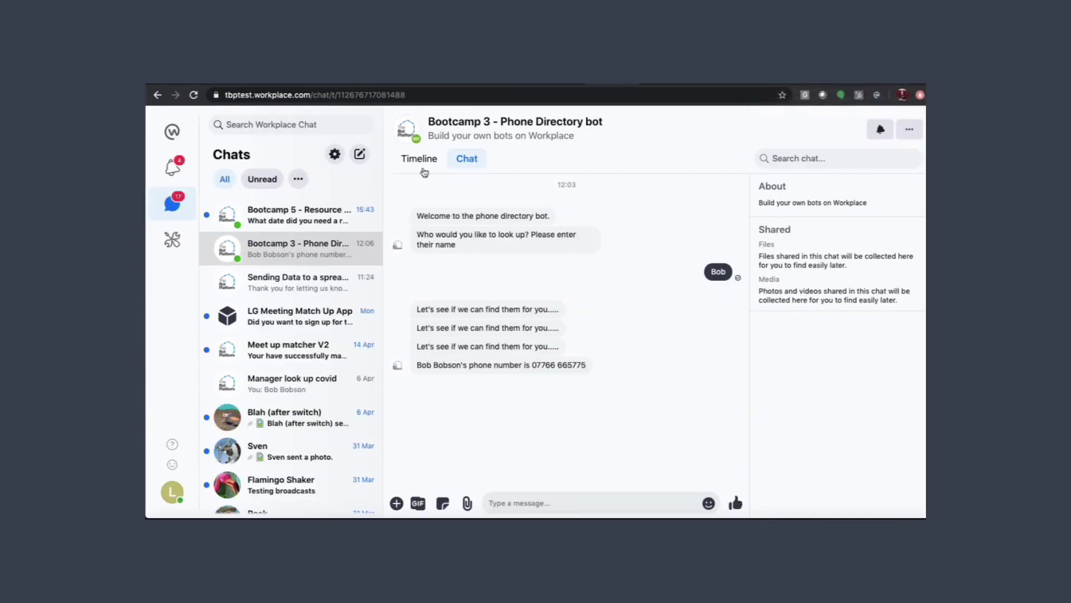
click(335, 213)
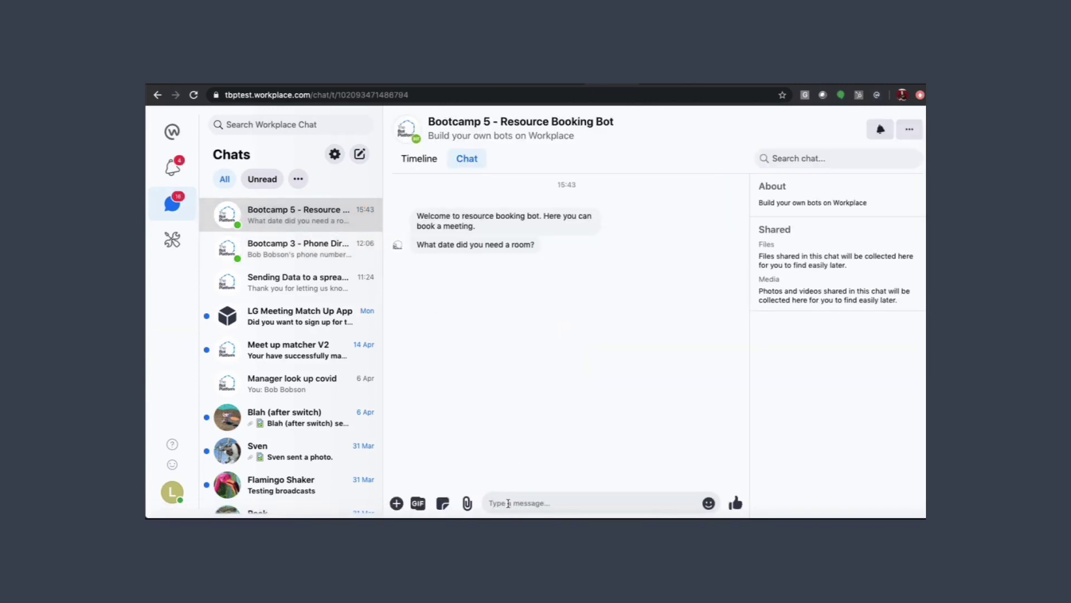
Answer the bot's questions in the chat with the date 22/04/2020 and the time 1pm
text(22/04/2020)
key(Return)
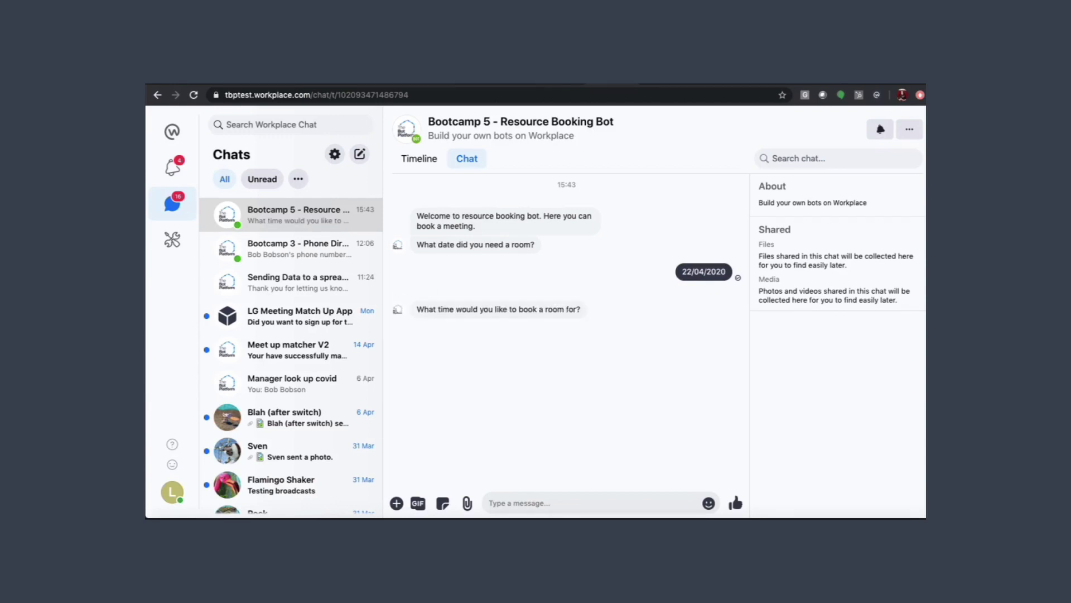
text(1pm)
click(735, 503)
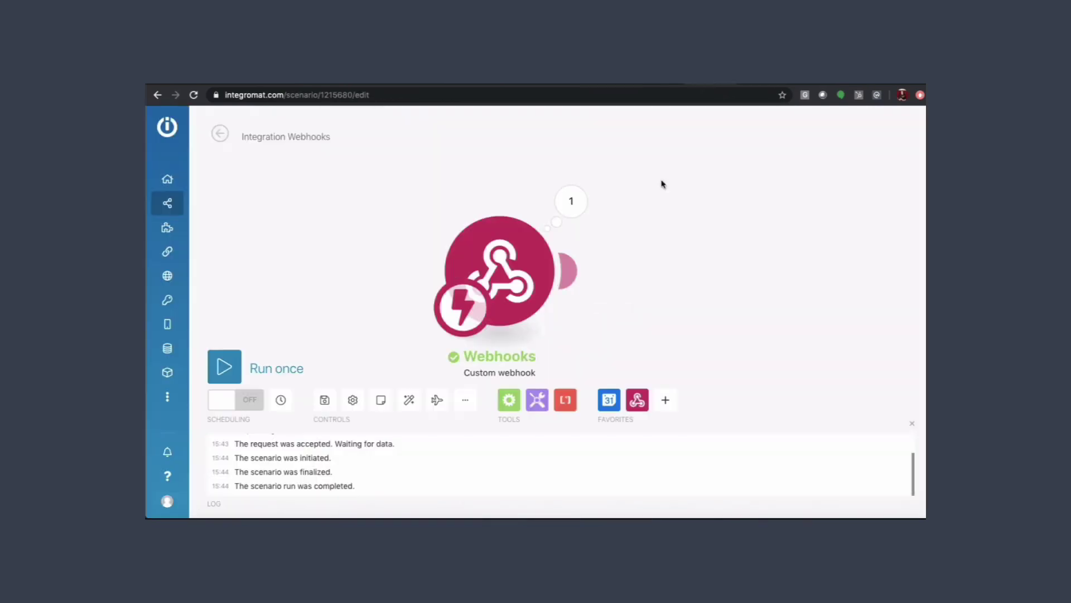
Switch to Integromat and examine the webhook's output bundle down to the fbuser state vars, closing the output when done
click(595, 199)
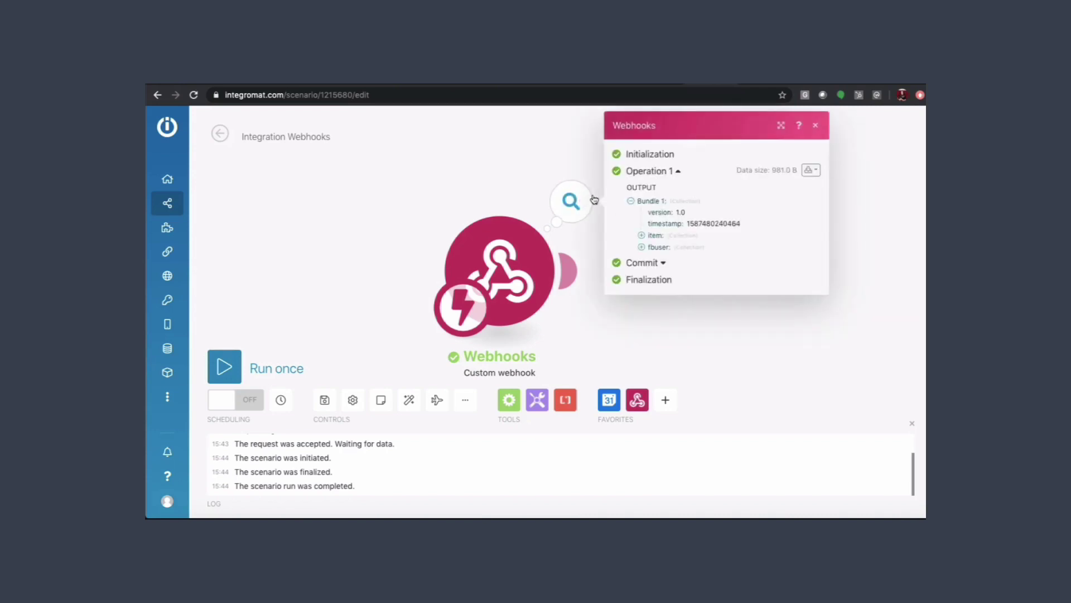
click(642, 247)
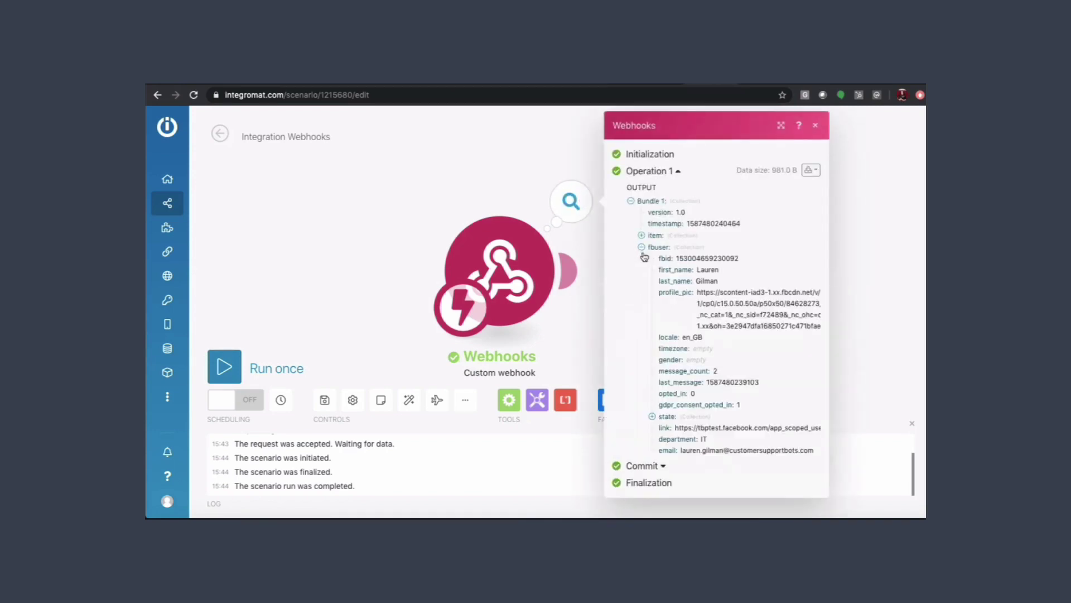
click(651, 417)
click(663, 441)
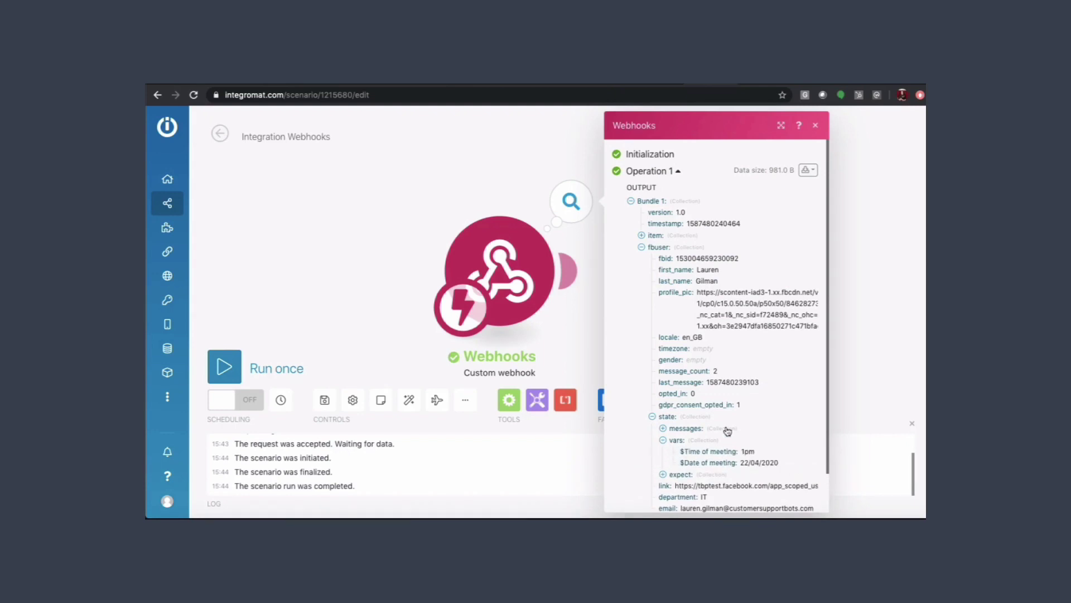
click(815, 125)
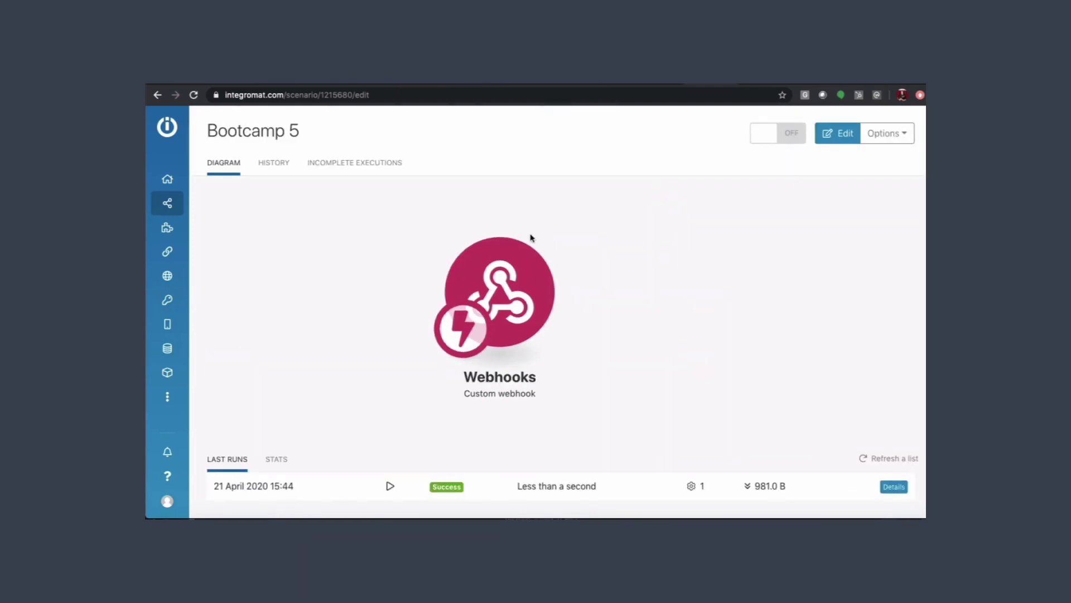
Switch to Google Calendar and create a new calendar named "Bootcamp 5 Test Calendar"
click(412, 85)
click(462, 235)
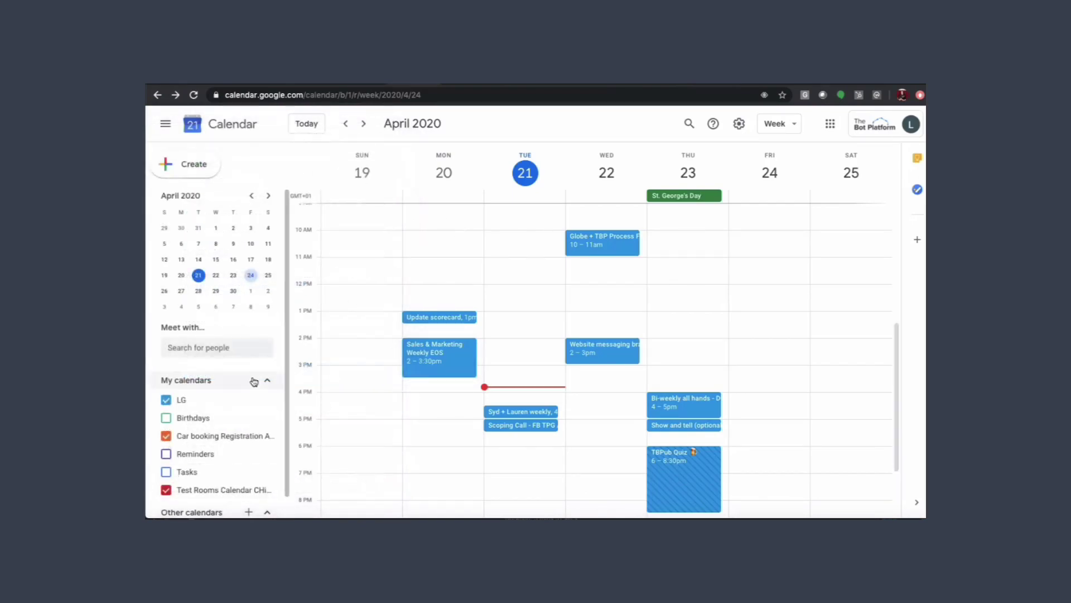
scroll(251, 377, down, 1)
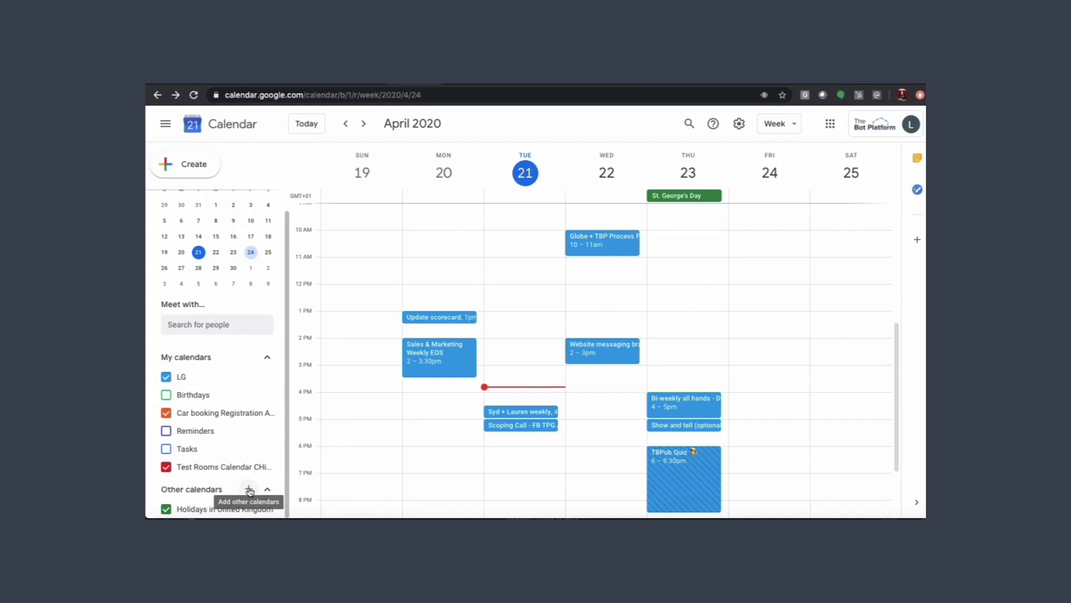
click(204, 361)
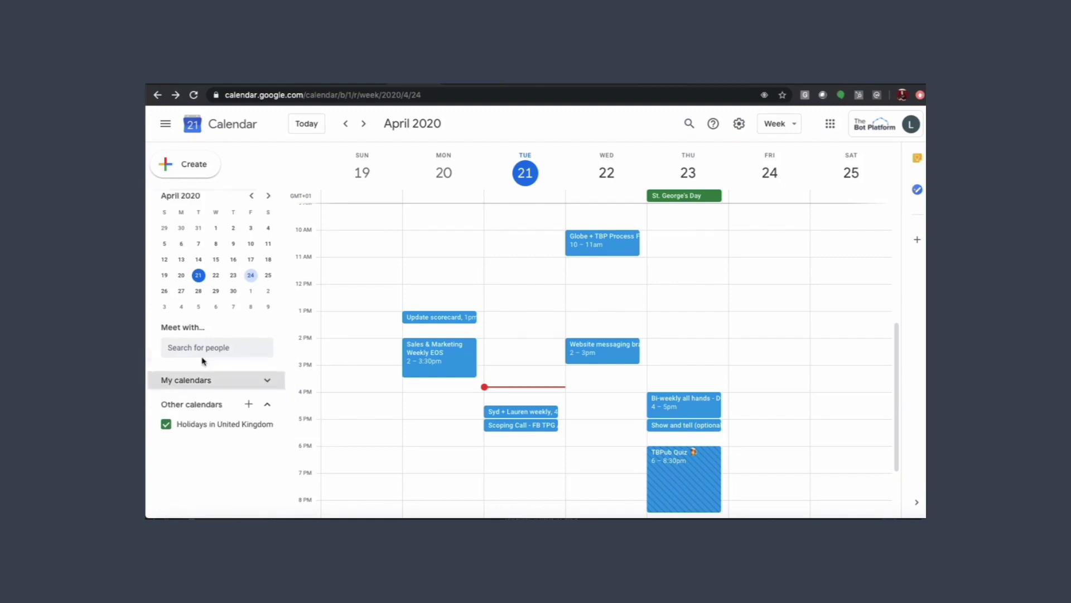
click(250, 404)
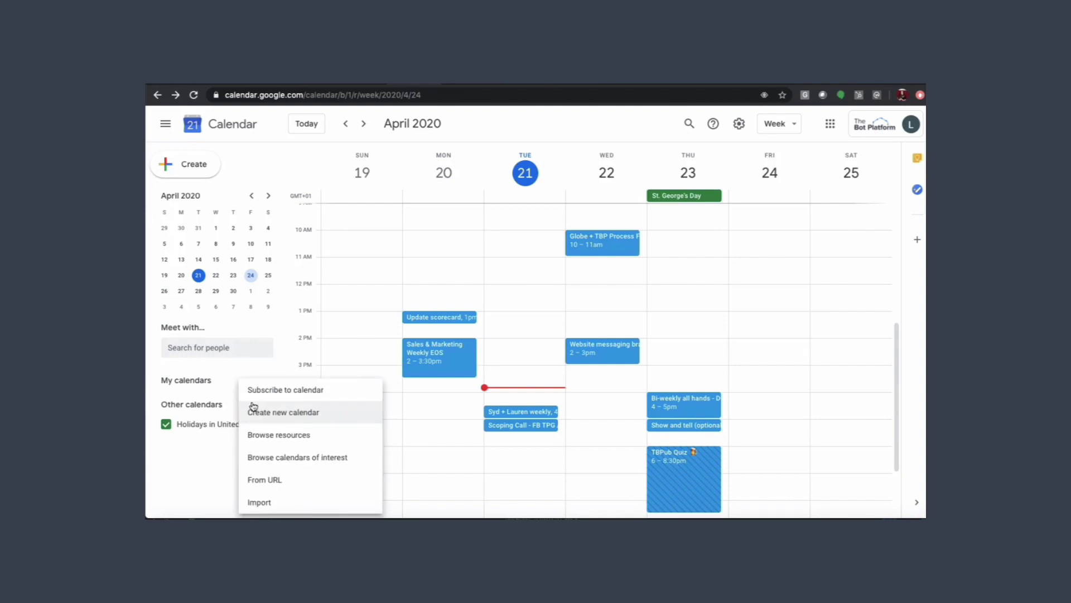
click(273, 416)
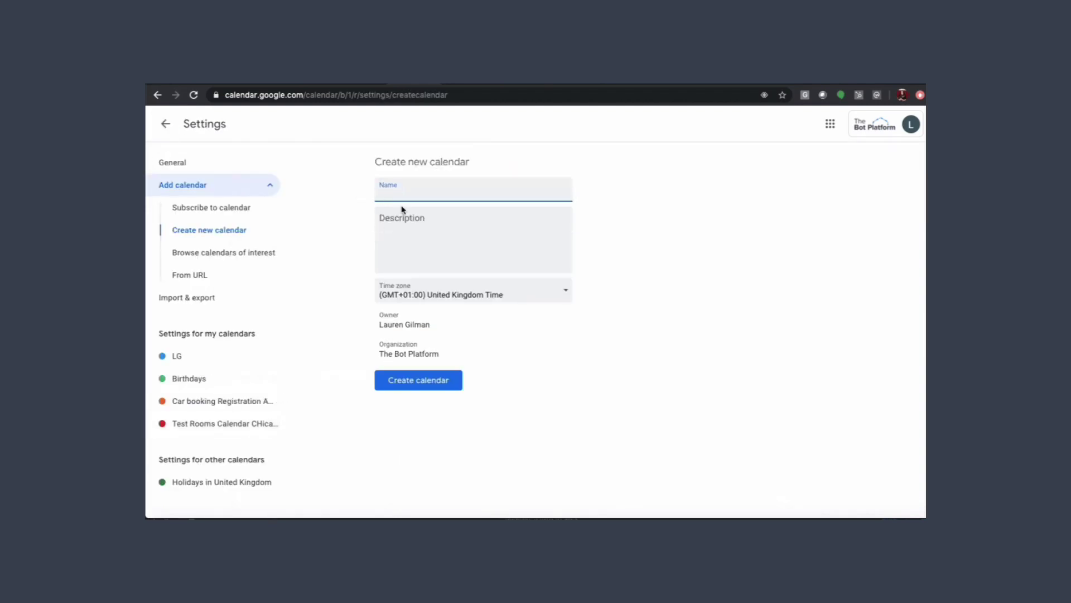
text(Bootcamp 5 Test Calendar)
click(415, 383)
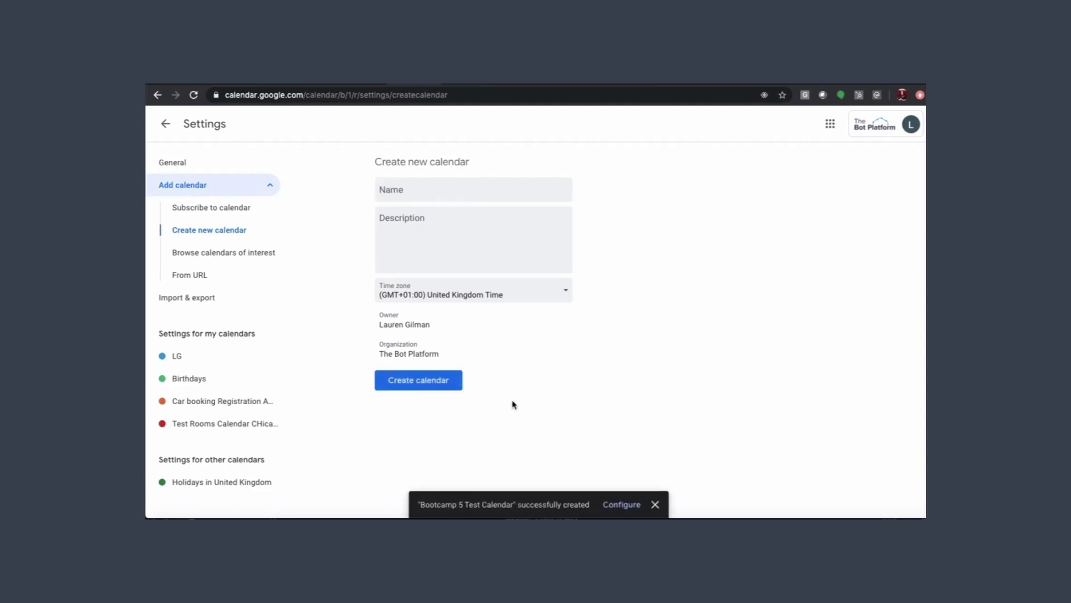
Return to the week view and hide the personal, Car booking Registration and Test Rooms calendars
click(166, 123)
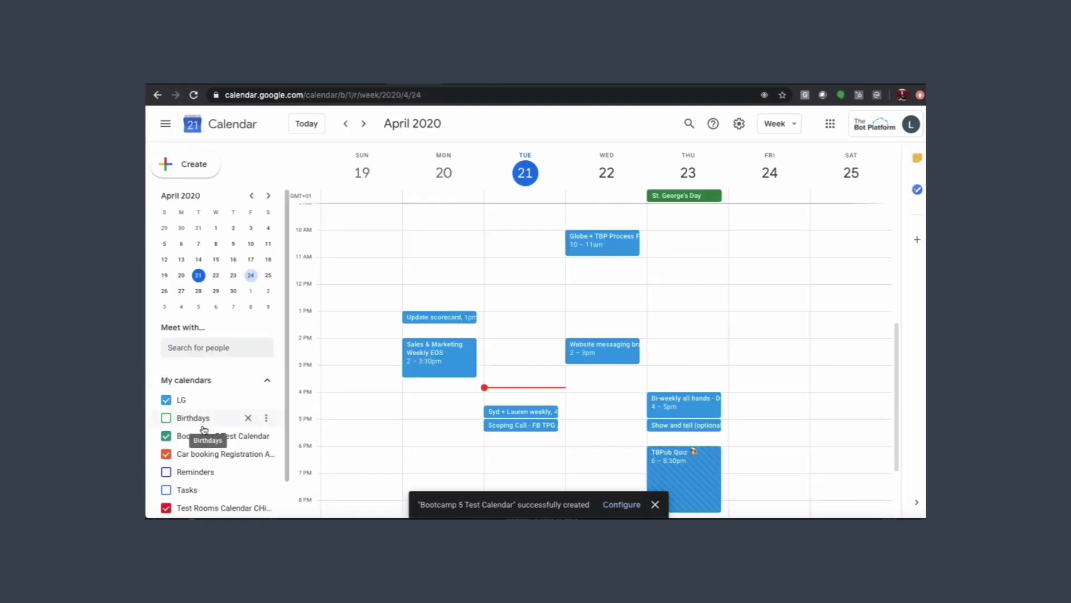
click(166, 453)
click(165, 507)
click(166, 400)
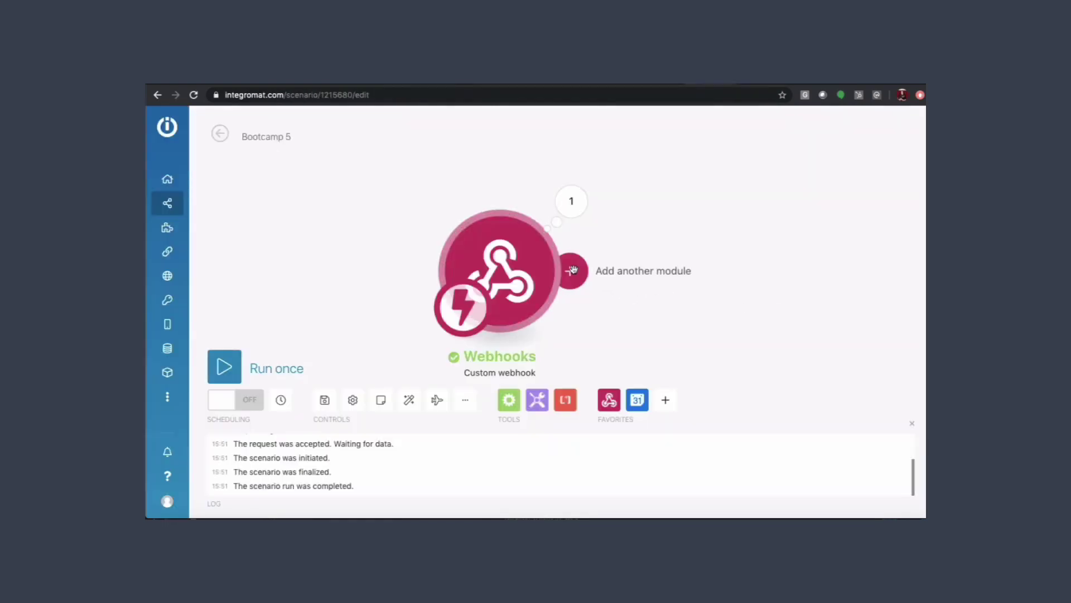
In the Integromat scenario, add a Google Calendar "Get events" module after the Custom webhook
click(573, 270)
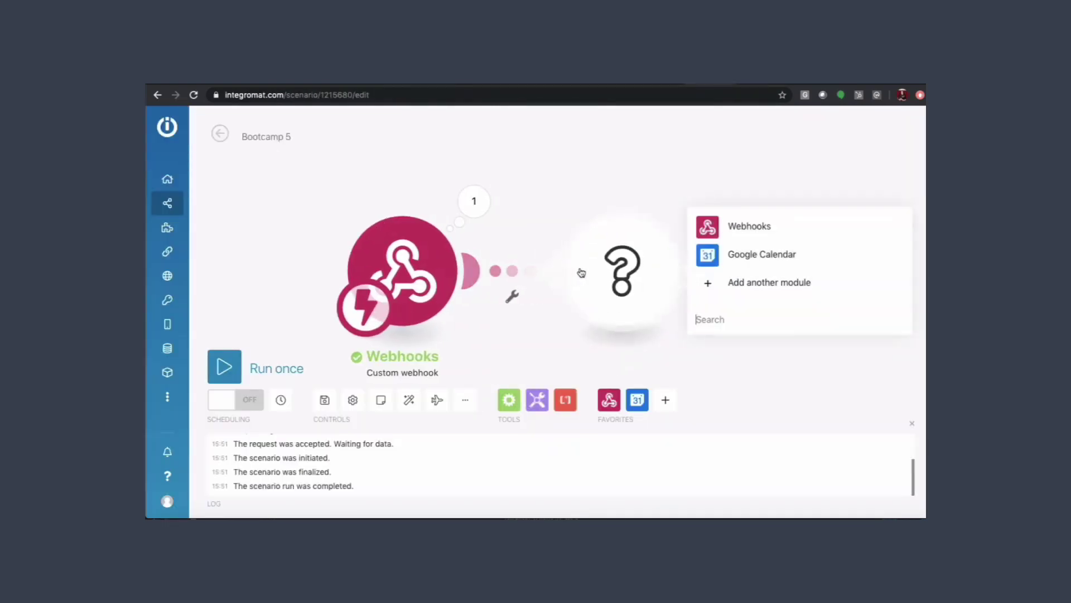
click(749, 254)
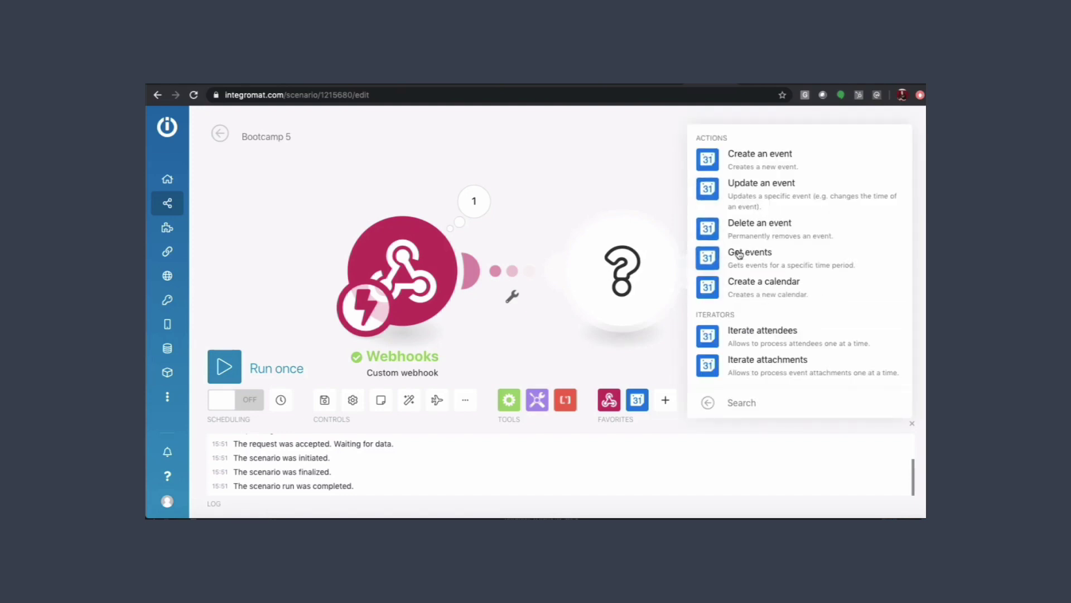
click(735, 258)
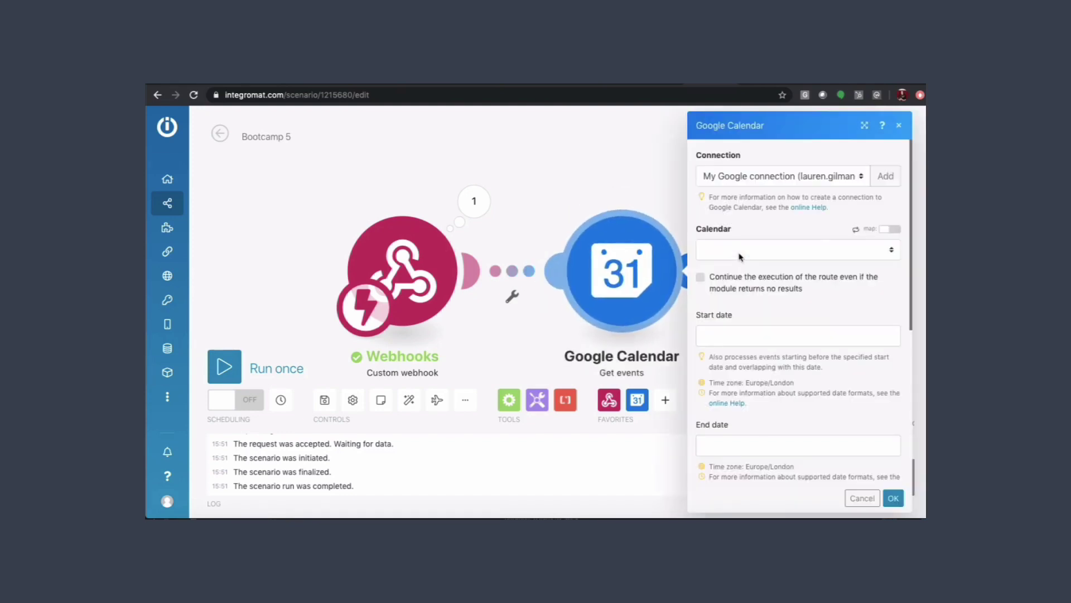
Set the module's calendar to "Bootcamp 5 Test Calendar" and enable continuing the route even if it returns no results
click(740, 253)
click(734, 252)
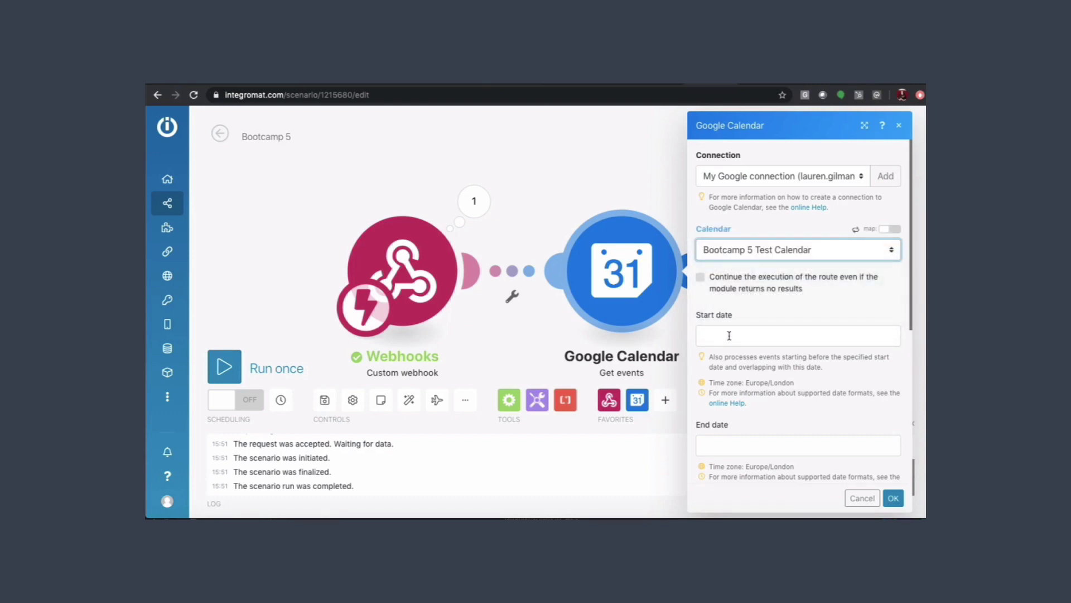
click(700, 278)
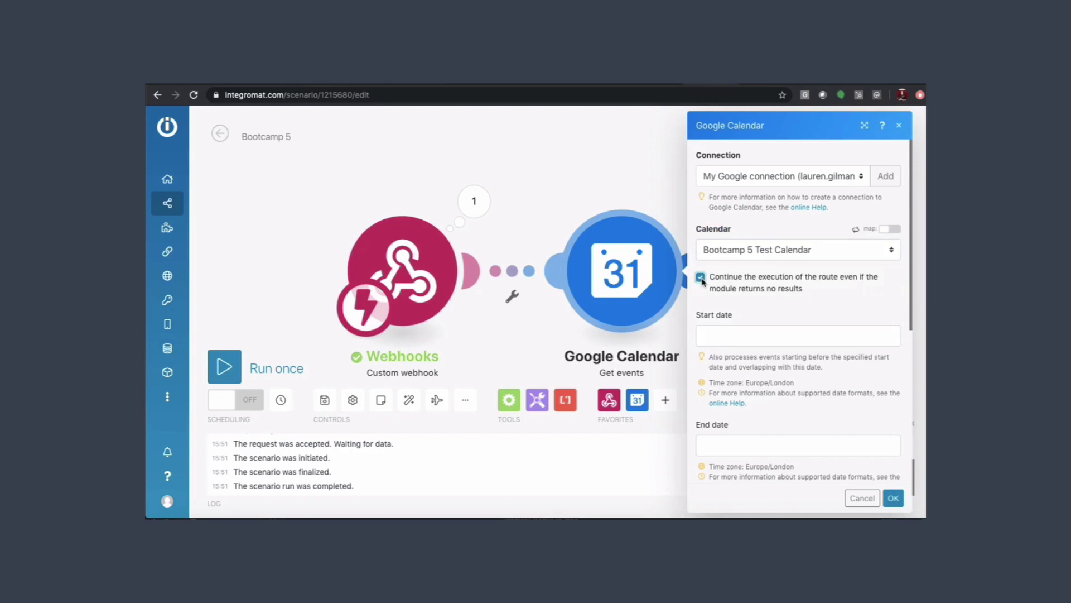
Map the Get events module's start date to the webhook's $Date of meeting and $Time of meeting attributes and confirm the module settings
click(725, 332)
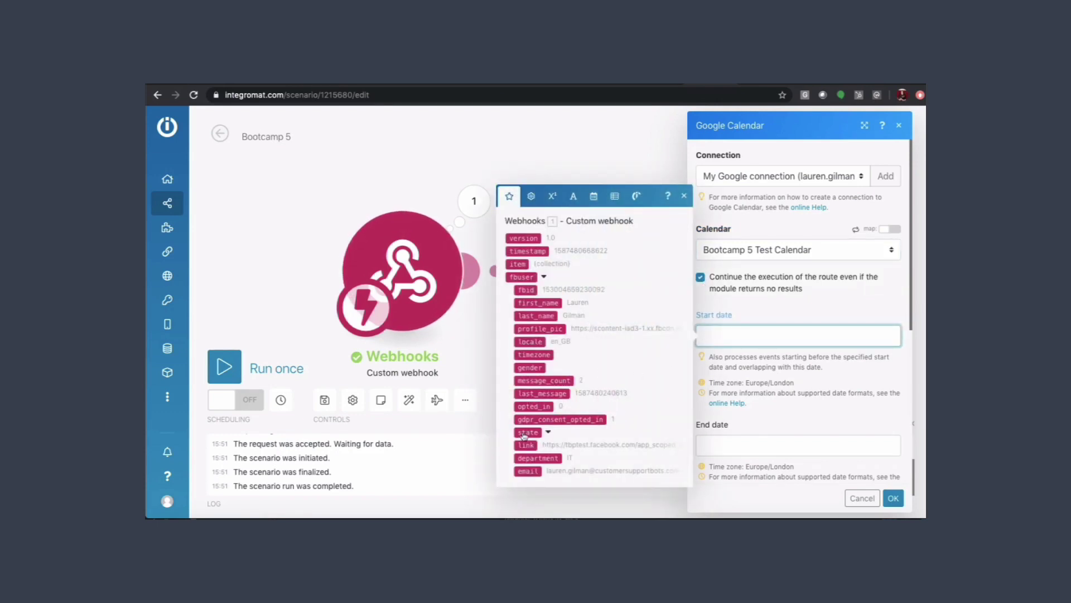
click(549, 435)
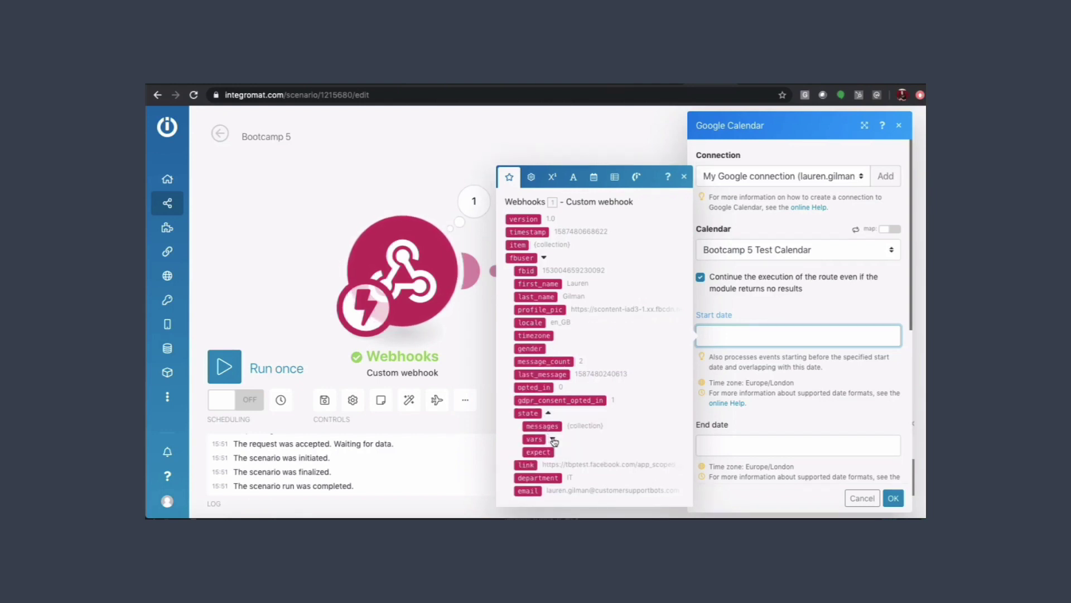
click(552, 438)
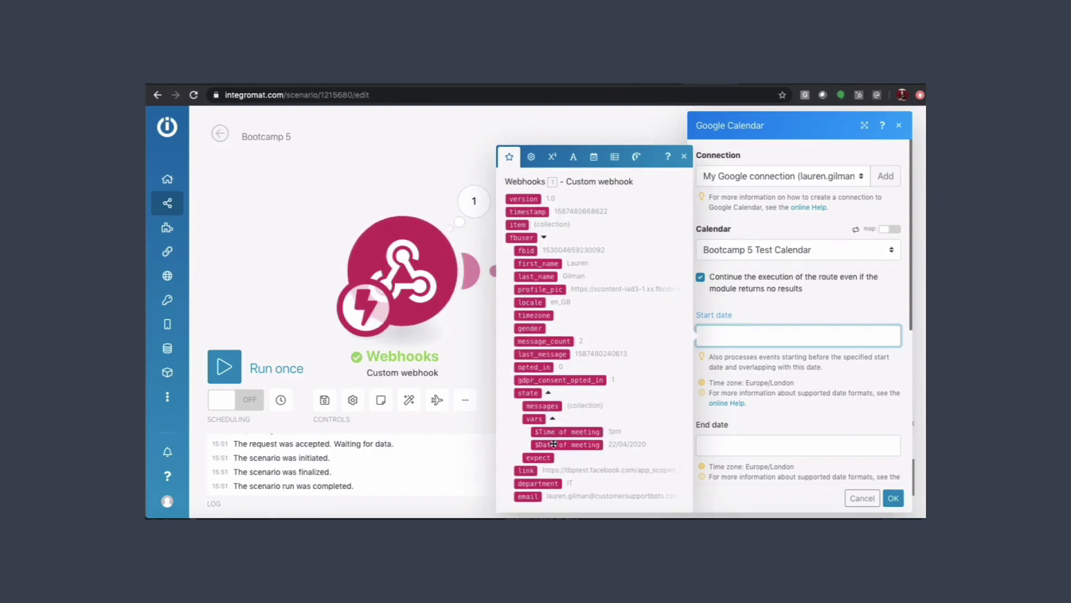
click(555, 442)
click(558, 432)
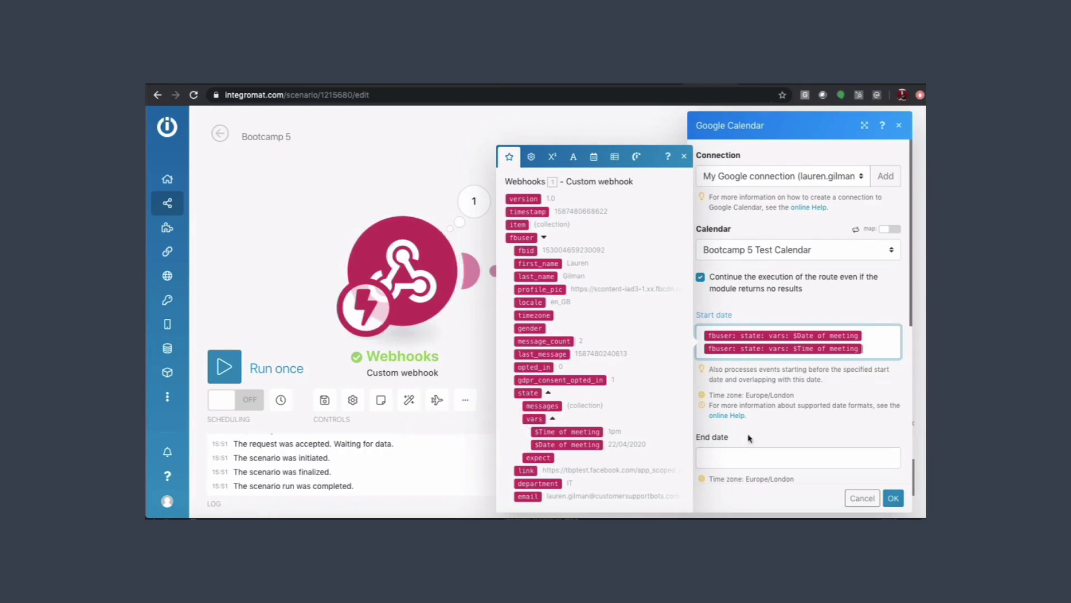
scroll(760, 430, down, 3)
scroll(762, 427, down, 3)
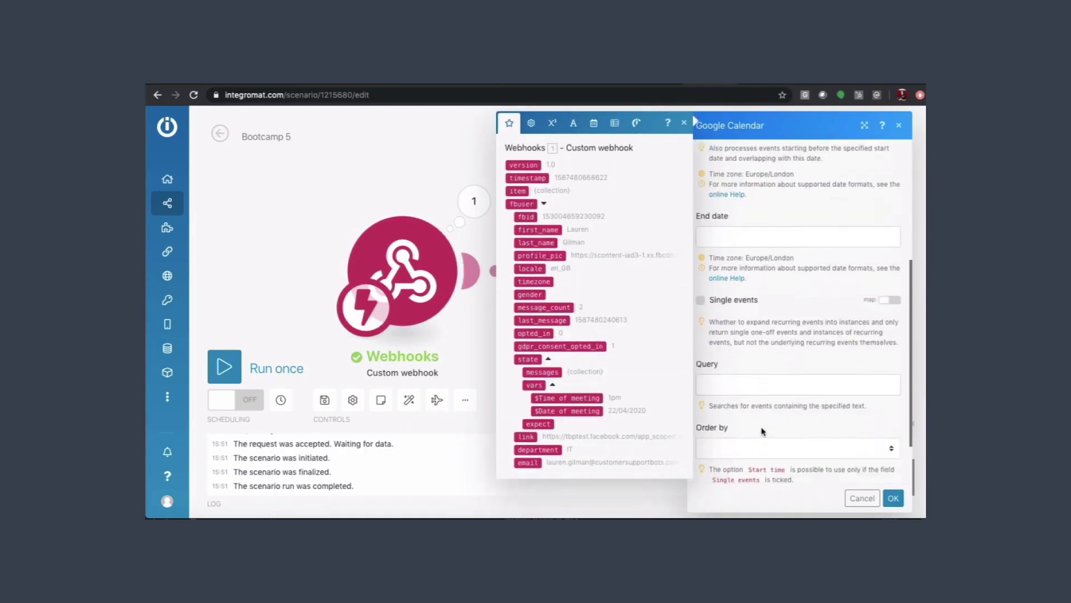
click(892, 499)
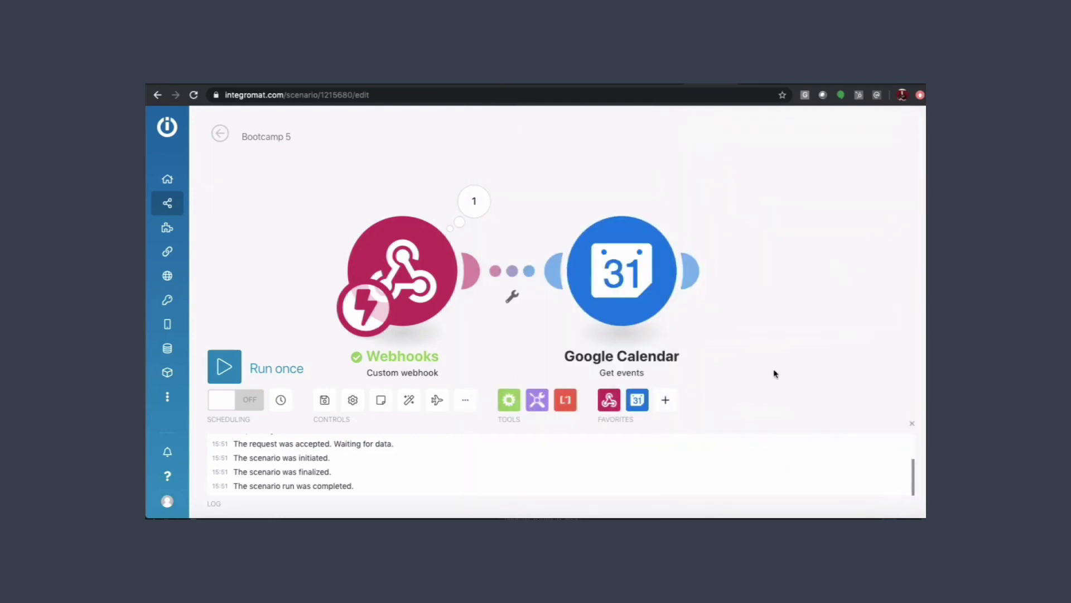
Run the scenario once, send the "Searching" test message from The Bot Platform, and inspect the Google Calendar module's output in Integromat
click(226, 369)
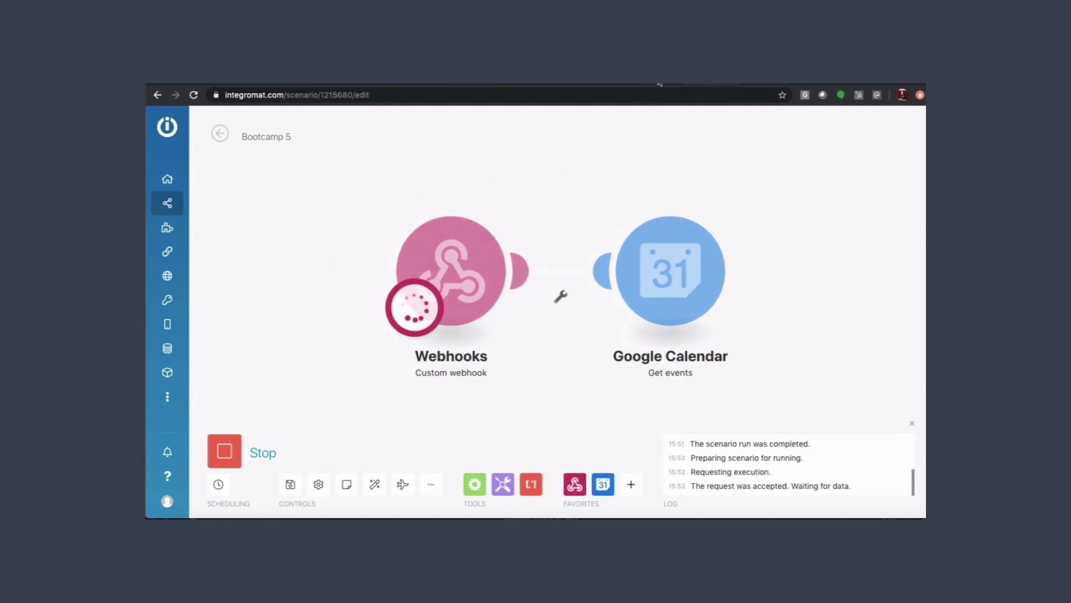
key(ctrl+Tab)
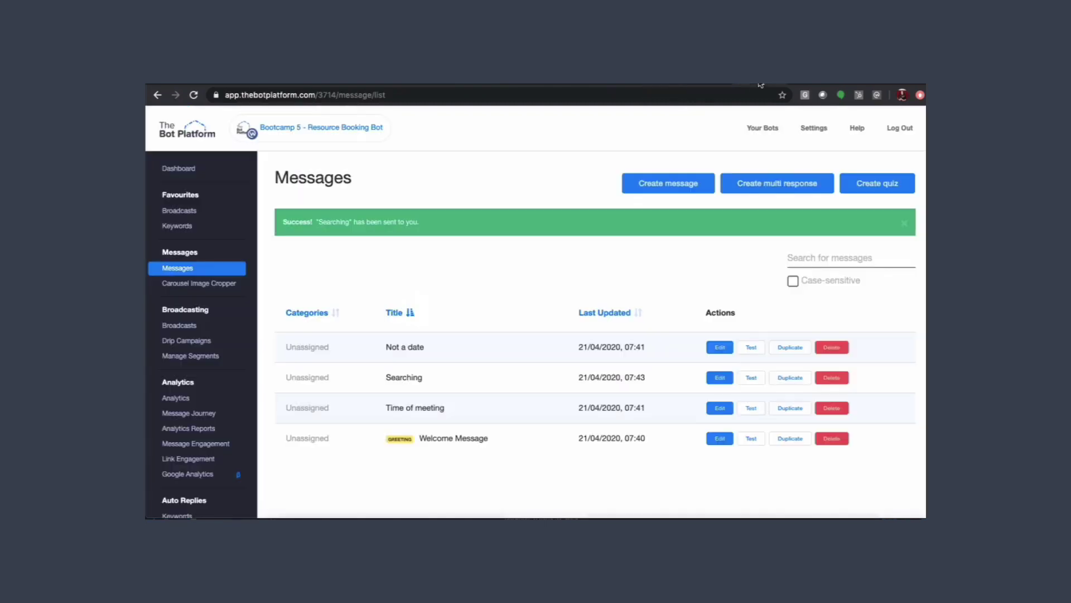
click(751, 377)
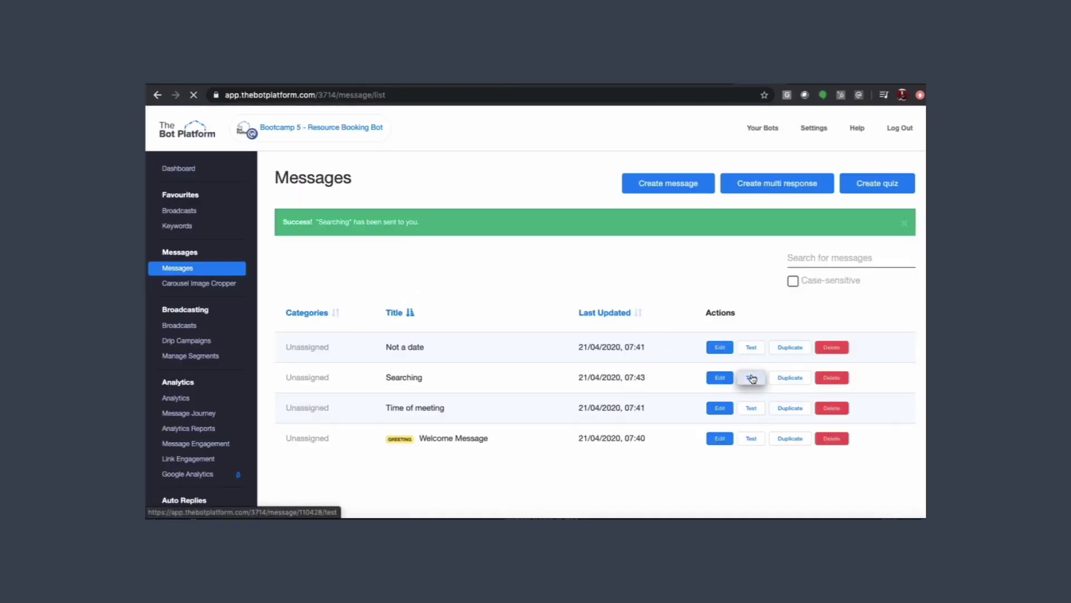
key(ctrl+Tab)
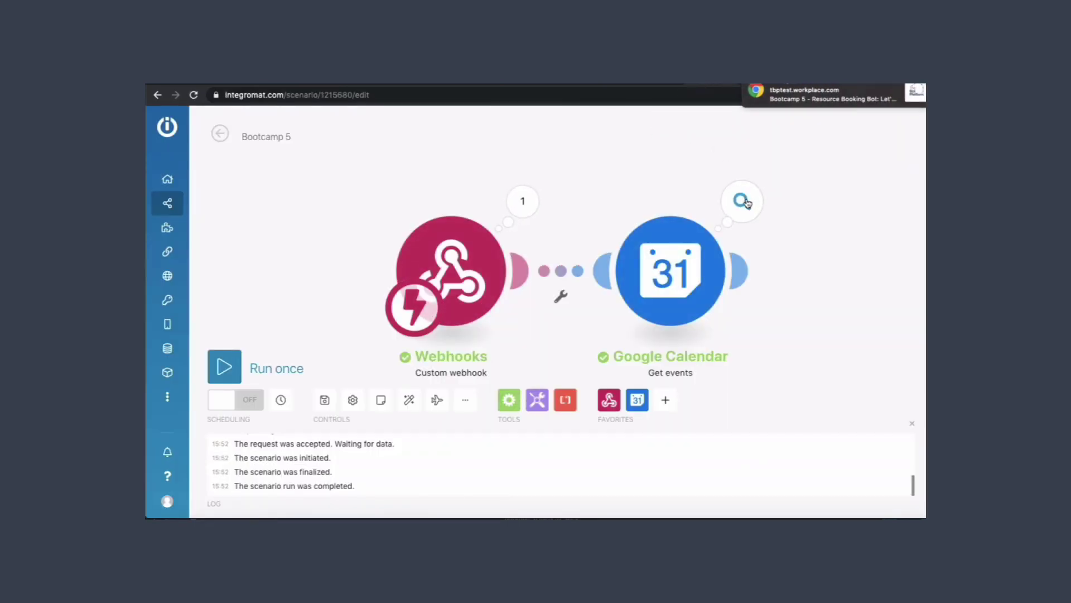
click(742, 201)
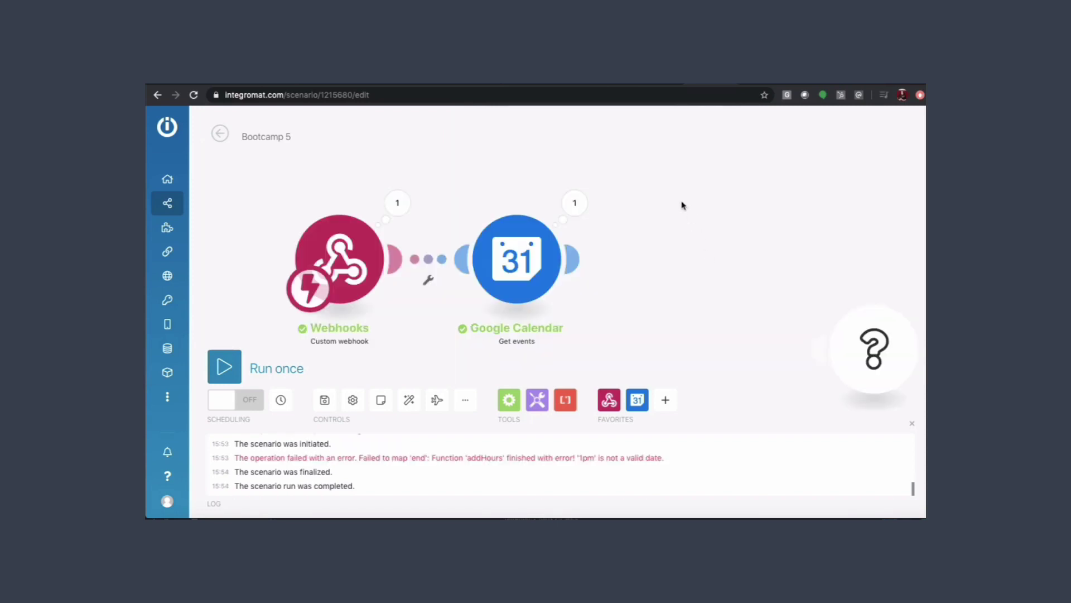
In The Bot Platform, create a message titled "Meeting end time" with a Q&A part asking "What time will your meeting finish?"
click(758, 84)
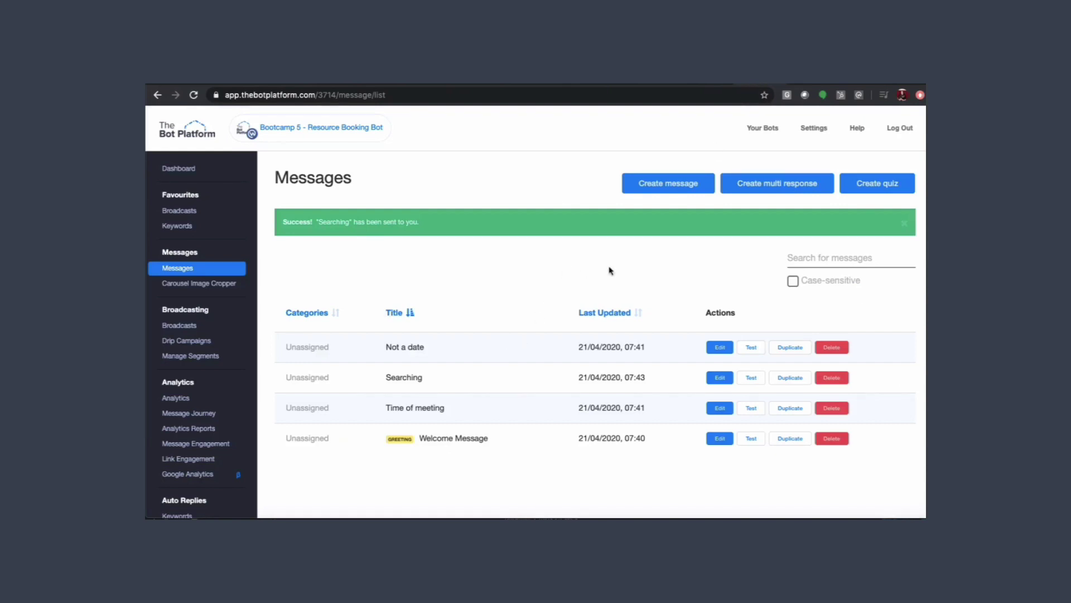
click(653, 183)
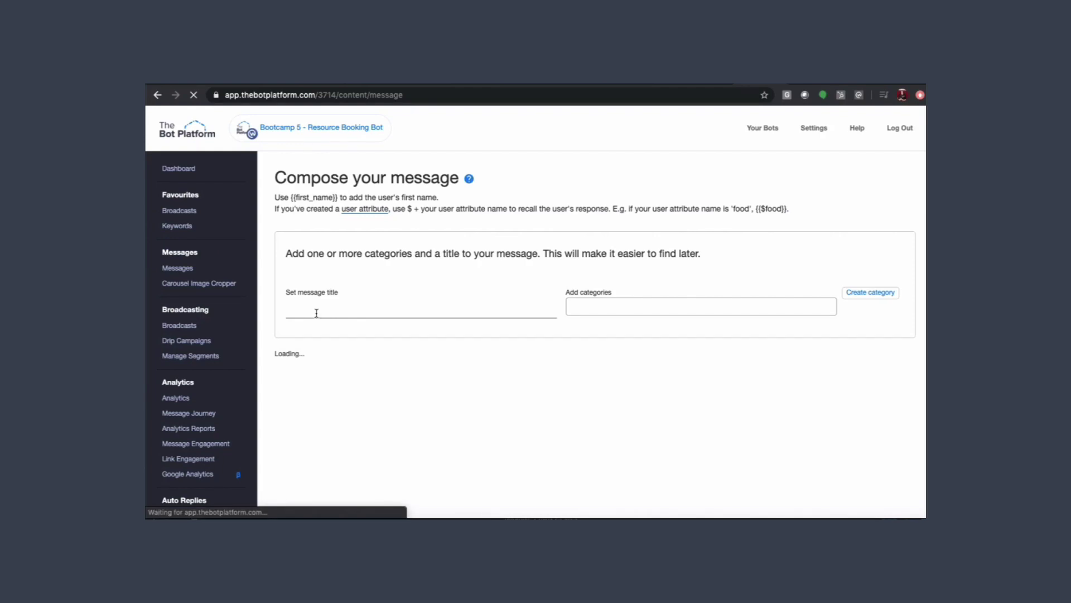
click(316, 312)
text(Me)
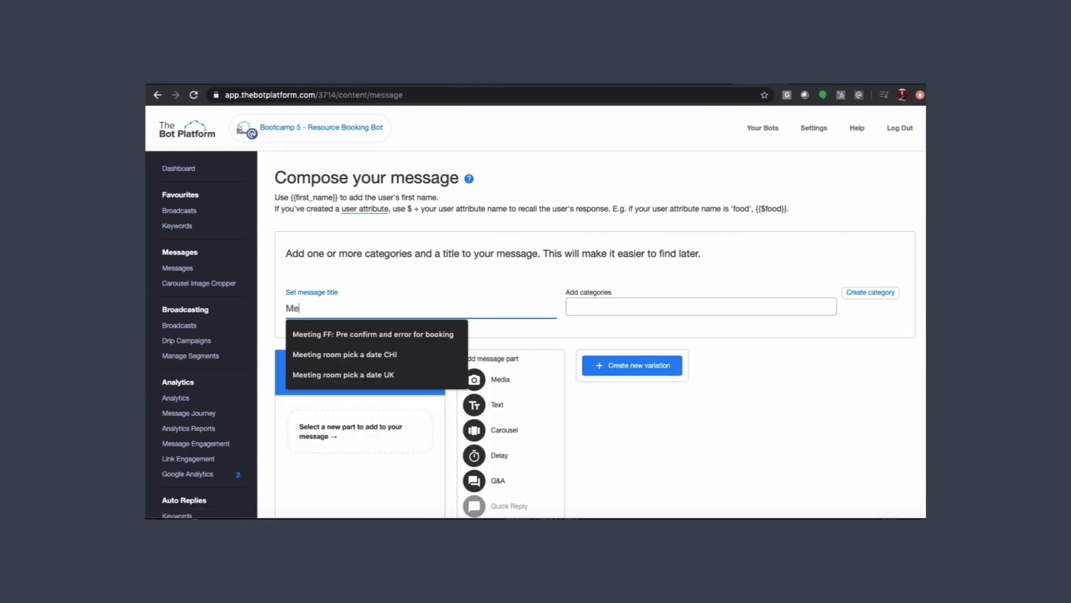
text(eting end time)
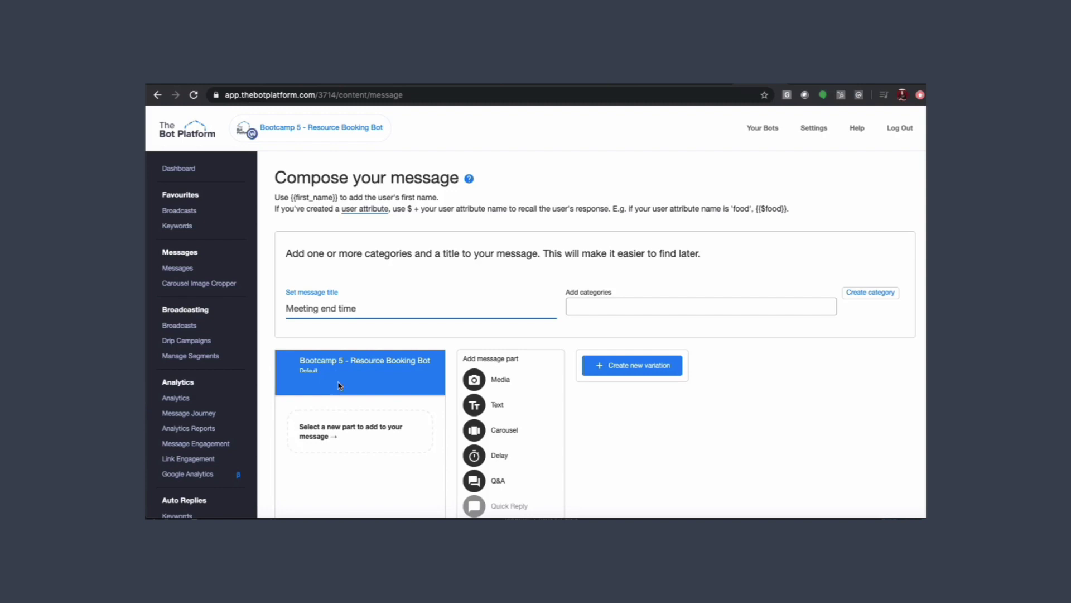
scroll(338, 385, down, 3)
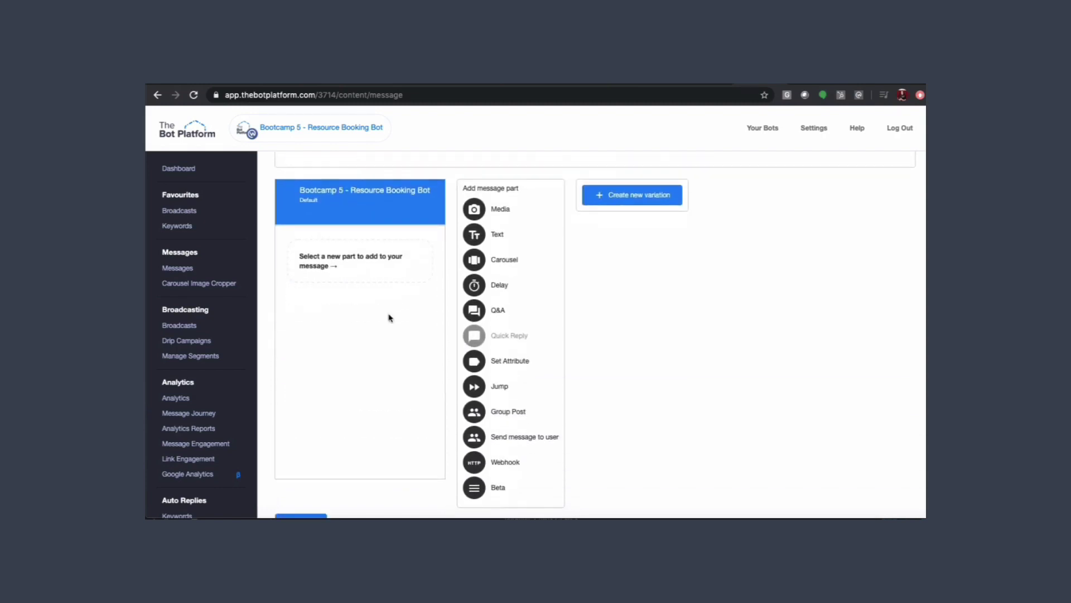
click(474, 310)
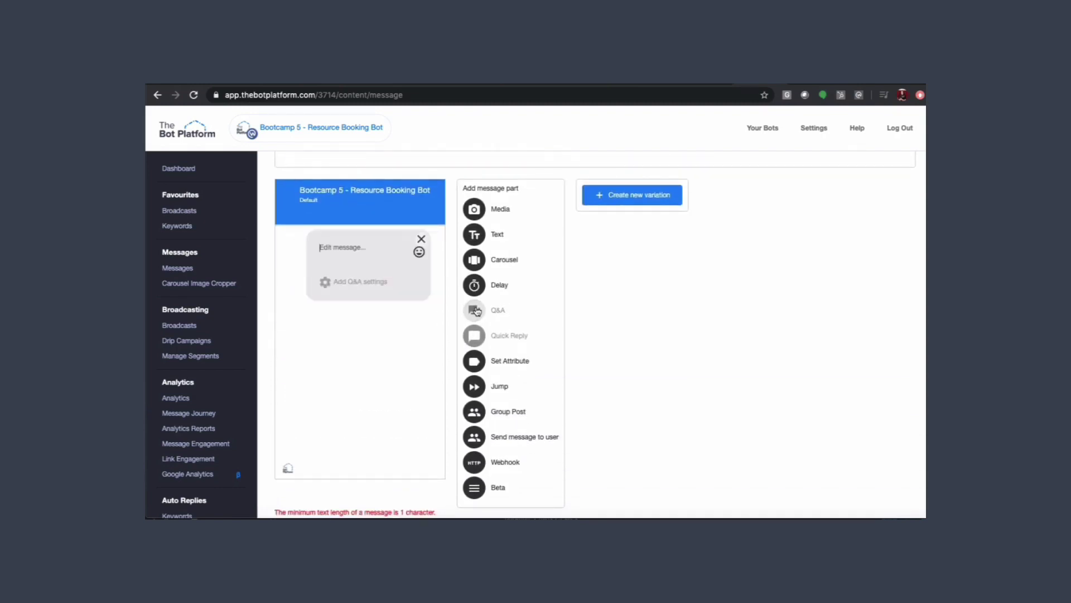
text(Wha)
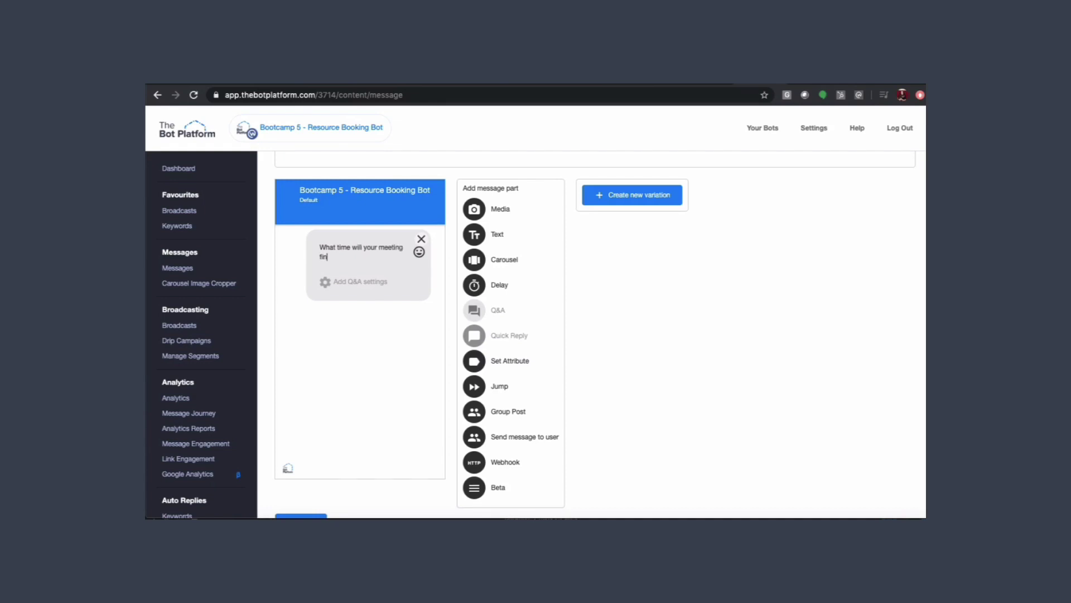
Store the answer in a new attribute "End time of meeting", follow valid responses with the "Searching" message, and save
click(325, 281)
click(419, 274)
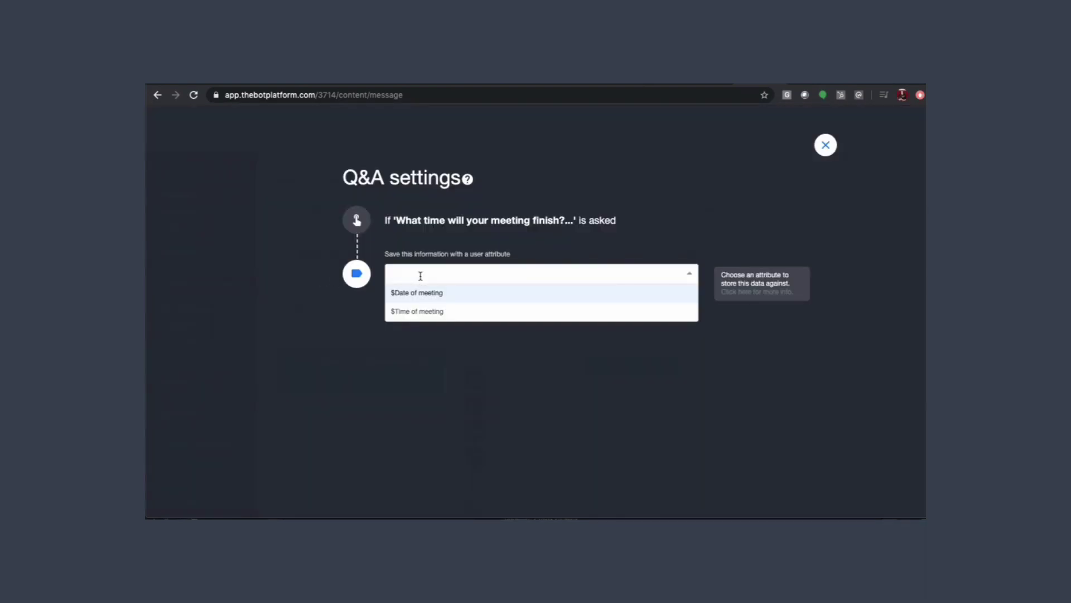
text(End time o)
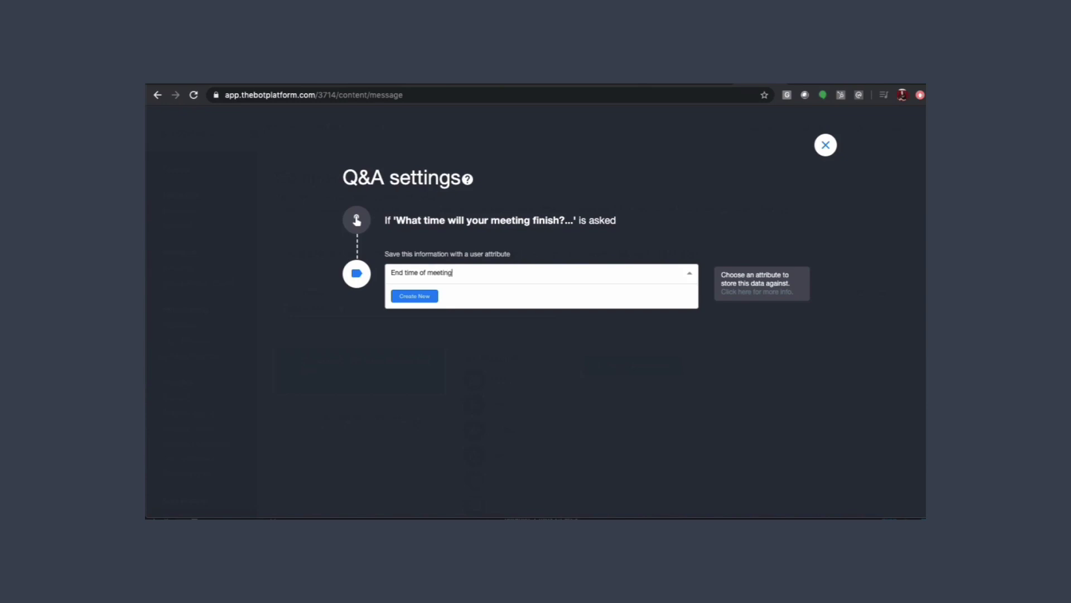
text(f meeting)
click(413, 296)
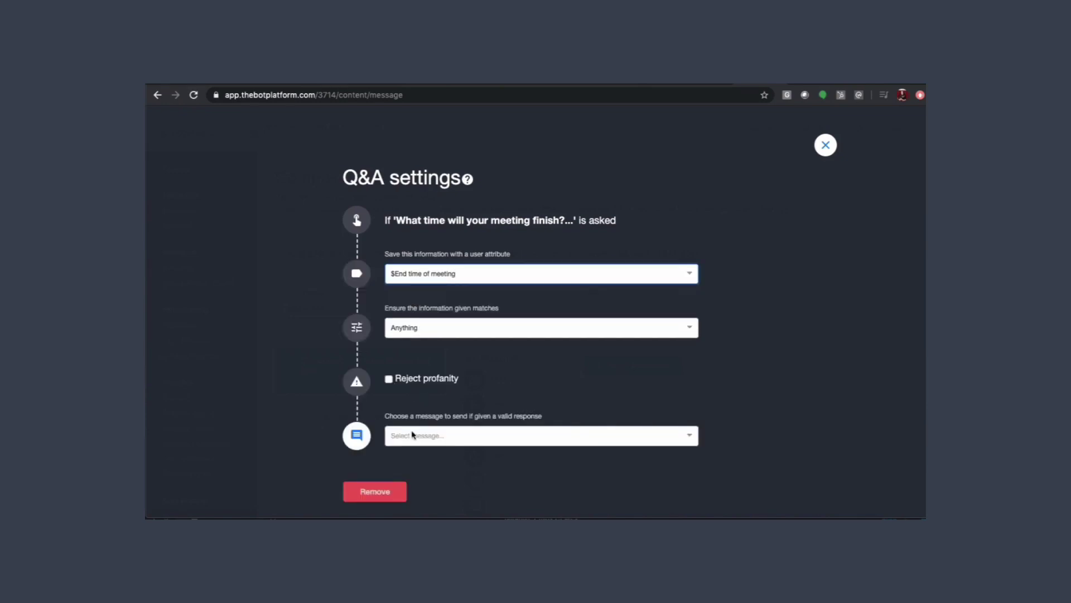
click(413, 439)
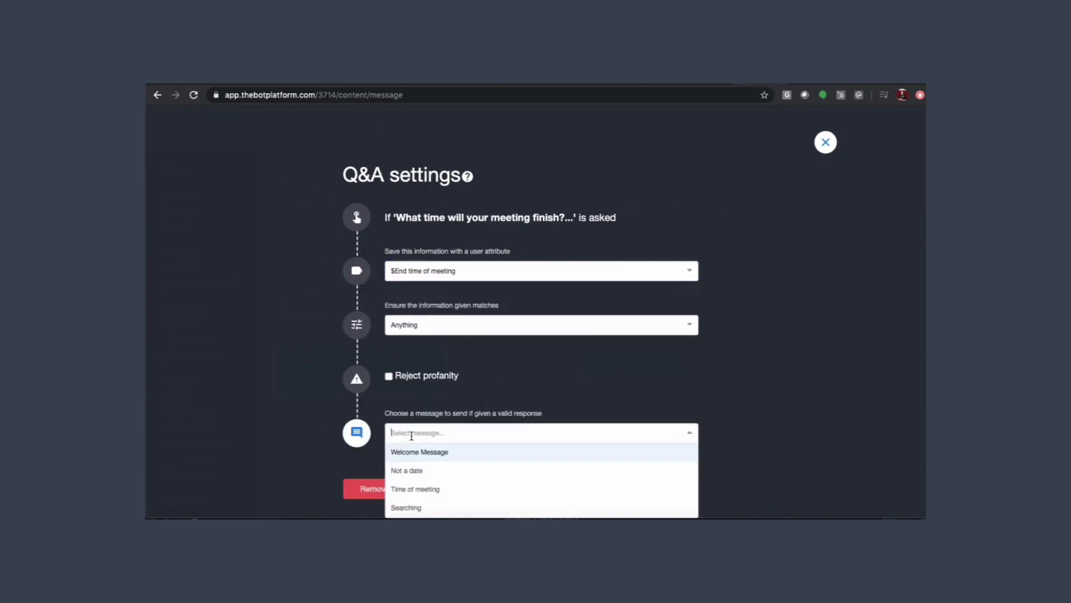
scroll(407, 493, down, 1)
click(407, 466)
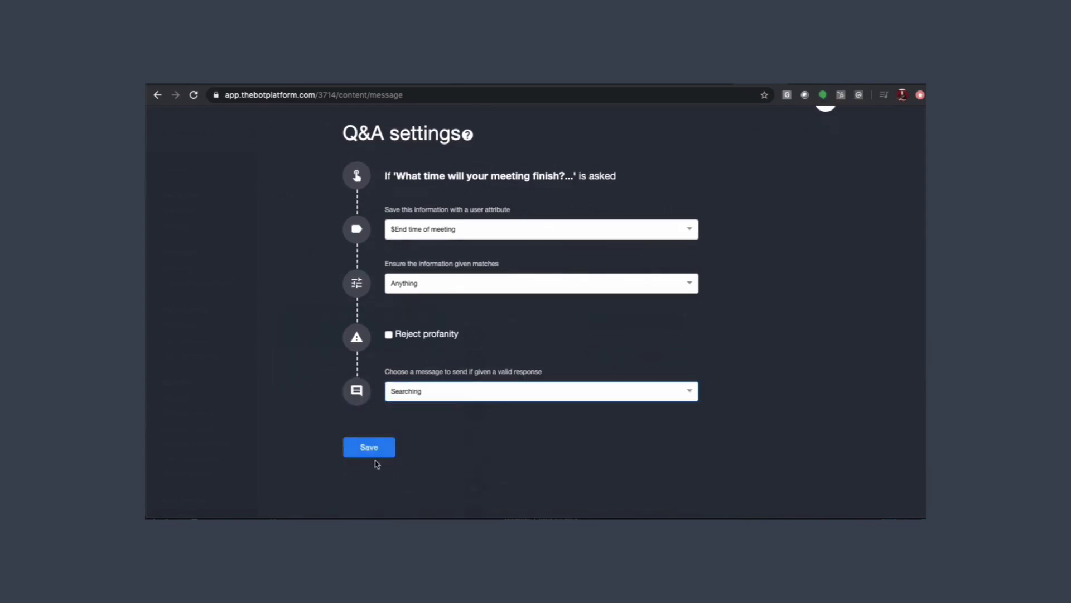
click(360, 447)
scroll(357, 448, down, 4)
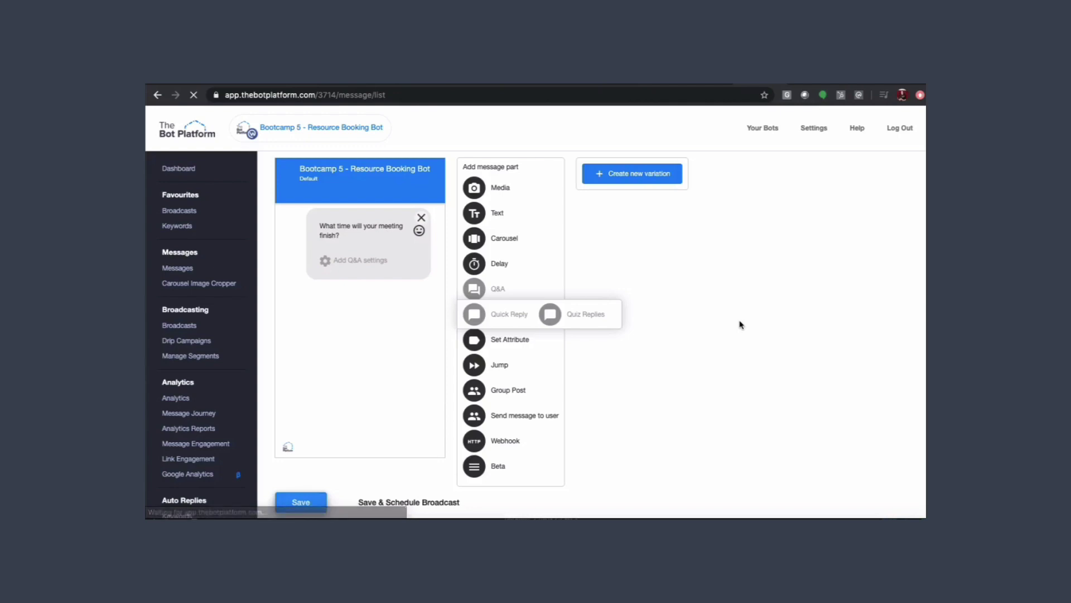
Make the "Time of meeting" question lead to the "Meeting end time" message on a valid response, save, and push the changes live
scroll(664, 395, down, 1)
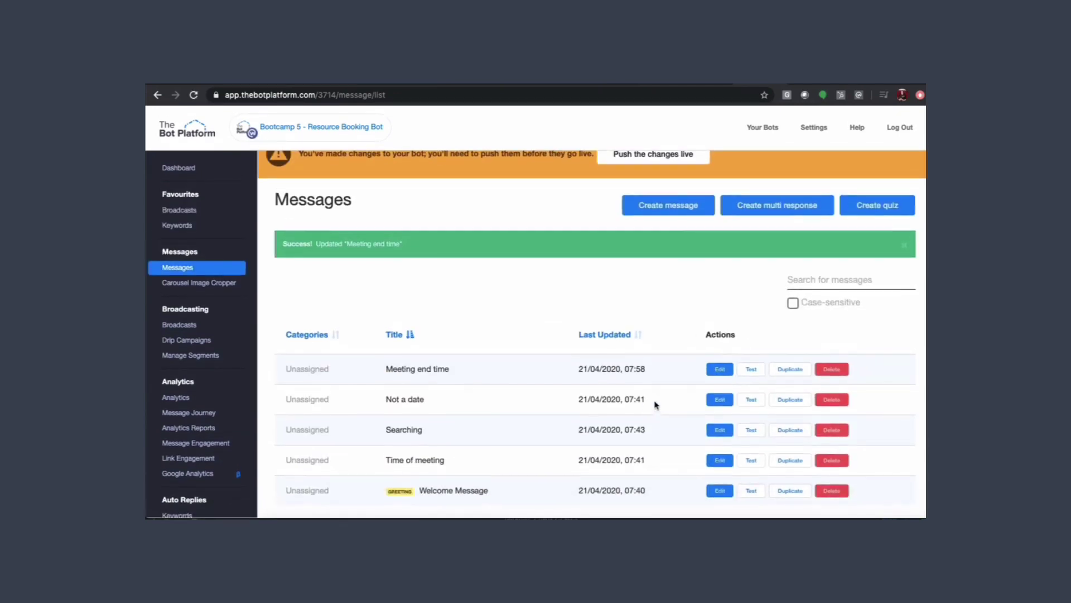
click(719, 461)
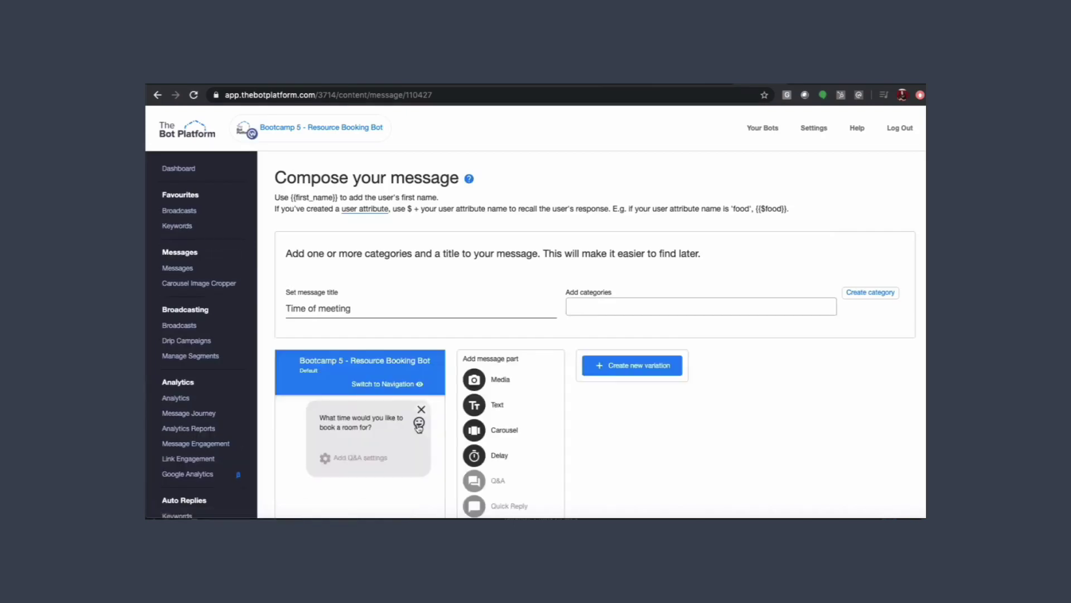
scroll(407, 419, down, 5)
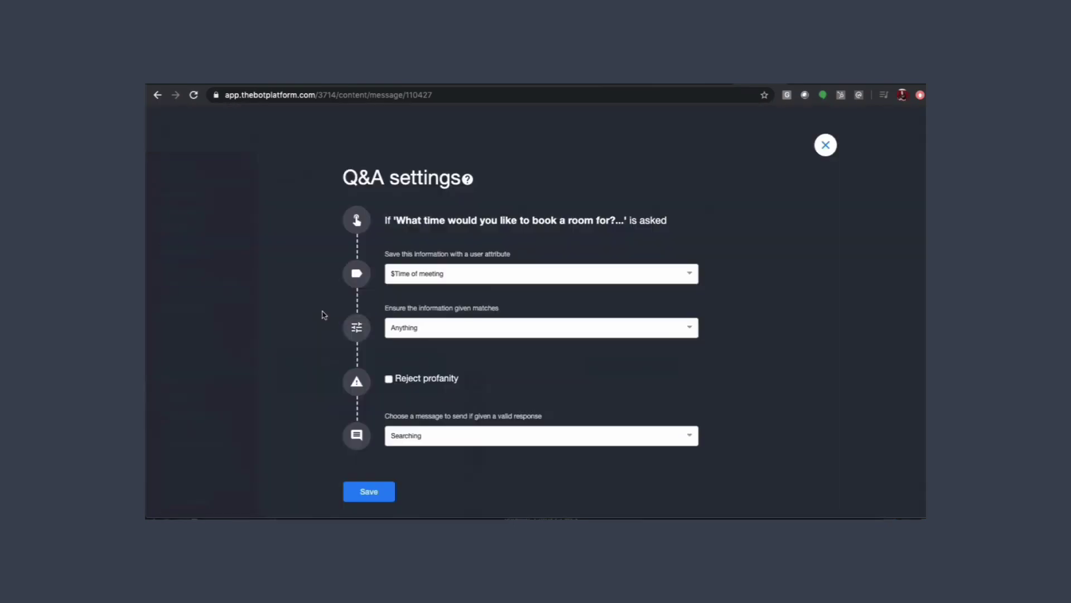
click(426, 438)
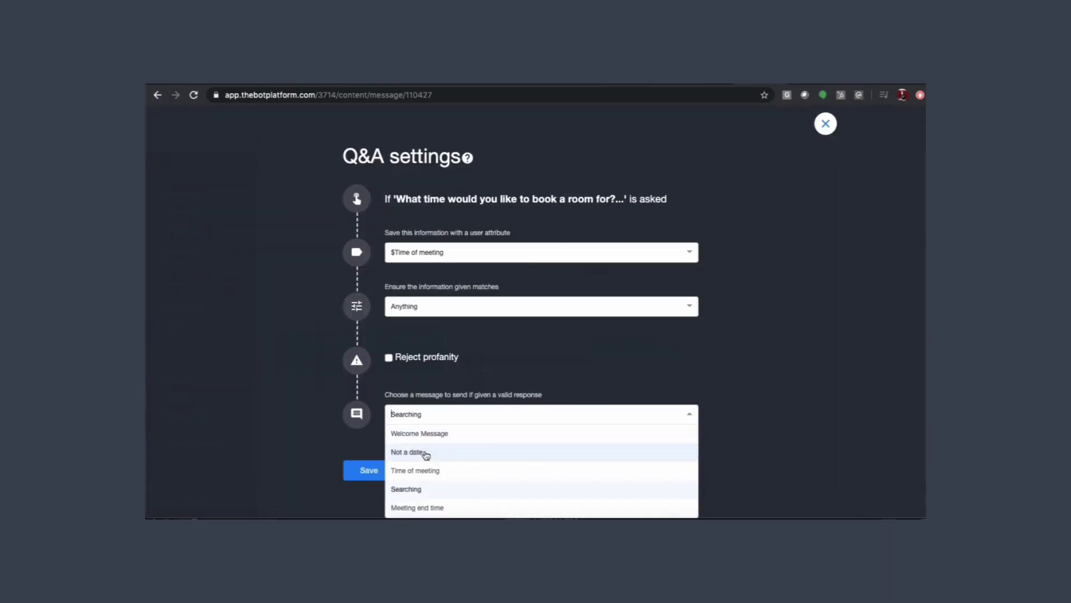
click(426, 506)
click(371, 471)
scroll(357, 472, down, 4)
click(298, 504)
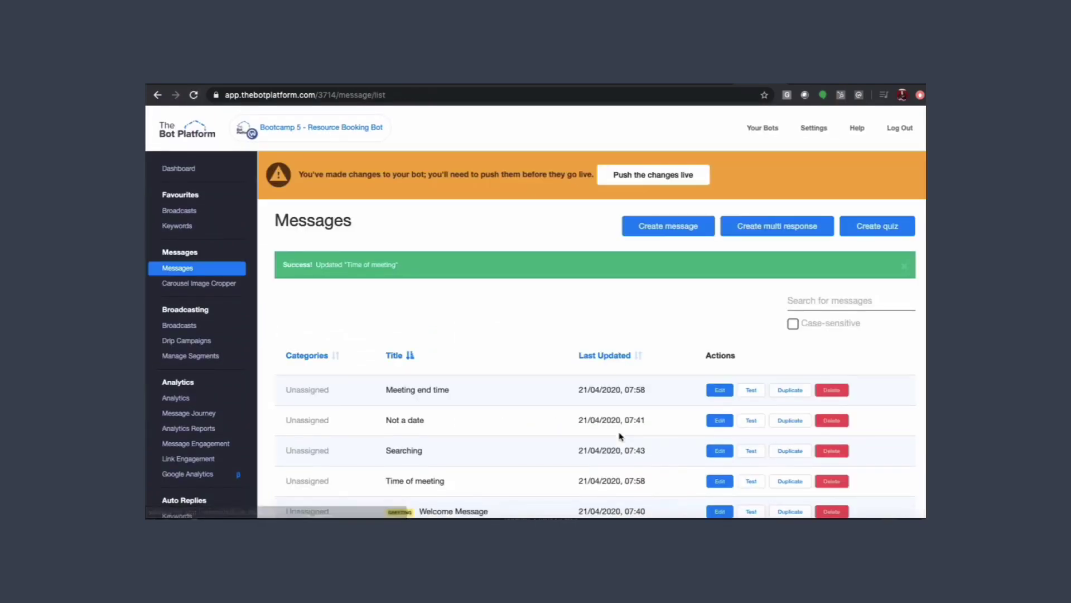
click(638, 176)
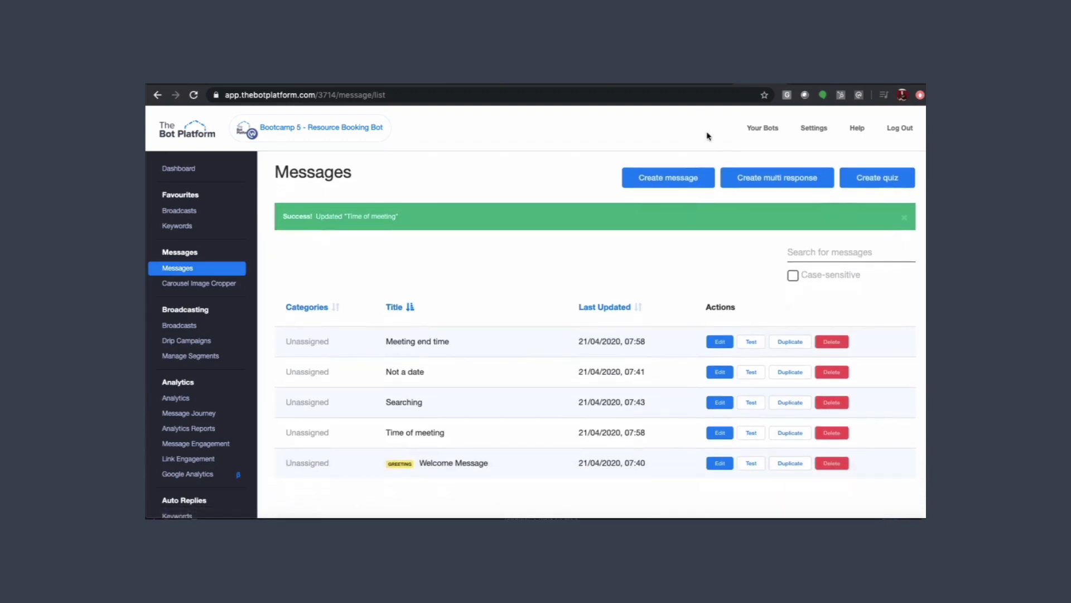
Start a single run of the Integromat scenario and send the "Welcome Message" test from The Bot Platform, switching to the bot's Workplace chat
click(709, 86)
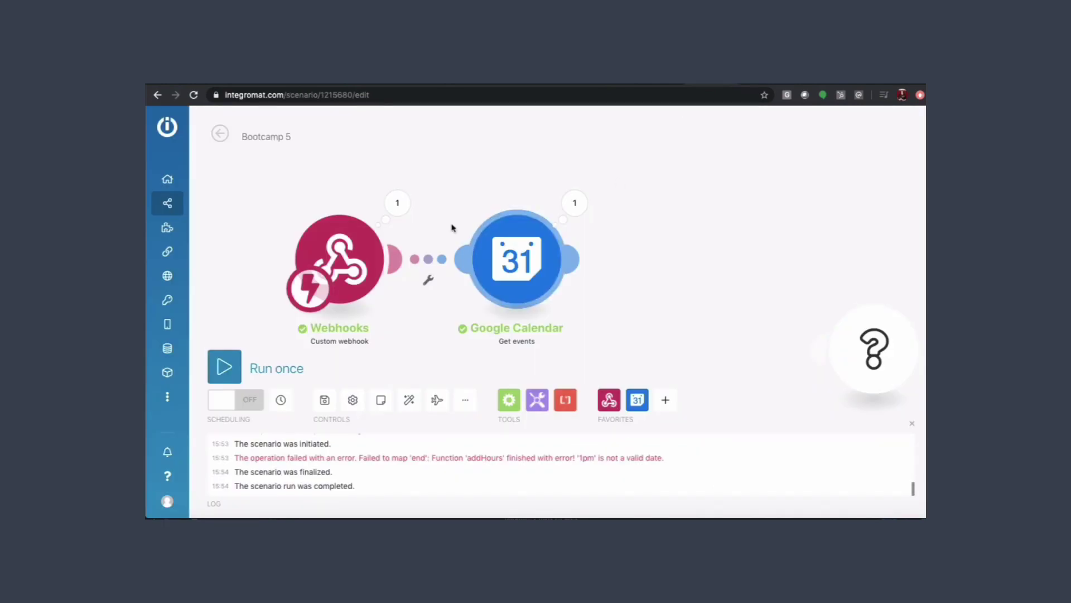
click(219, 366)
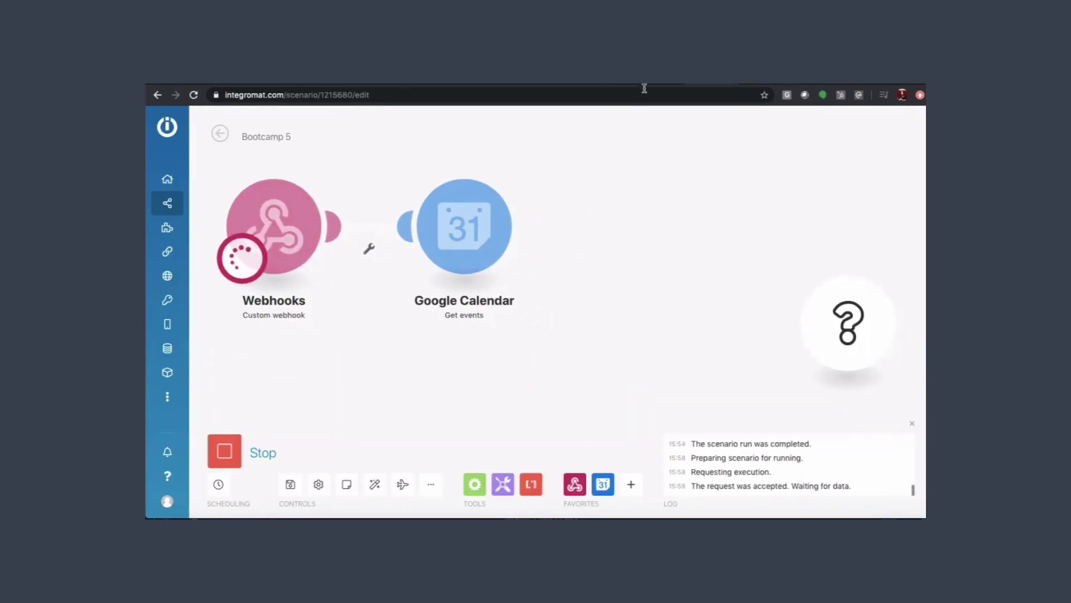
click(745, 88)
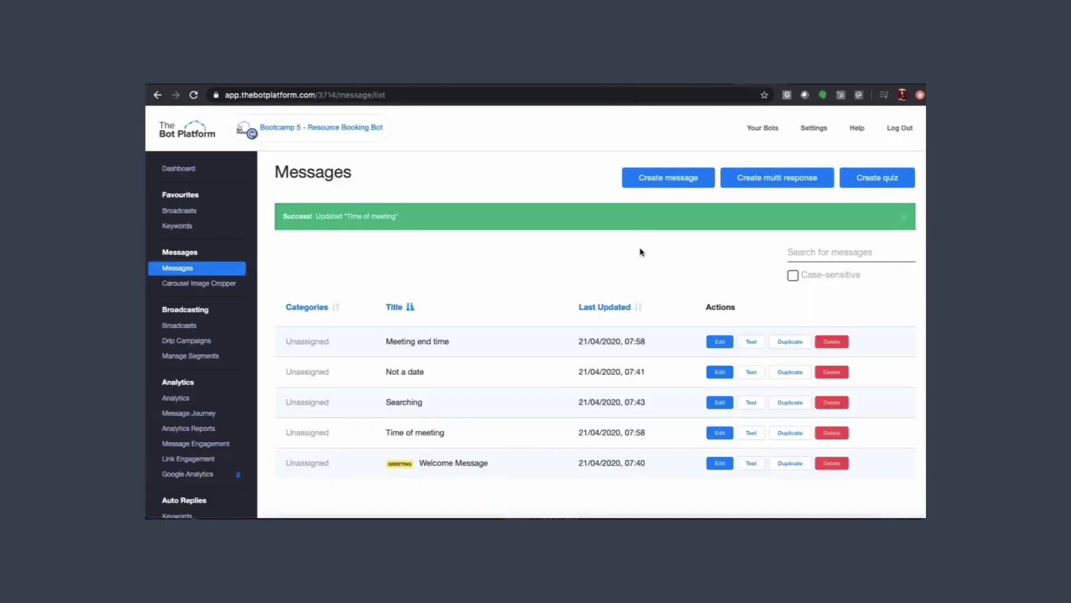
click(751, 463)
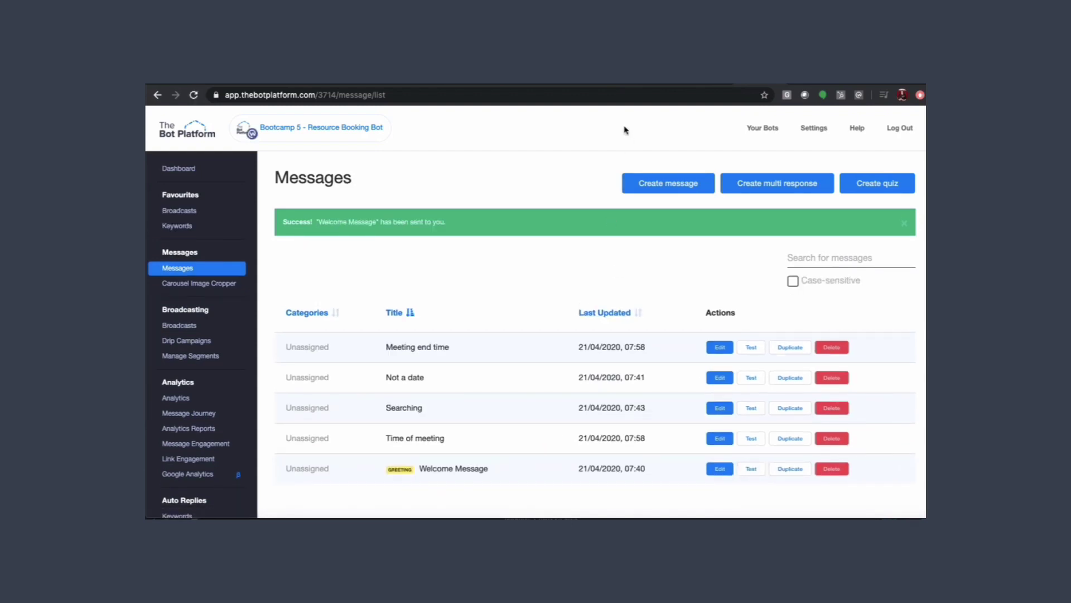
click(611, 88)
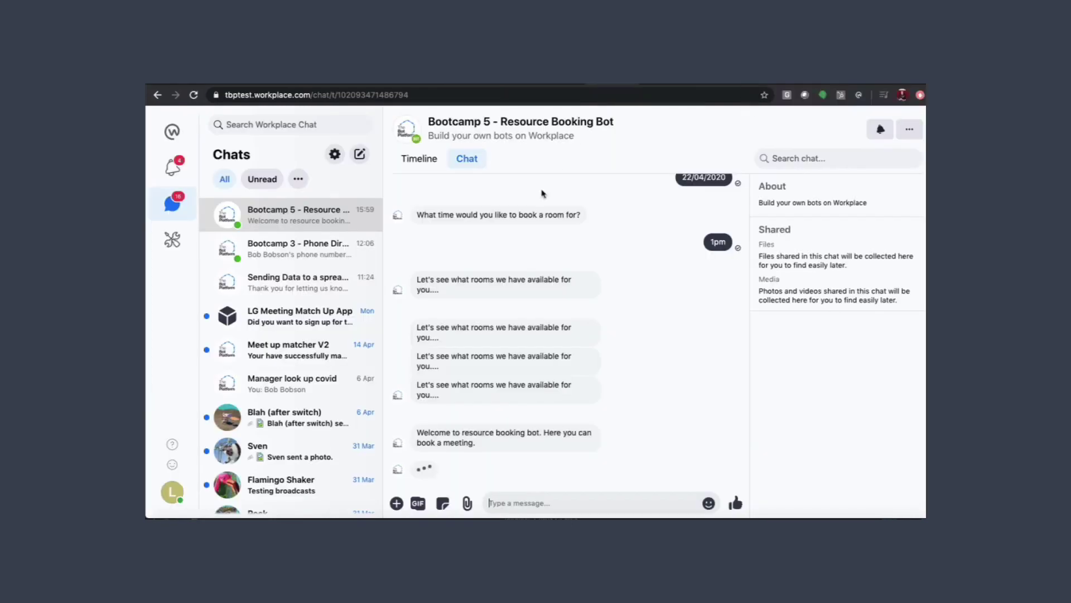
Answer the booking bot's questions with date 22/04/2020, start time 1pm and finish time 2pm
click(529, 502)
text(22/04/2020)
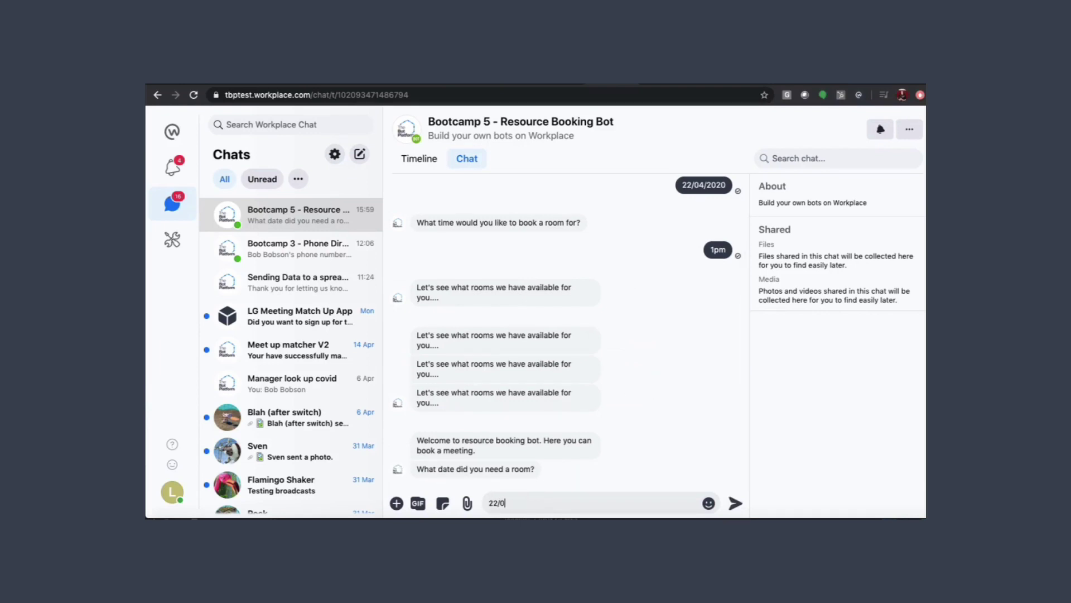
key(Return)
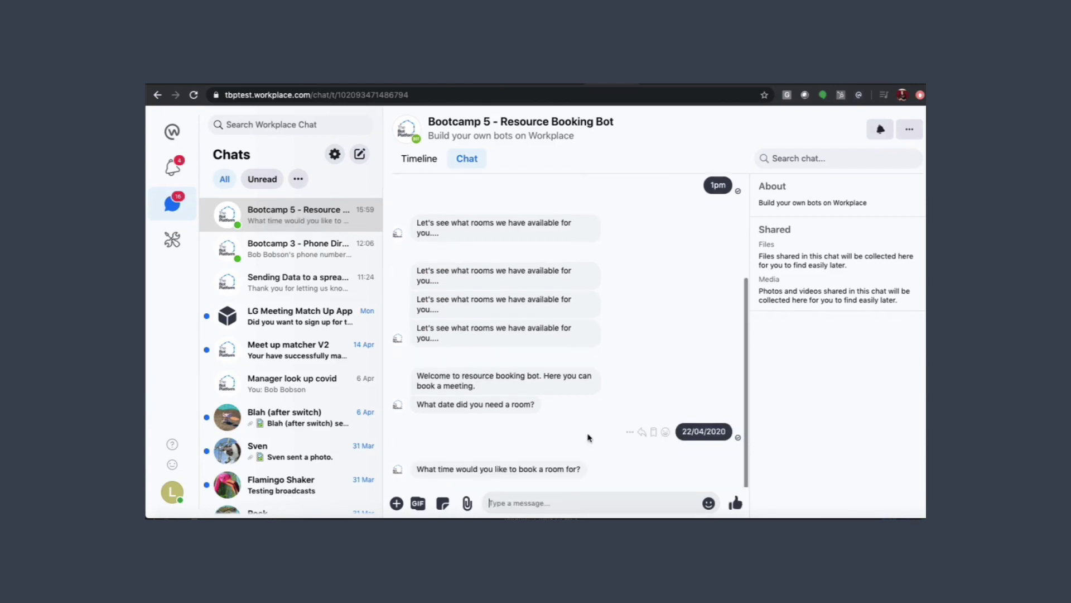
text(1pm)
key(Return)
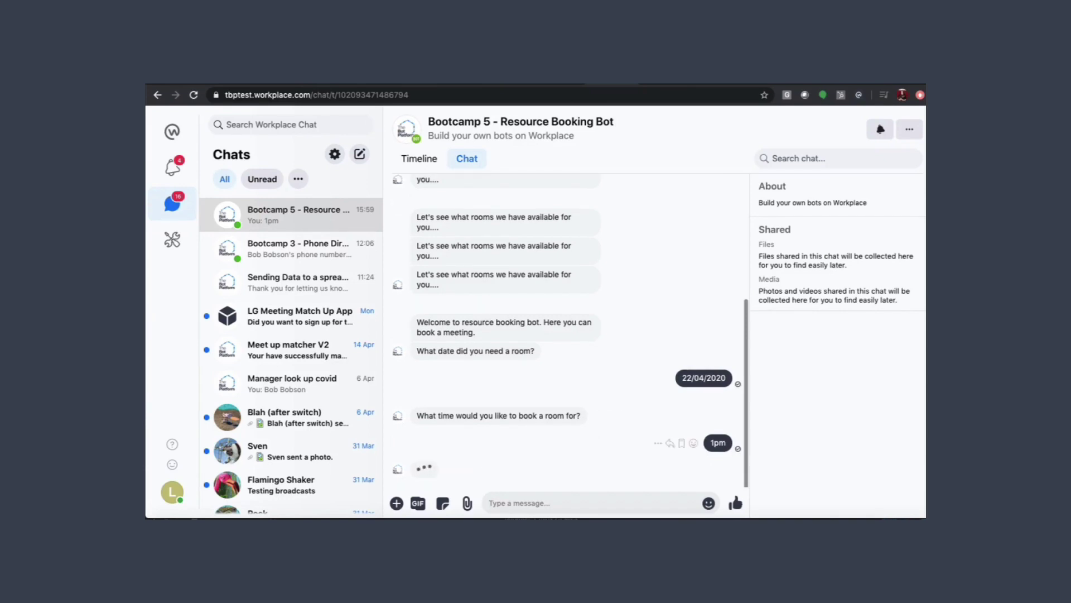
text(2pm)
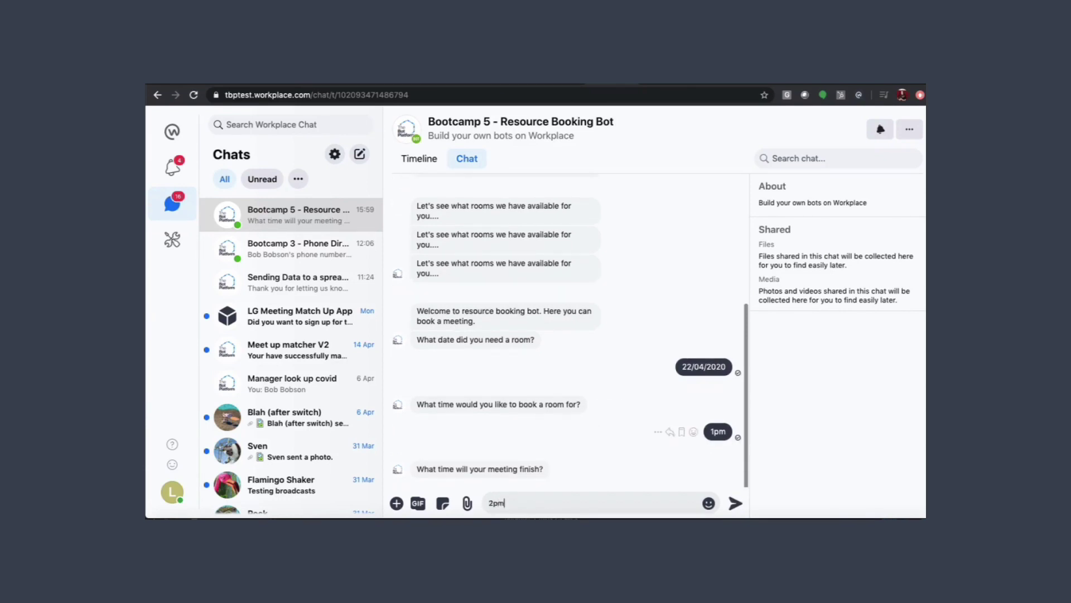
key(Return)
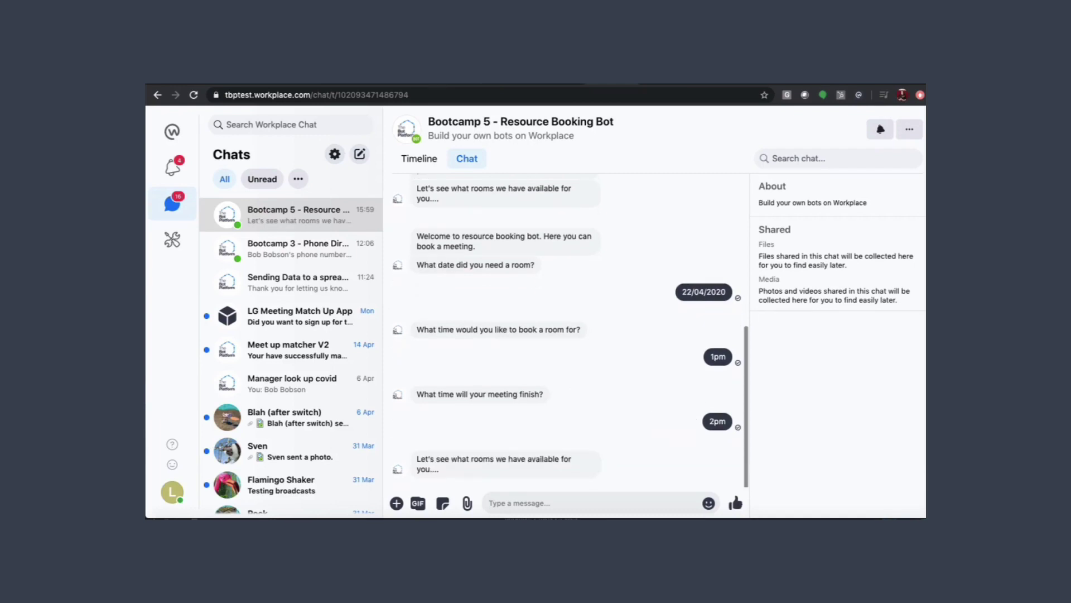
Switch to Integromat and set the Get events module's end date to $Date of meeting followed by $End time of meeting
click(704, 85)
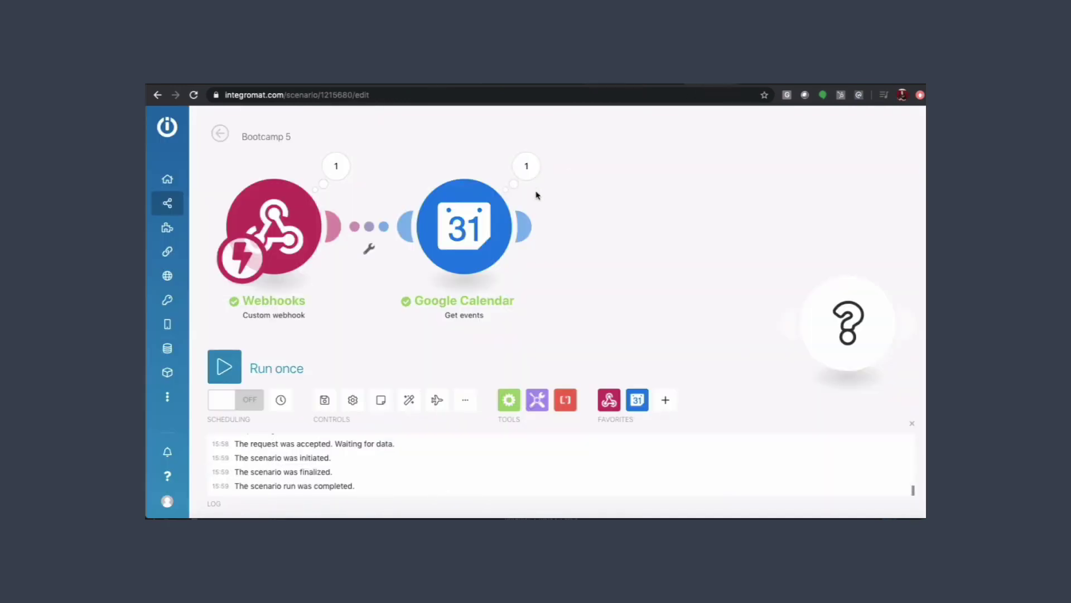
click(526, 165)
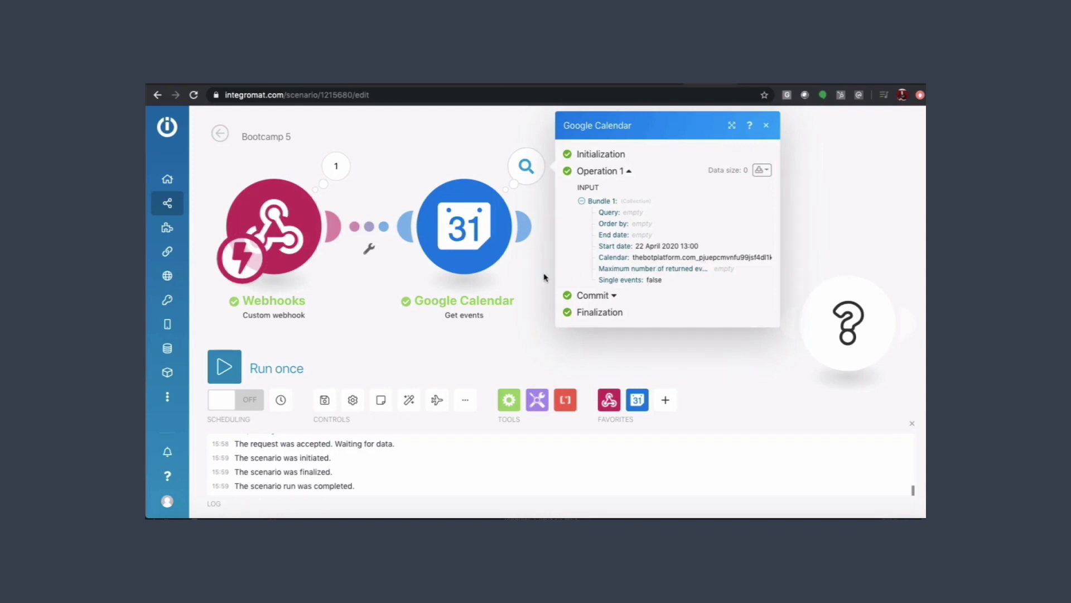
click(460, 226)
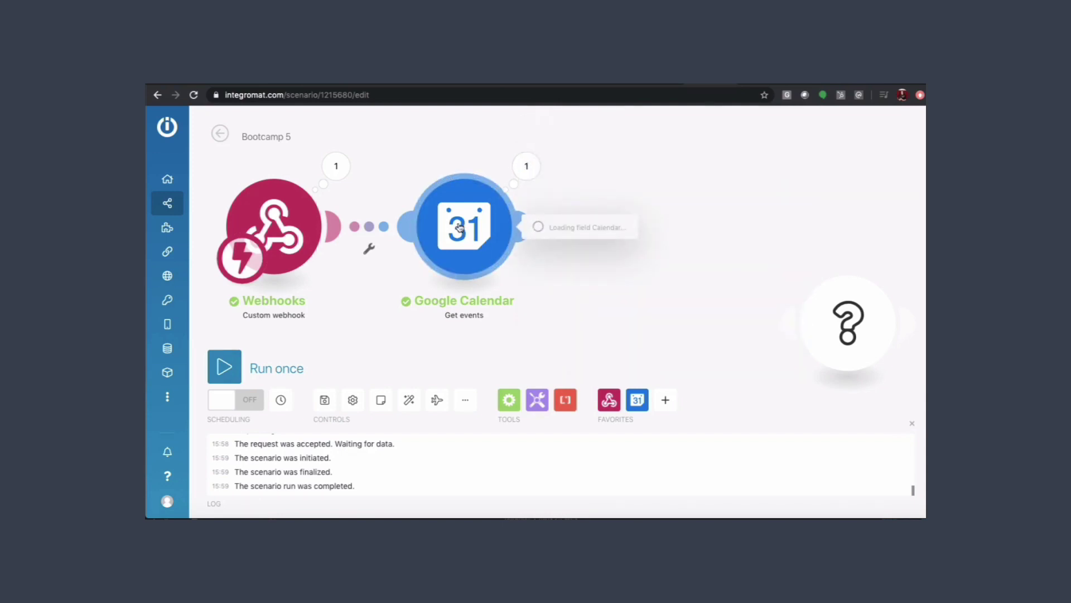
click(586, 459)
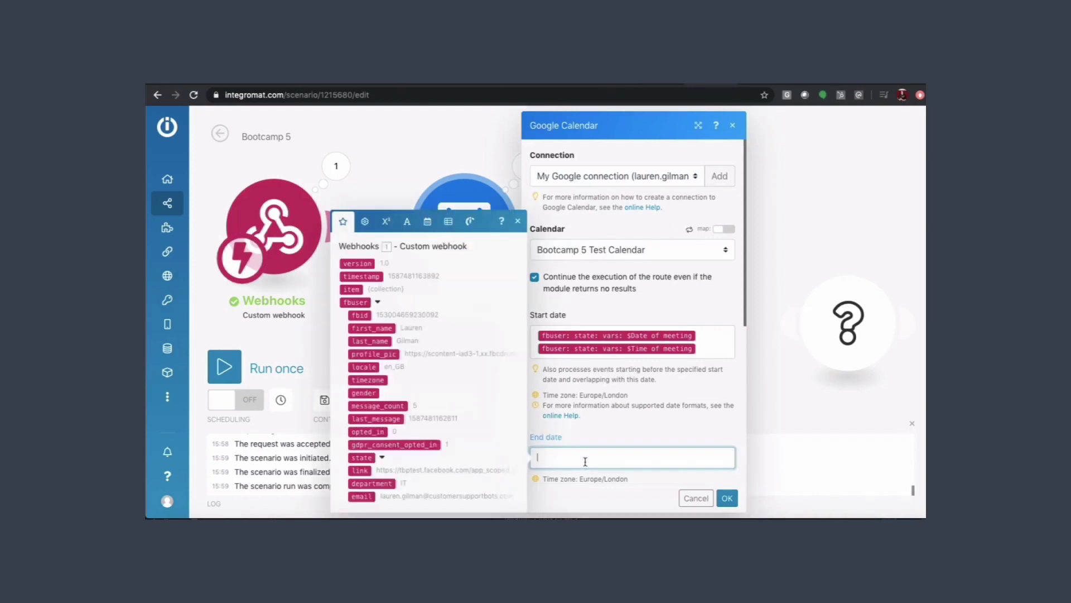
click(383, 458)
click(386, 445)
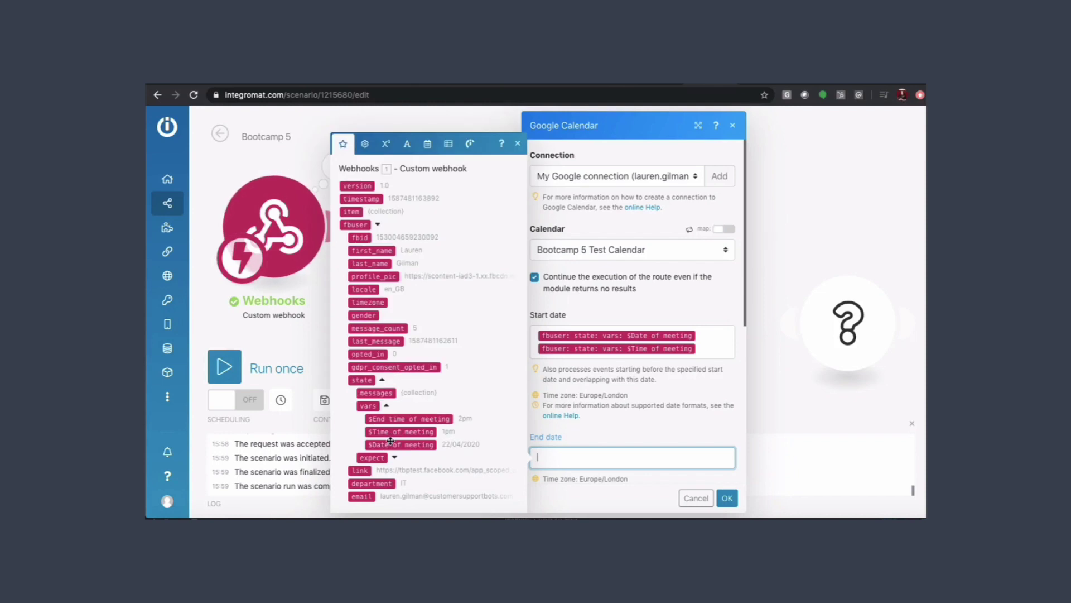
click(397, 444)
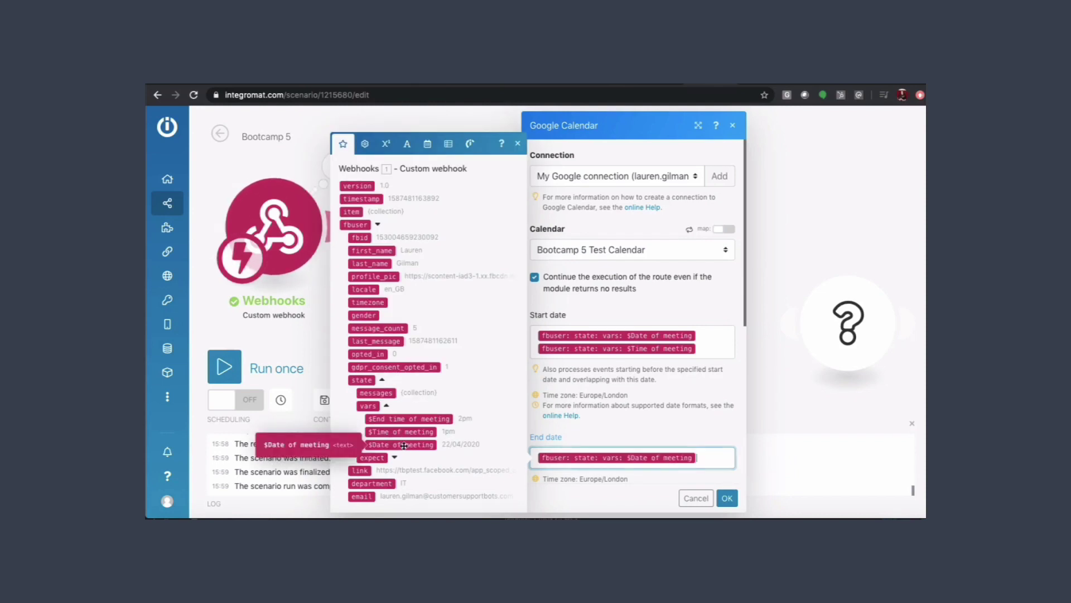
click(406, 418)
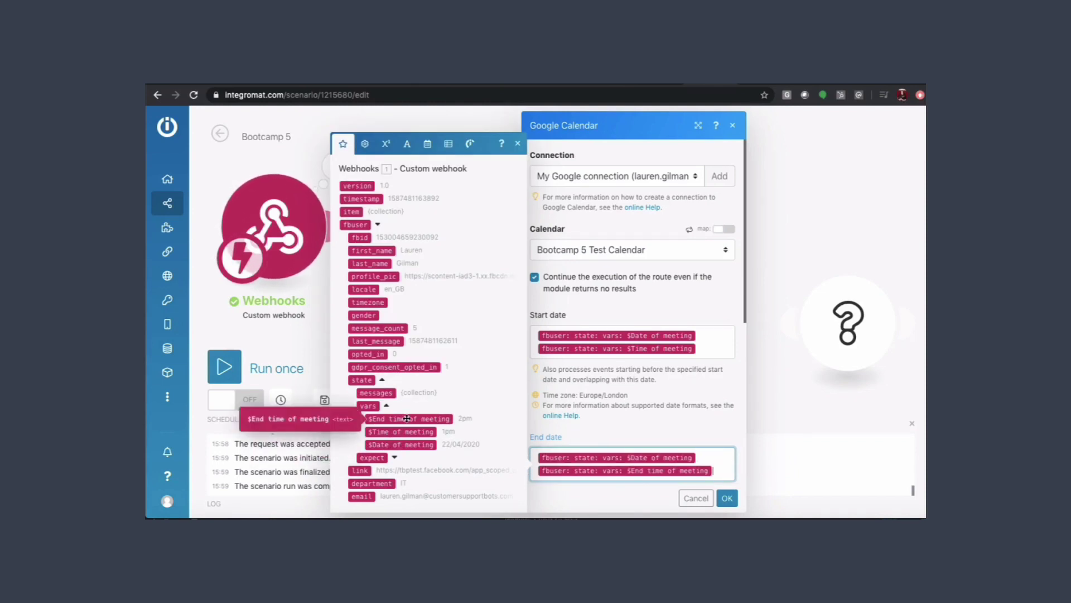
click(727, 498)
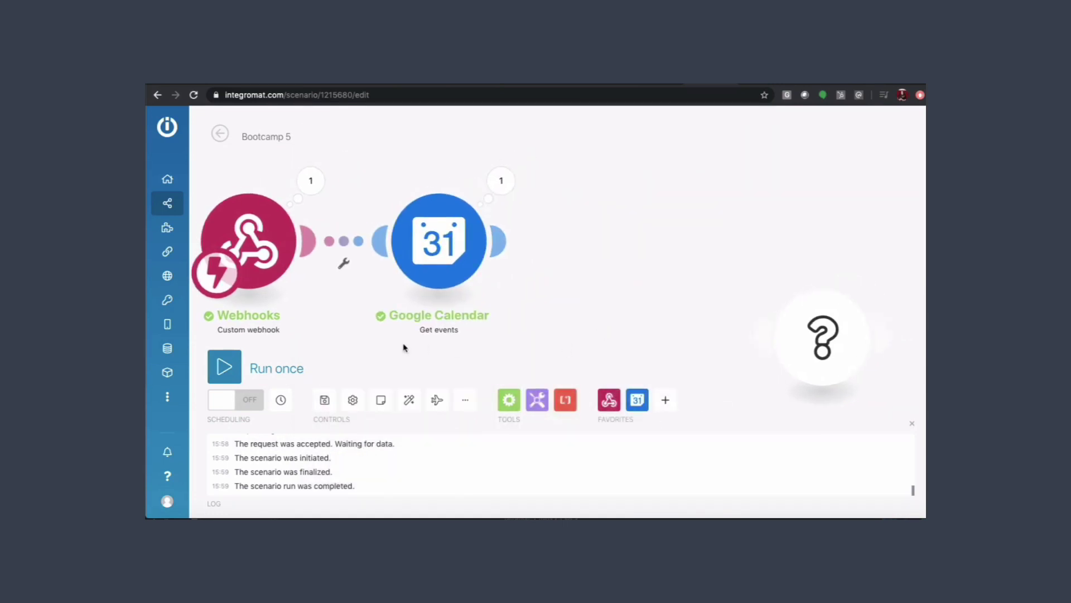
Add a Router after the Get events module and give it two routes
click(502, 239)
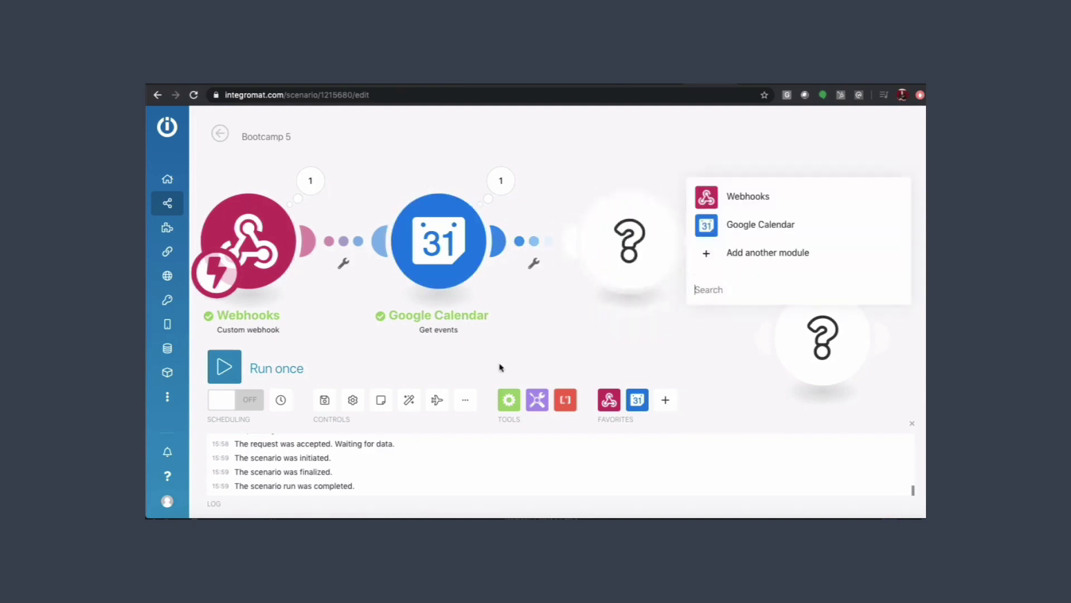
click(507, 400)
click(512, 298)
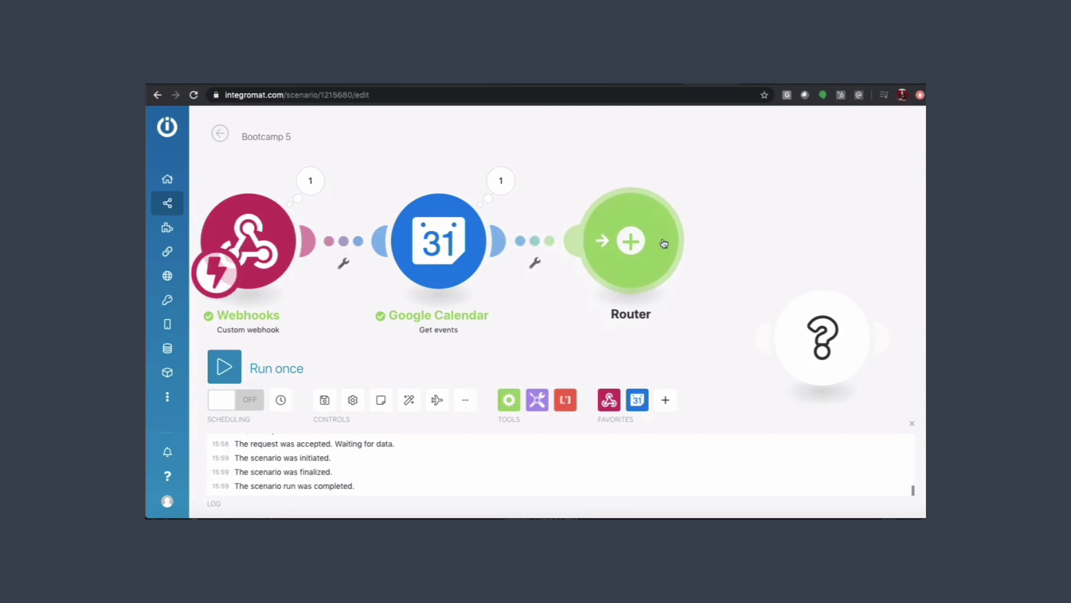
drag(762, 211, 623, 249)
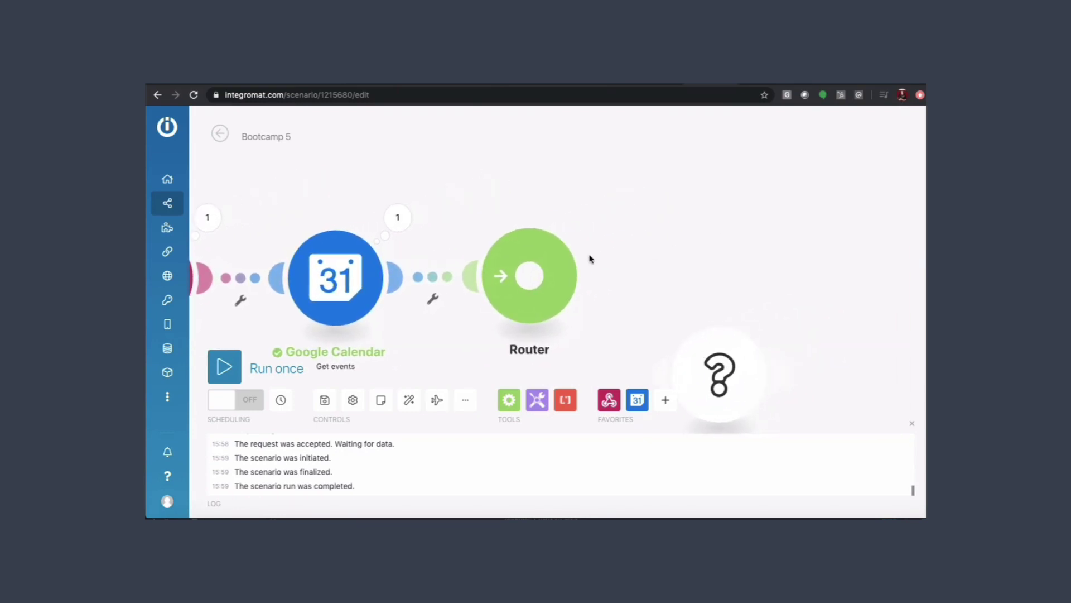
click(530, 277)
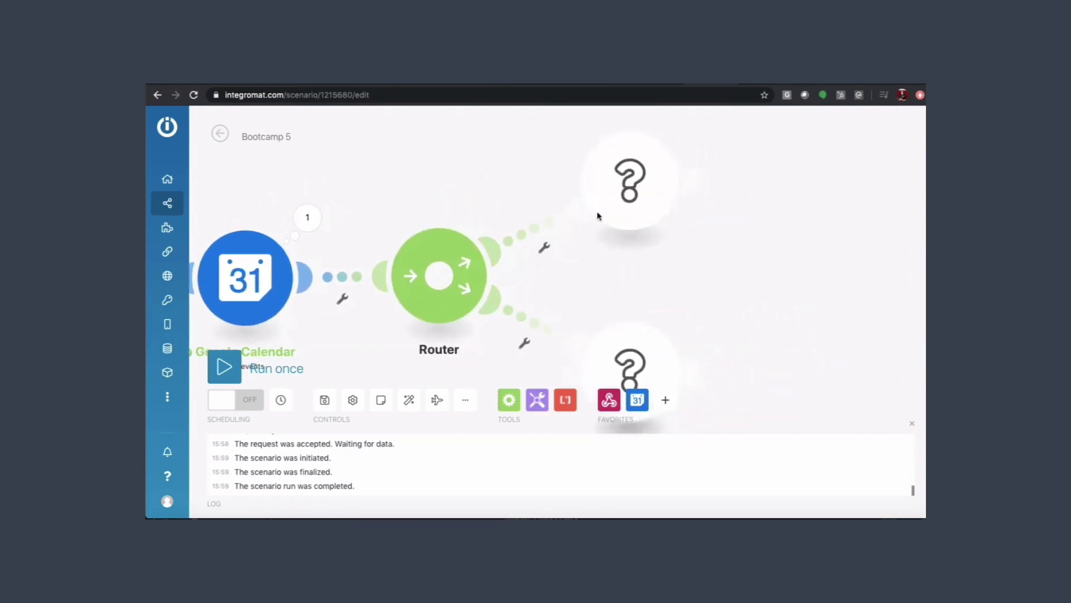
Add a Google Calendar "Create an event" module to the router's upper route, using the Bootcamp 5 Test Calendar
click(628, 181)
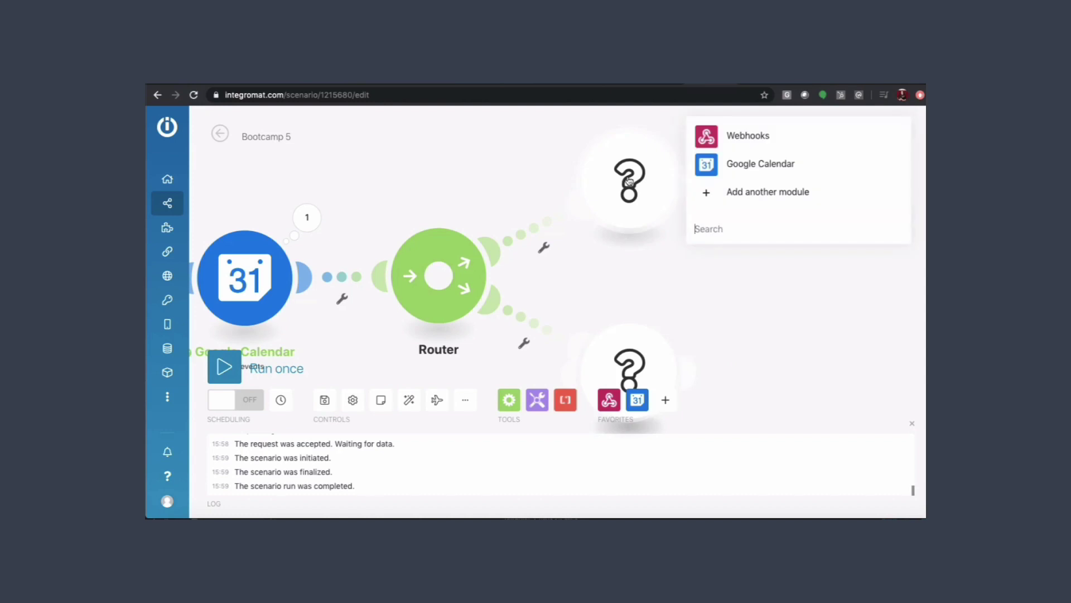
click(737, 166)
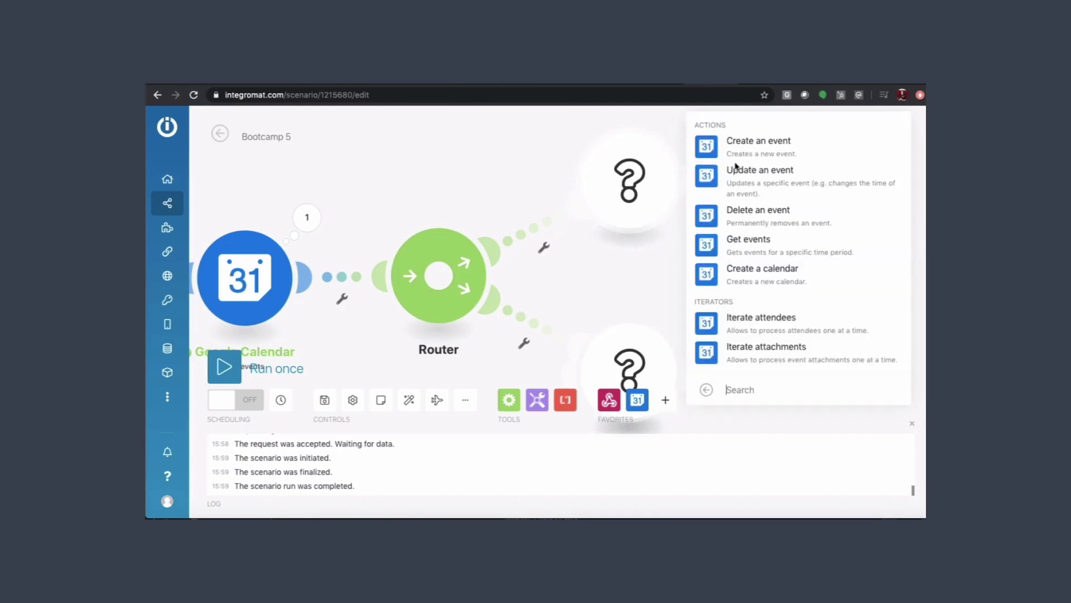
click(738, 149)
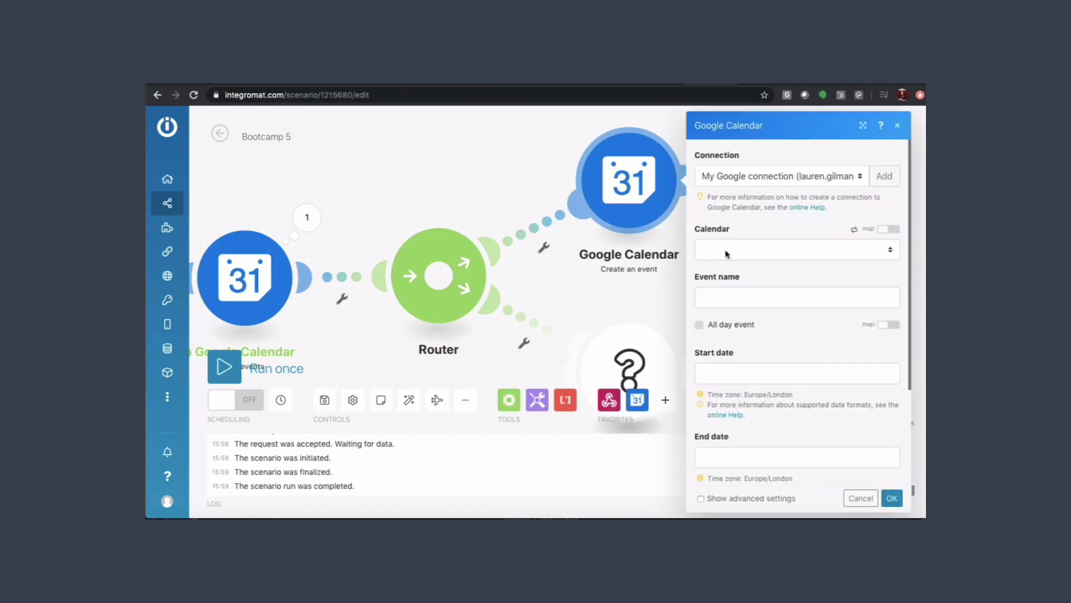
click(728, 255)
click(728, 260)
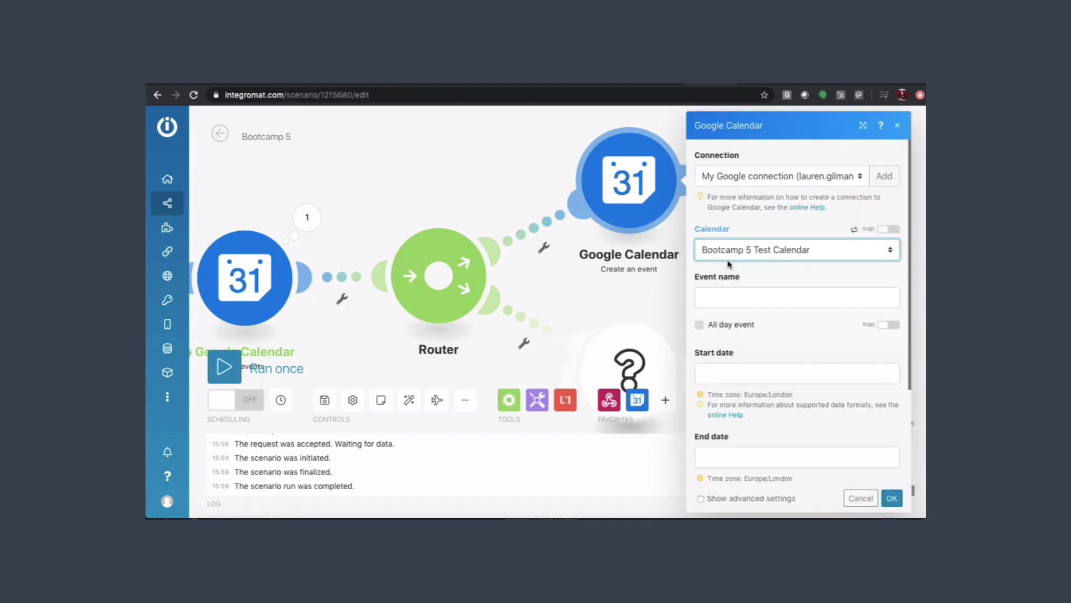
Map the new event's name to the webhook's first_name and last_name values
click(722, 293)
scroll(609, 372, down, 5)
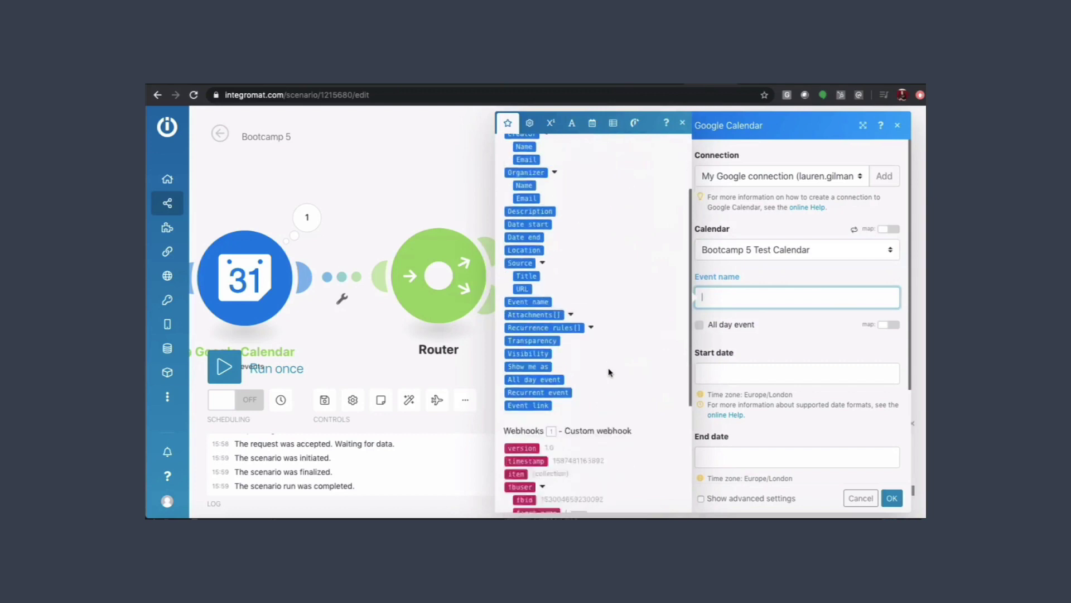
click(536, 328)
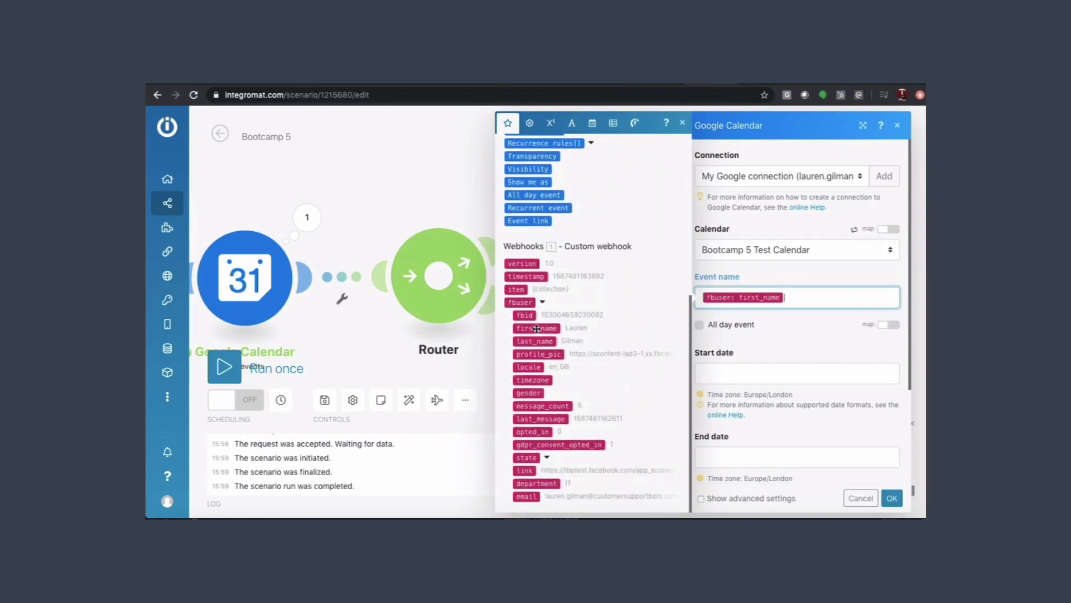
click(534, 340)
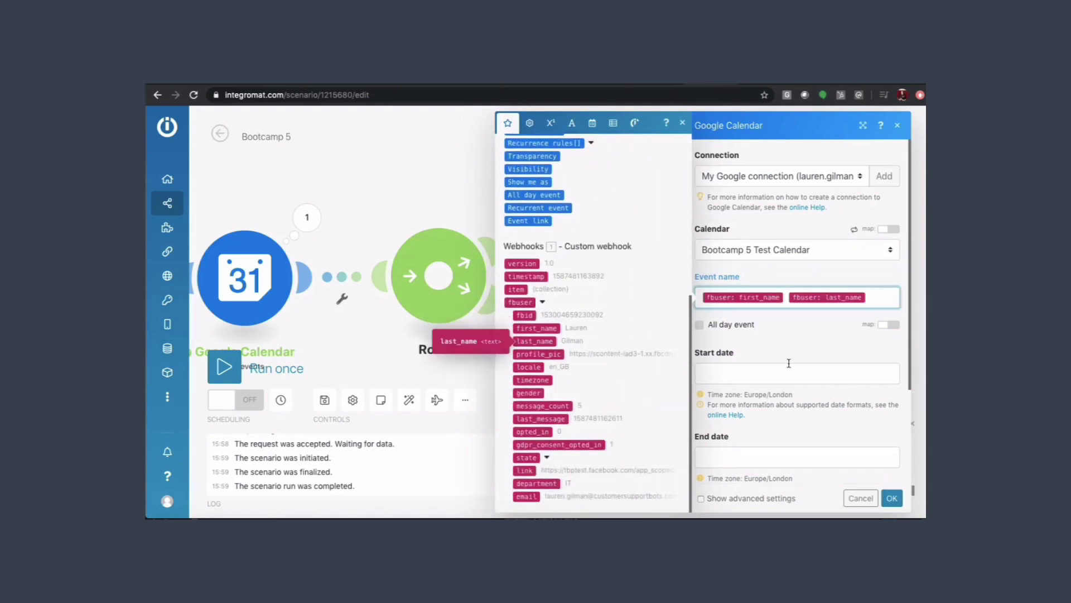
Set the new event's start date to the webhook variables $Date of meeting and $Time of meeting
click(753, 372)
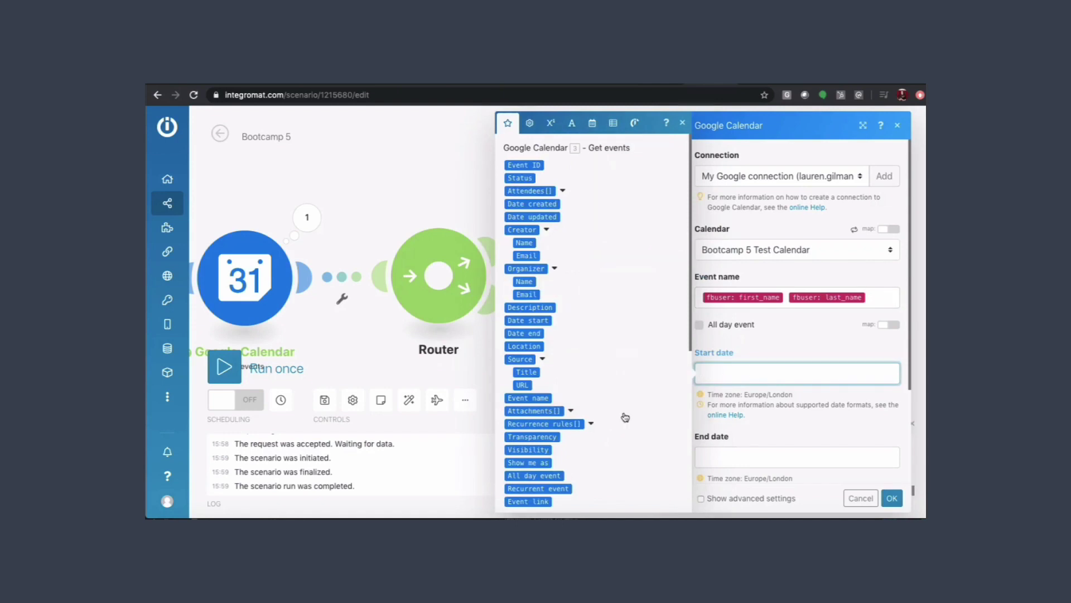
scroll(624, 416, down, 5)
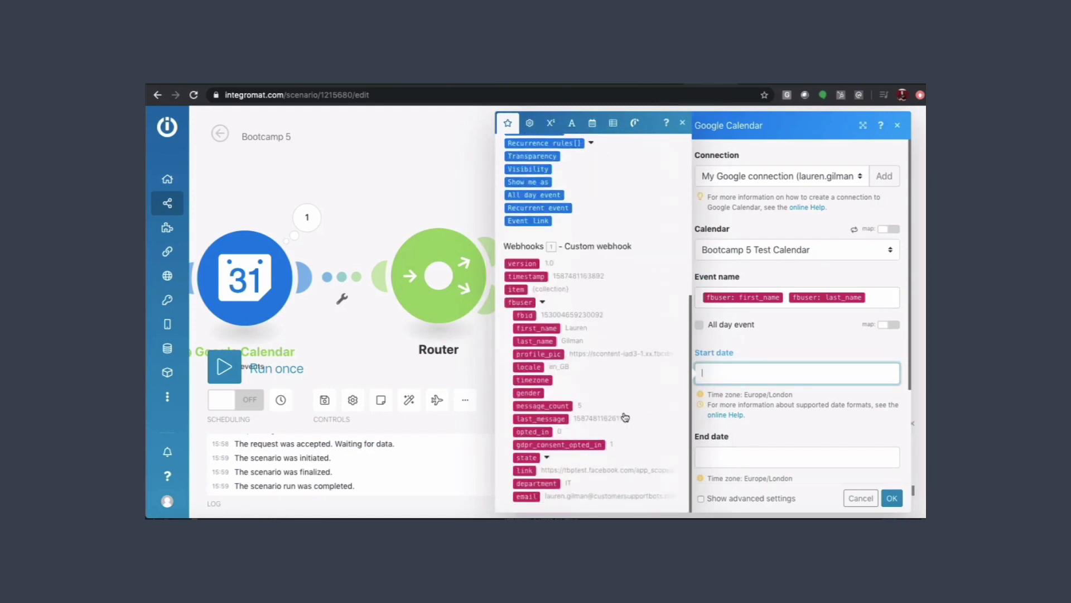
click(546, 459)
click(550, 483)
scroll(611, 486, down, 1)
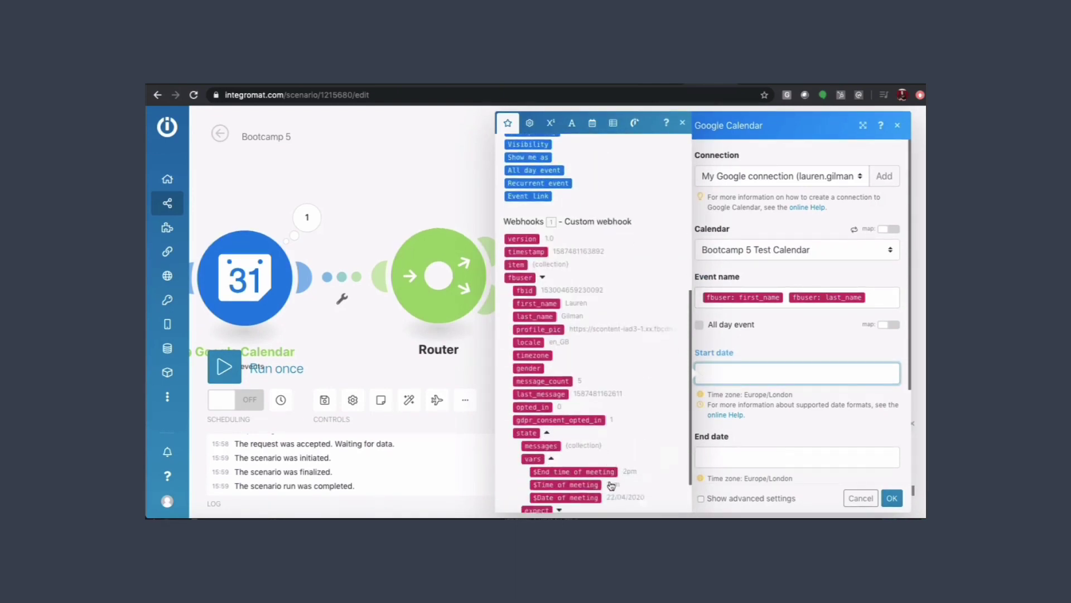
scroll(612, 485, down, 2)
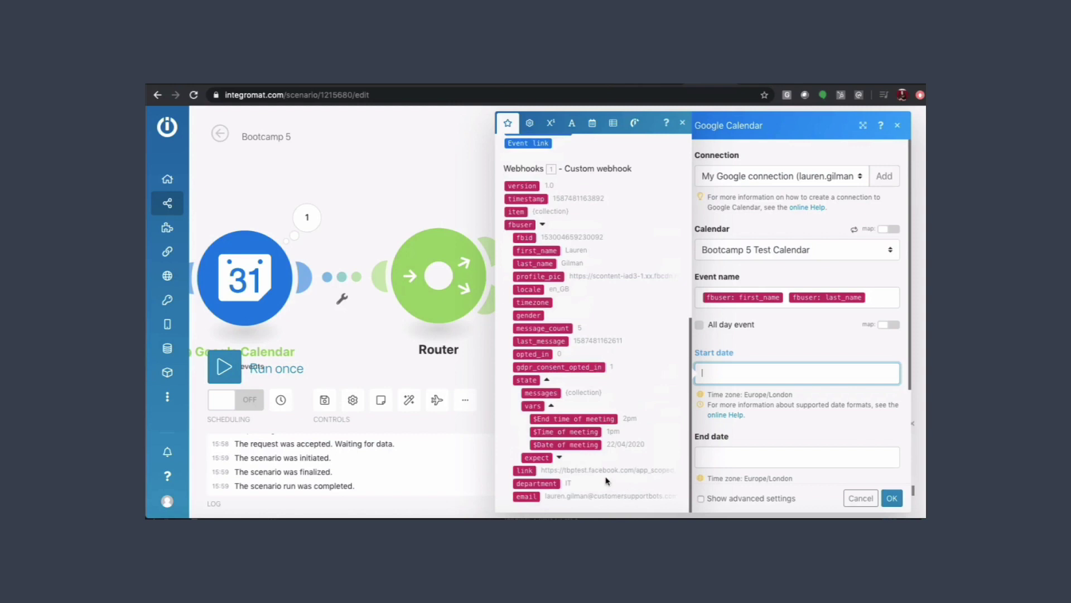
click(558, 444)
click(560, 432)
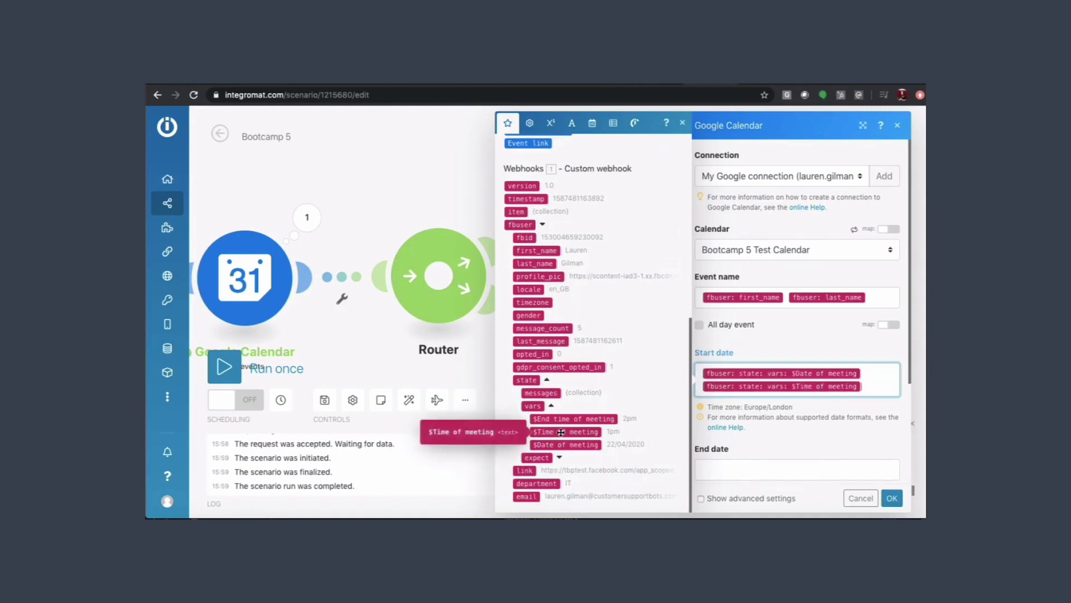
Set the new event's end date to $Date of meeting and $End time of meeting, and confirm the module settings
click(747, 472)
scroll(628, 431, down, 5)
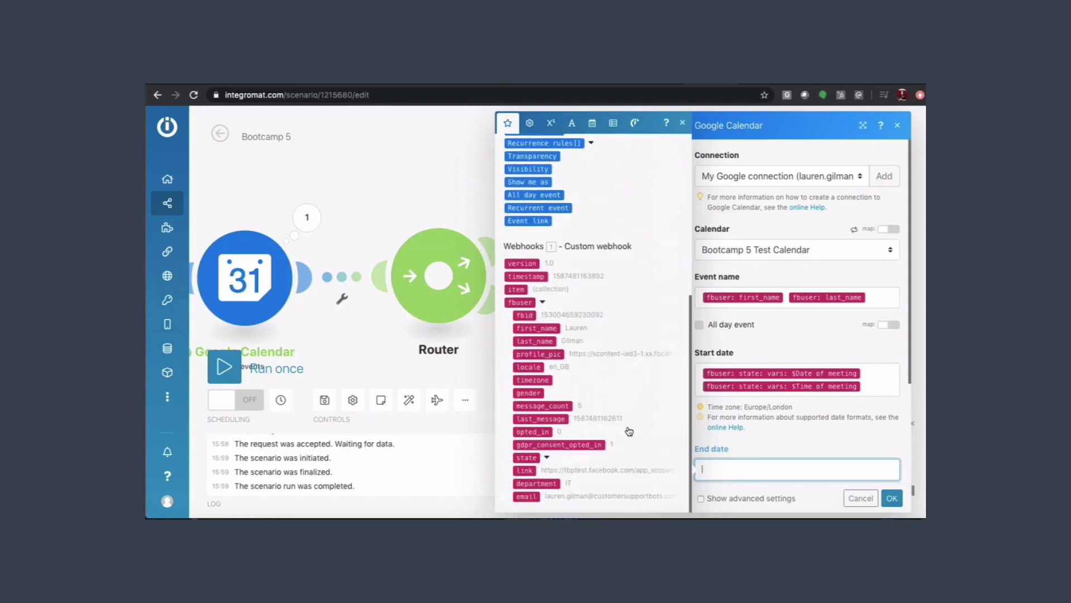
click(548, 458)
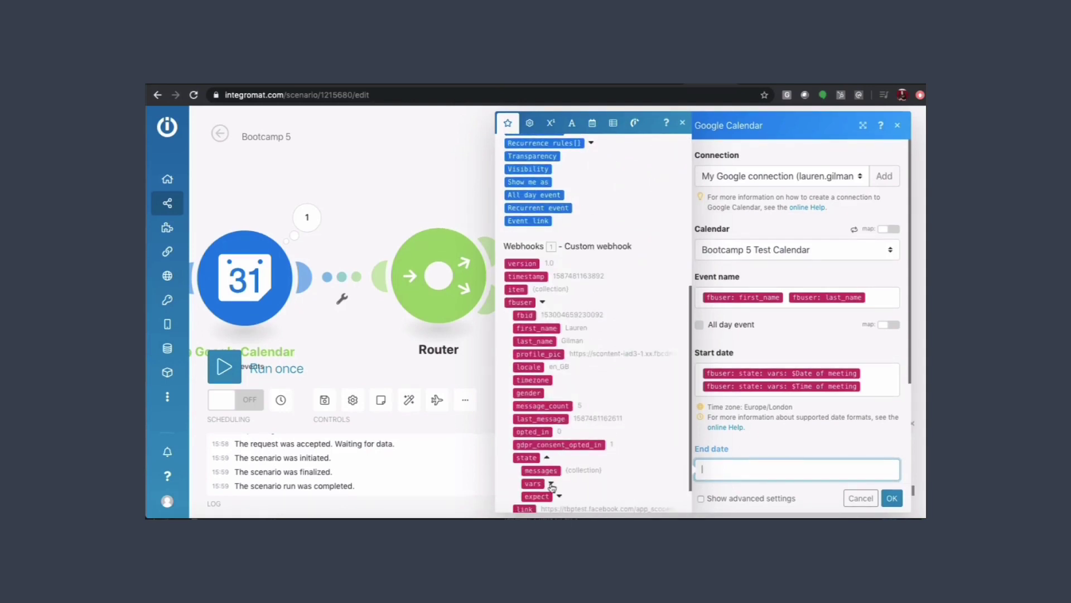
click(551, 484)
scroll(581, 479, down, 3)
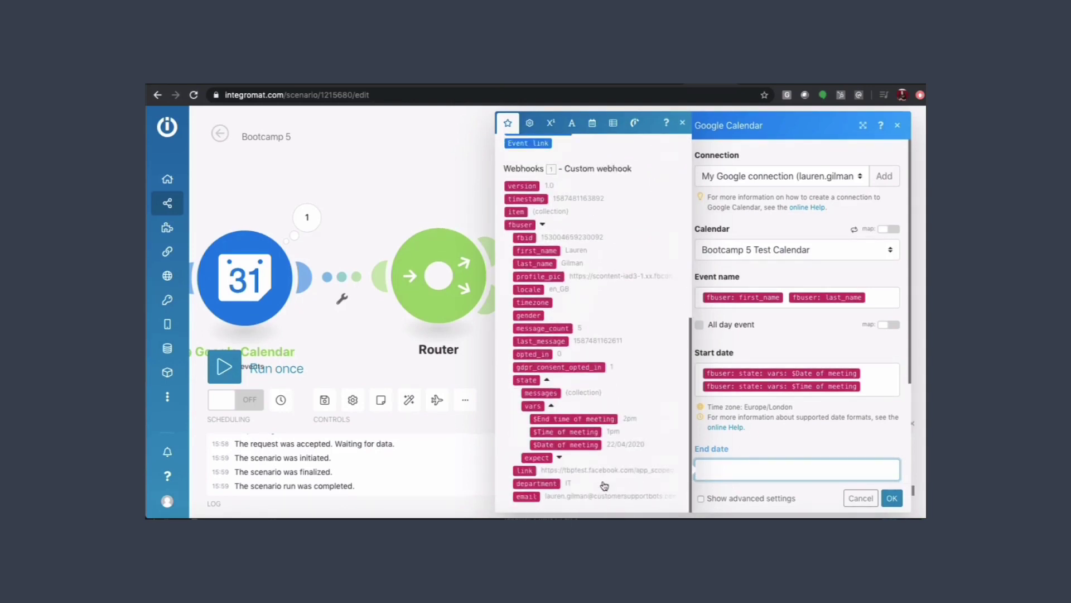
click(559, 444)
click(564, 418)
scroll(802, 416, down, 3)
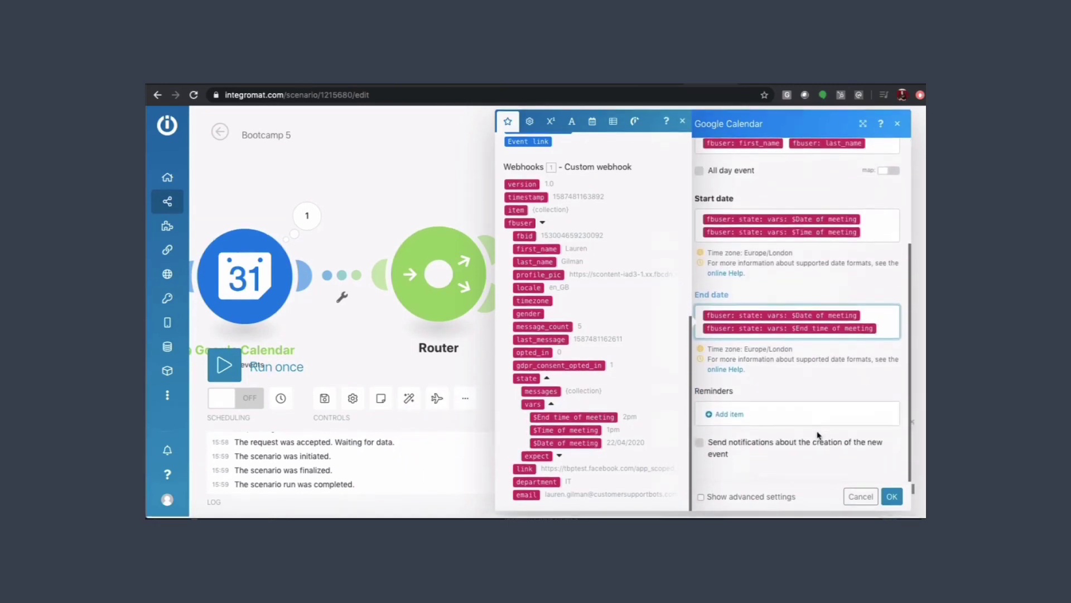
click(892, 498)
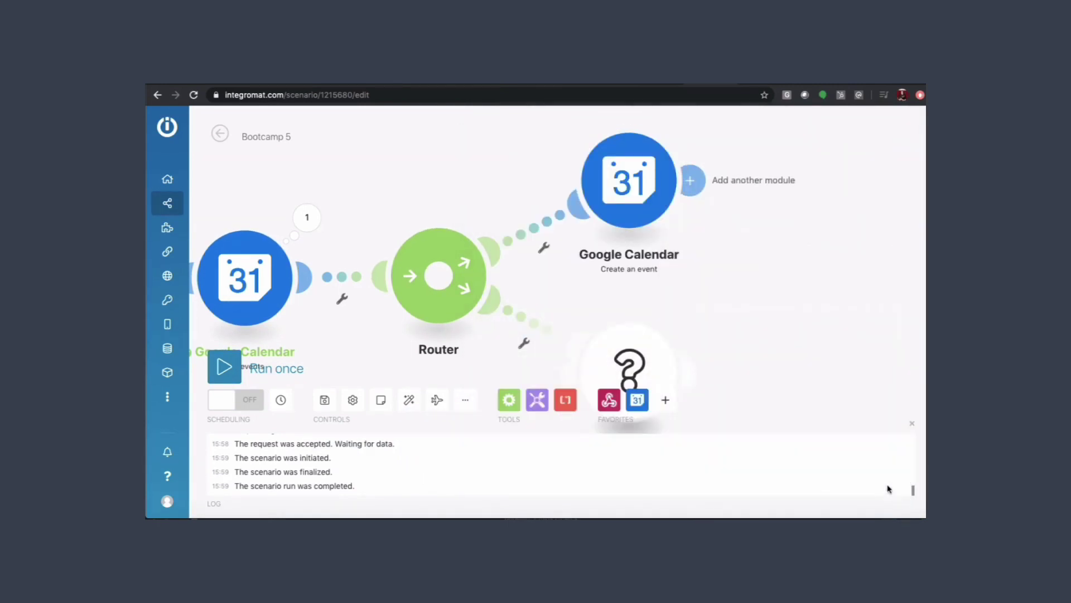
drag(761, 292, 897, 282)
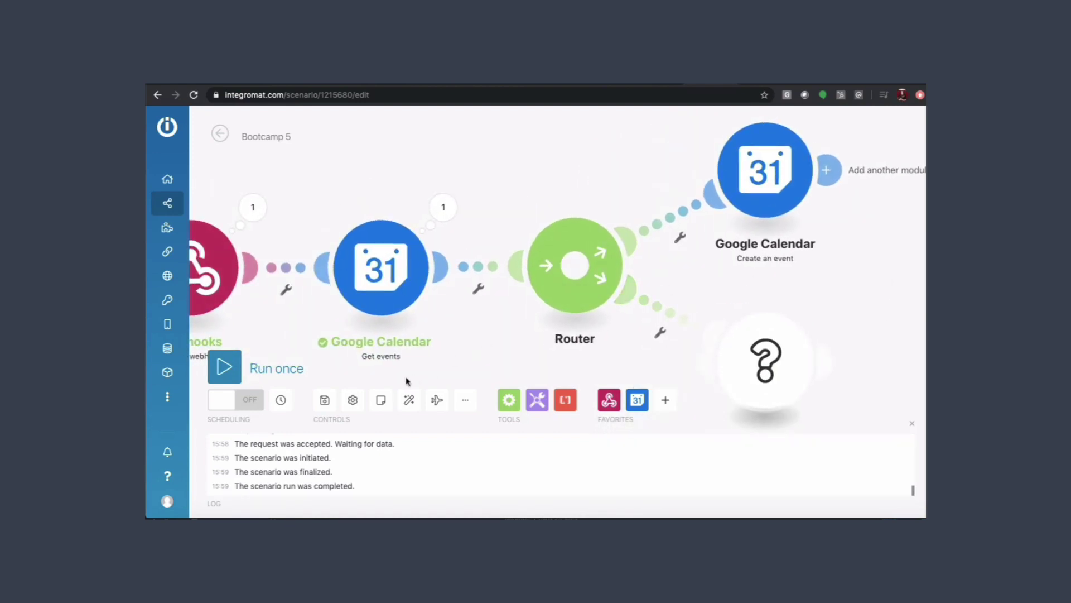
Run the scenario once and trigger it by sending the "Searching" message as a test from The Bot Platform
click(225, 368)
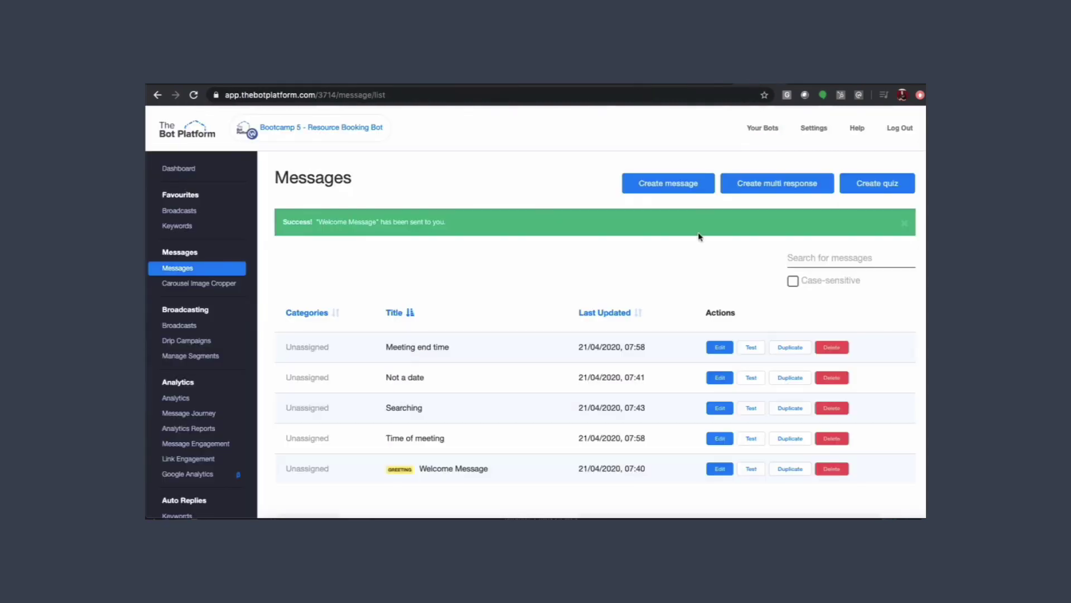
click(752, 408)
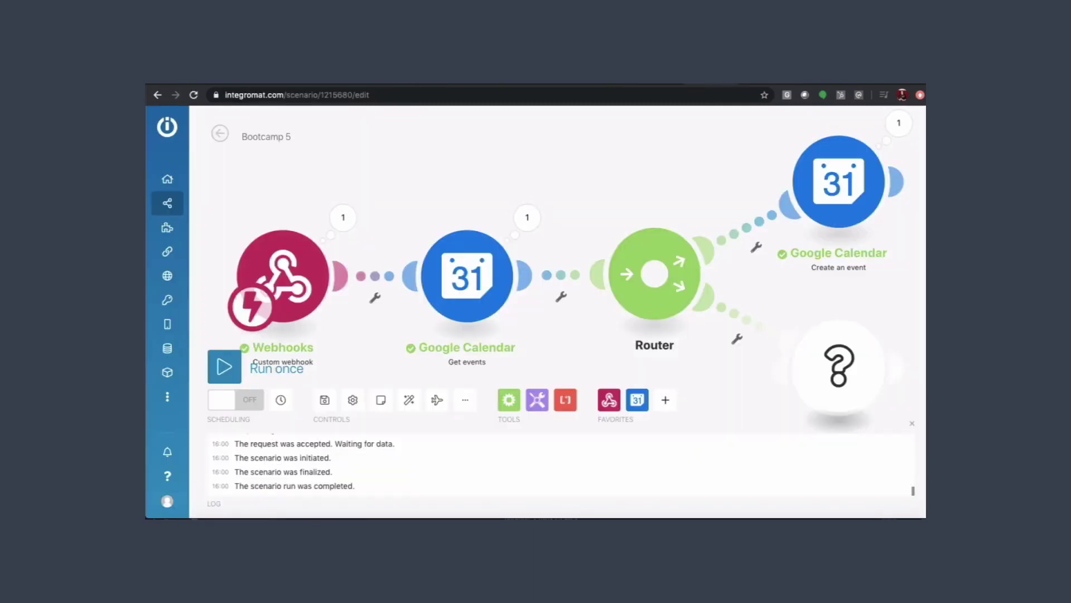
Inspect the "Create an event" module's run output and check the new booking in Google Calendar's week view
drag(717, 163, 558, 254)
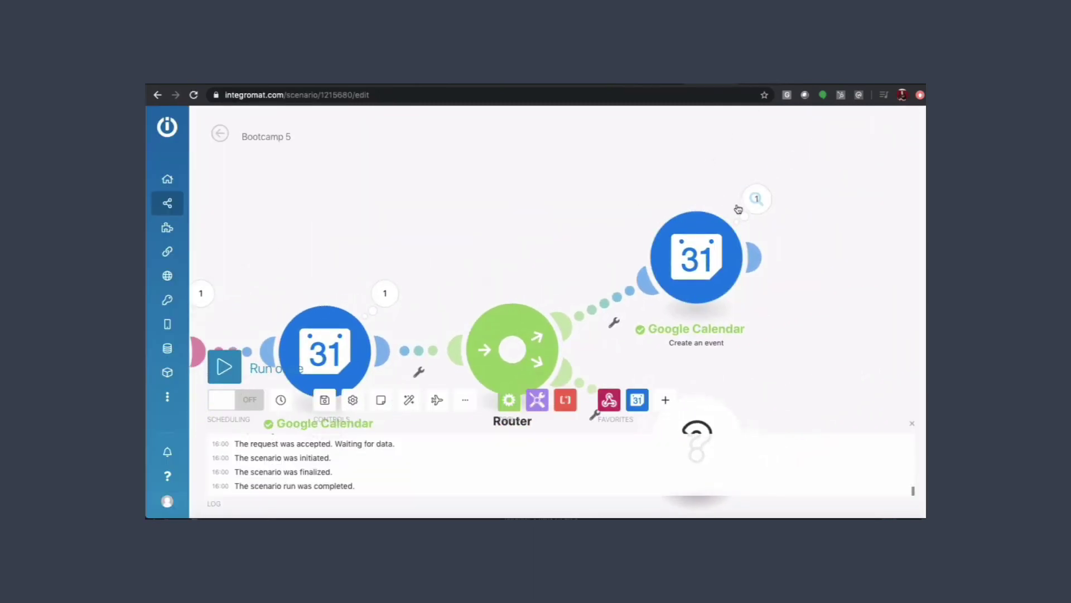
click(758, 199)
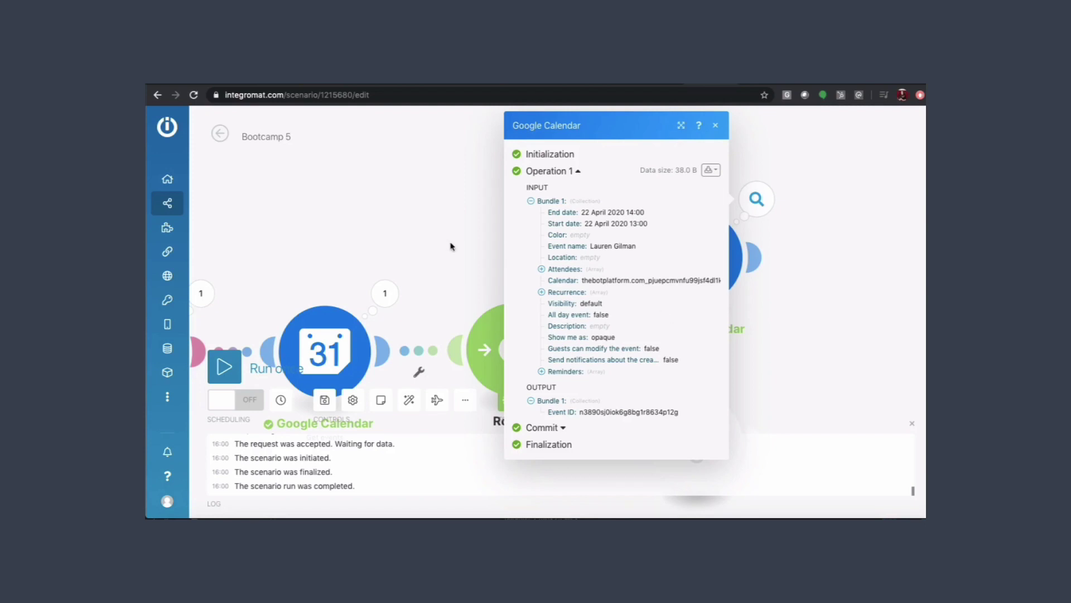
key(ctrl+Tab)
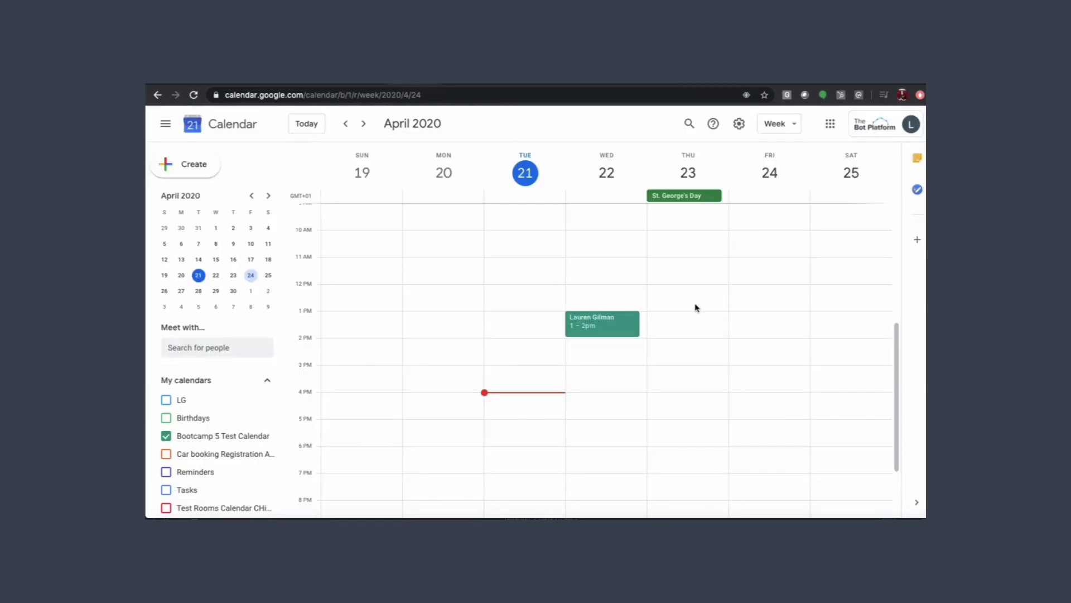
key(ctrl+Tab)
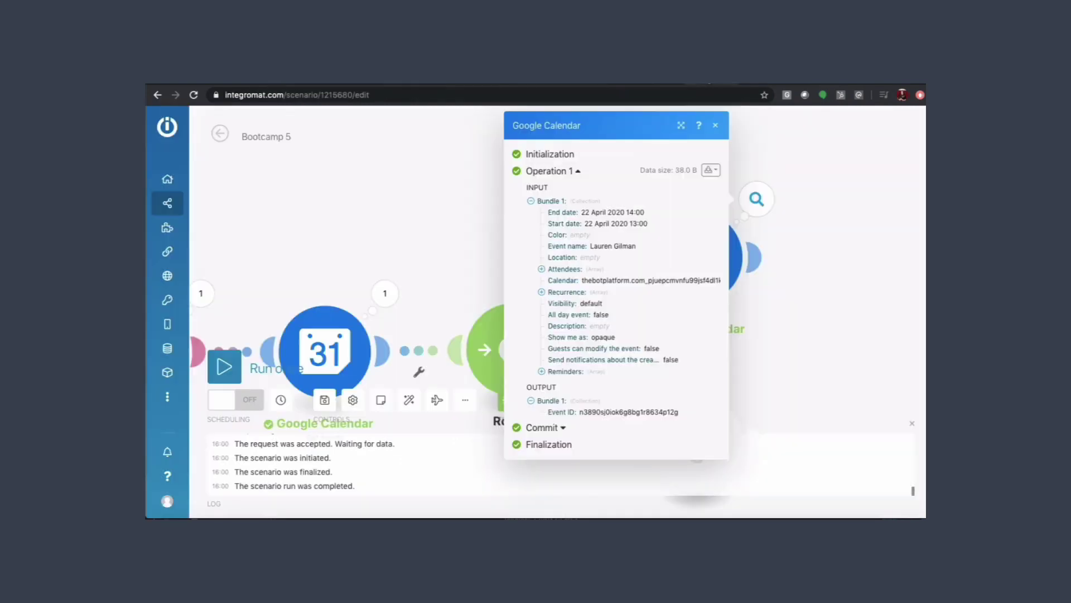
click(716, 130)
Add a Webhooks "Webhook response" module after the Google Calendar "Create an event" module
drag(825, 294, 761, 298)
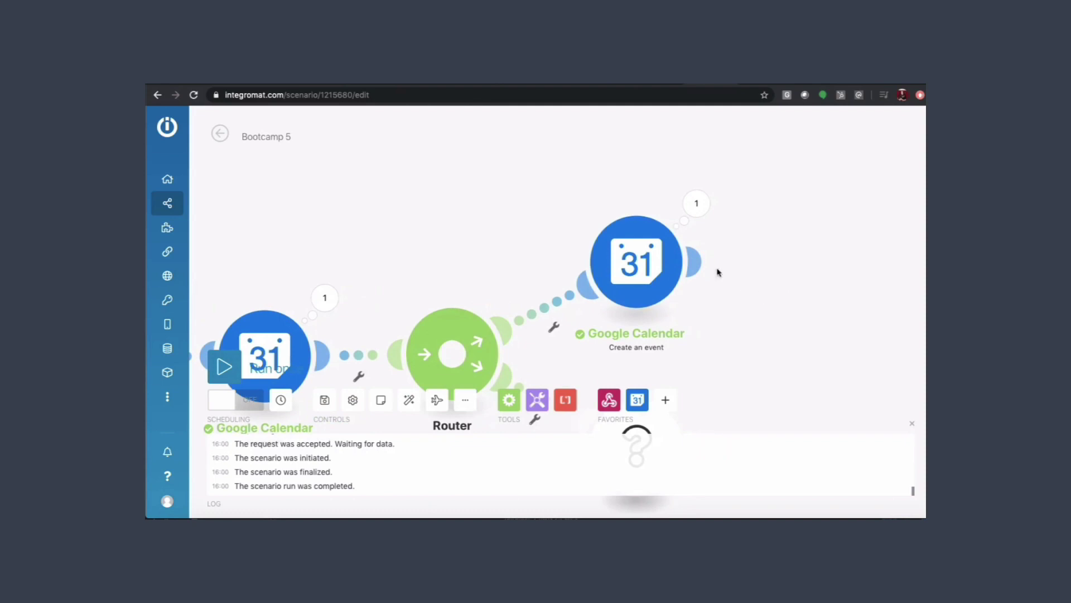
click(697, 262)
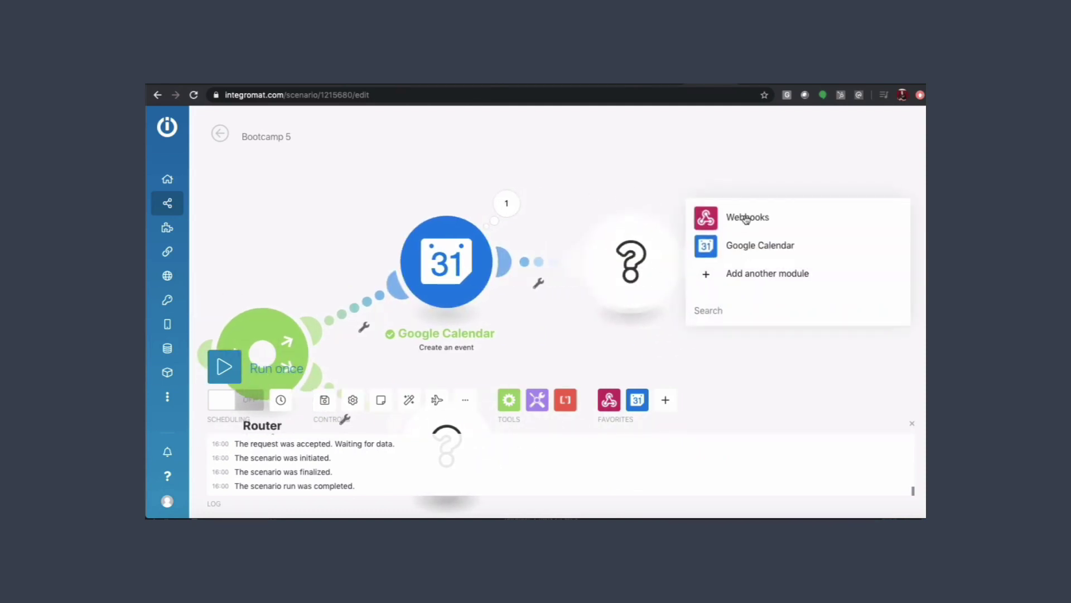
click(746, 219)
click(755, 254)
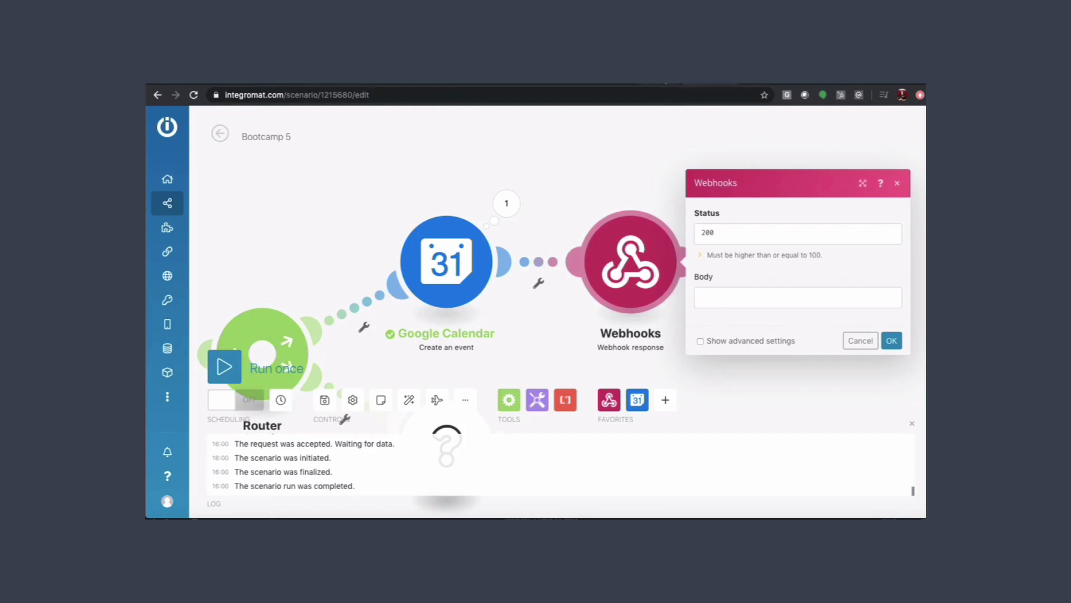
Copy the "Simple text" example response JSON from the GitHub page into the webhook response's body
click(720, 83)
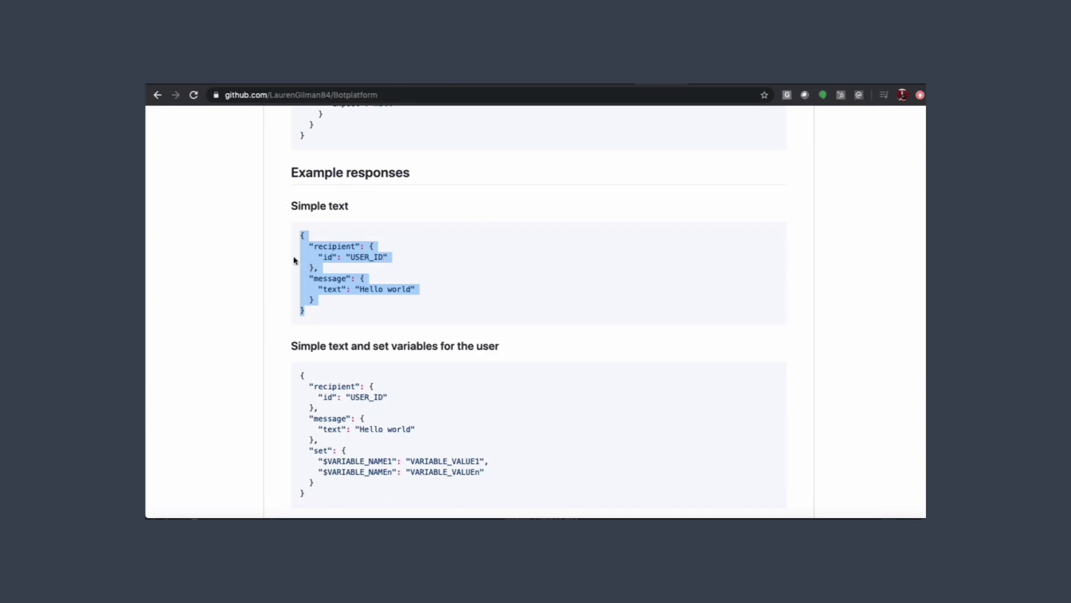
click(712, 84)
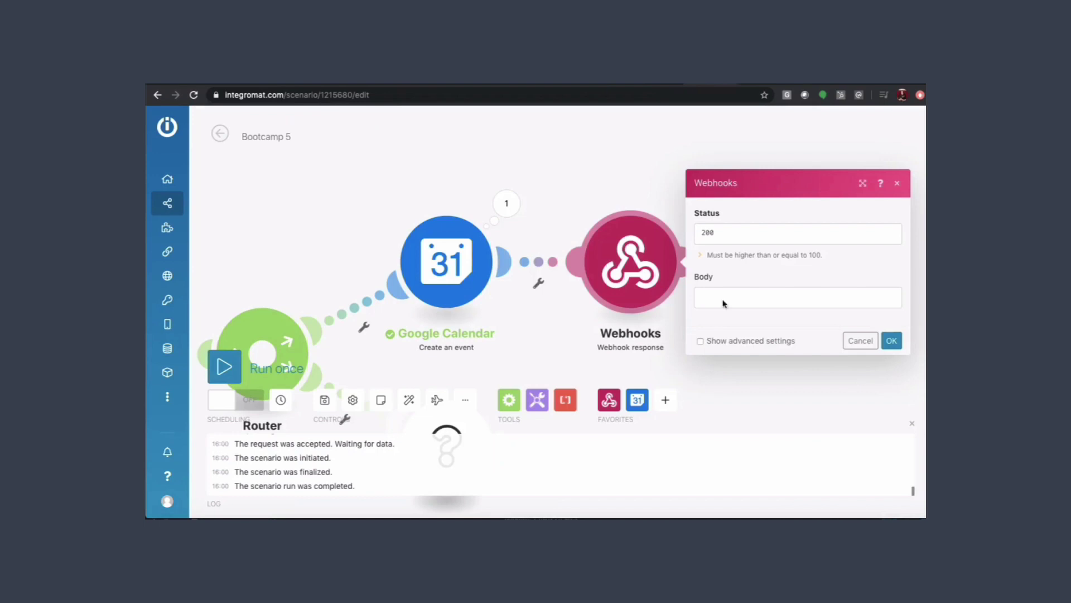
click(715, 298)
text({   "recipient": {     "id": "USER_ID"   },   "message": {     "text": "Hello world"   } })
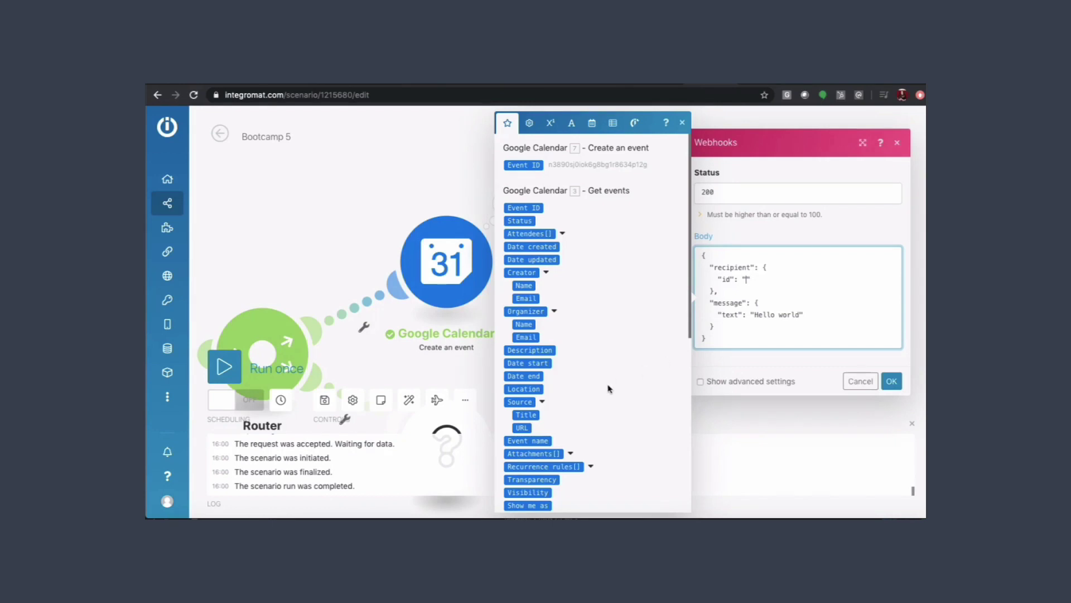
Set the response's recipient id to the webhook's fbid and its text to "Thank you, your room booking has been confirmed", and confirm the module
scroll(609, 389, down, 6)
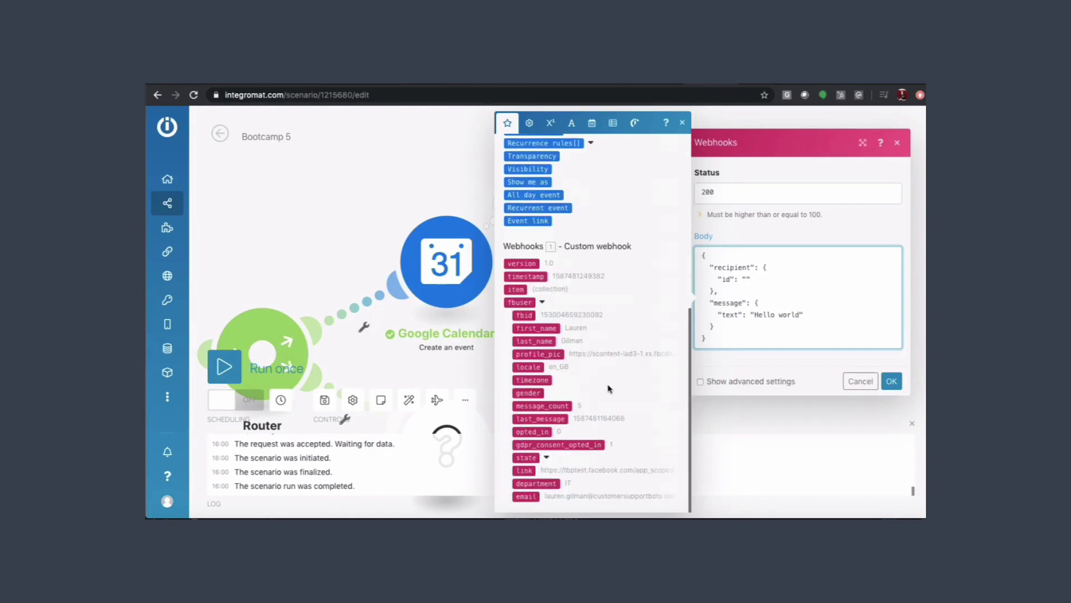
click(526, 315)
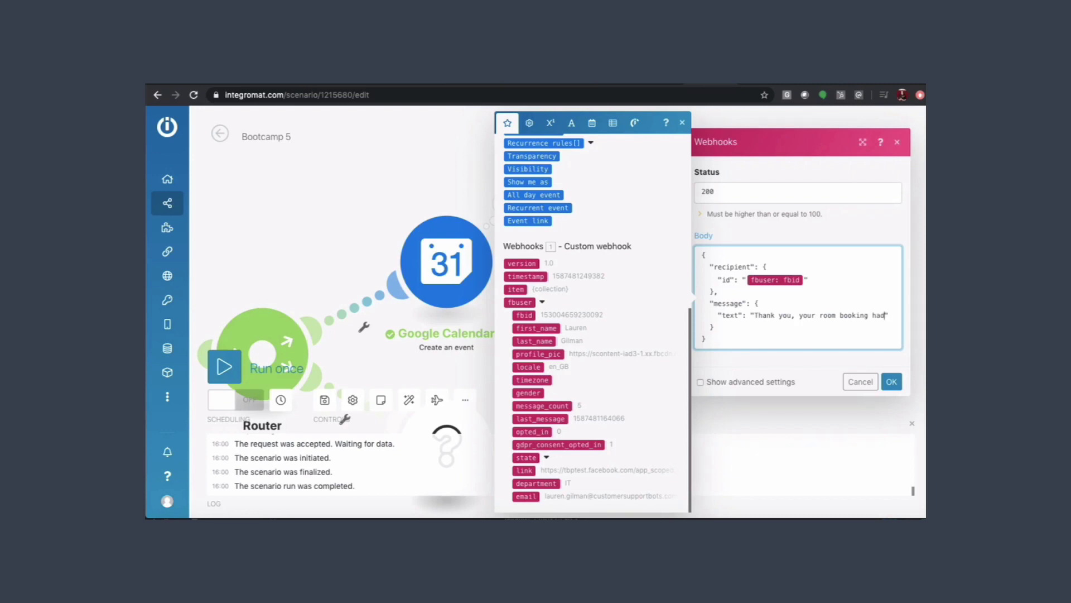
text(been confirme)
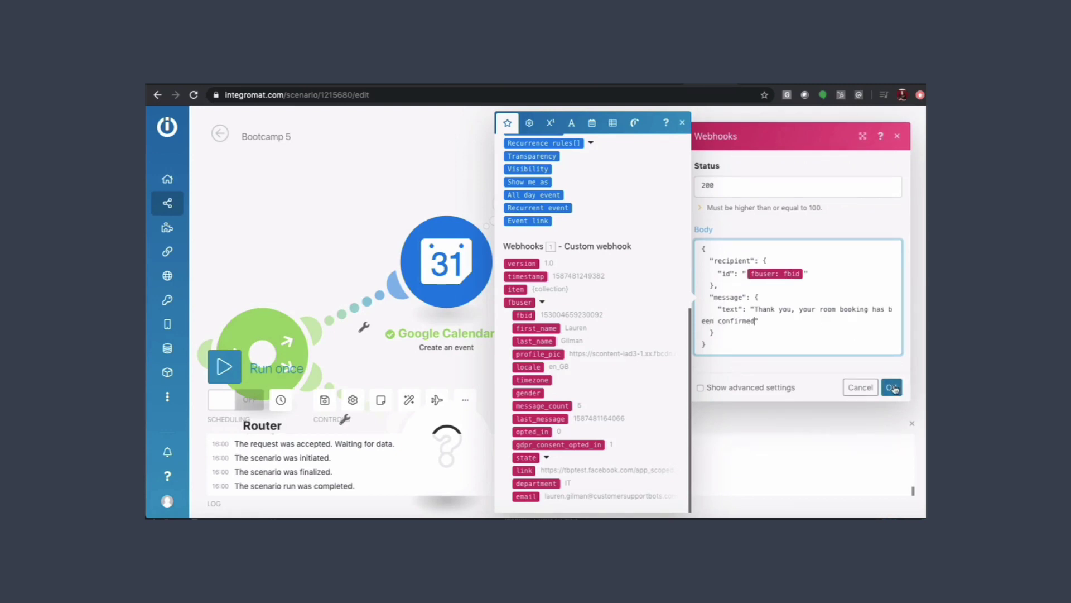
click(891, 387)
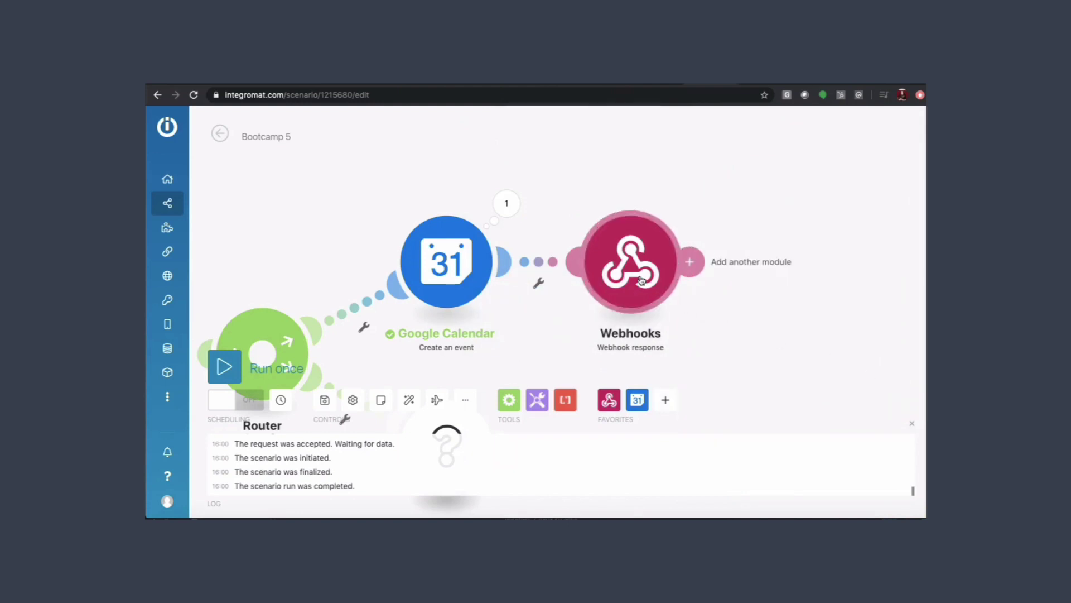
Set up a filter labelled "If not already booked" on the route from the router to "Create an event"
drag(569, 325, 774, 243)
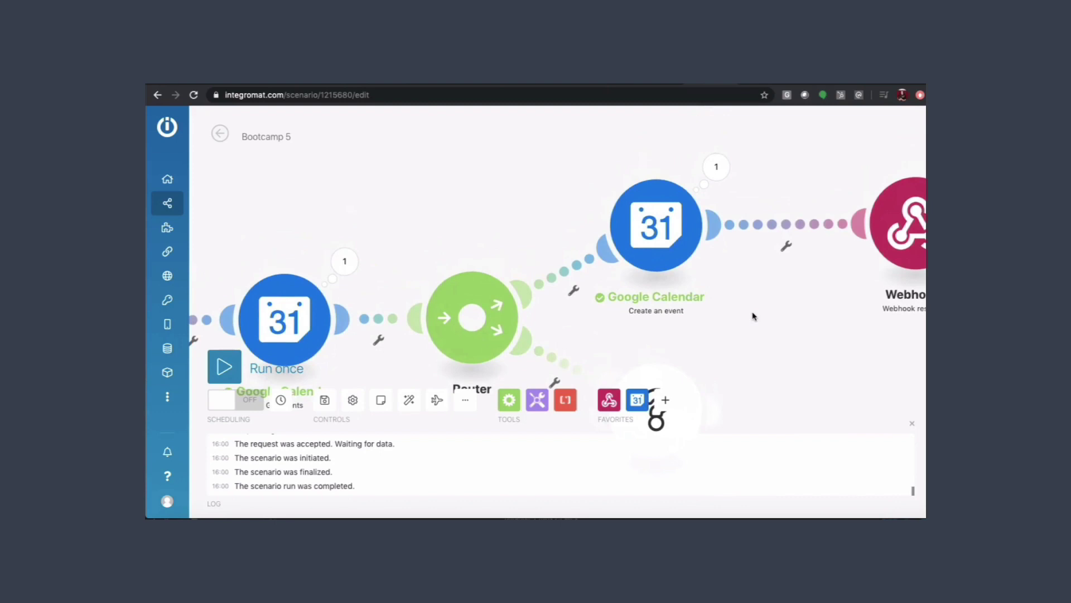
drag(753, 313, 744, 287)
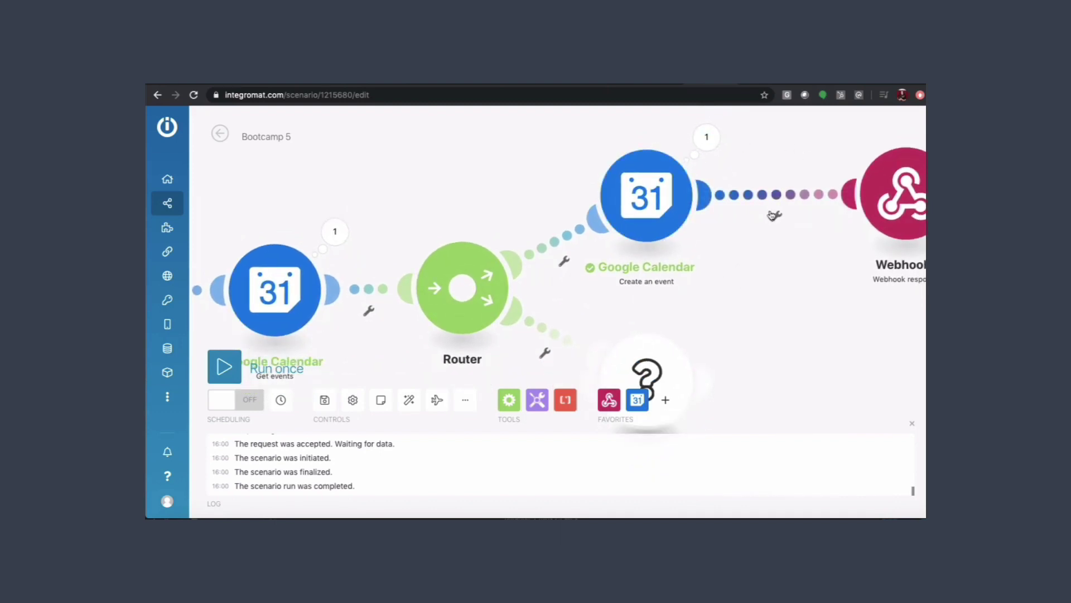
drag(642, 207, 678, 207)
drag(522, 178, 549, 149)
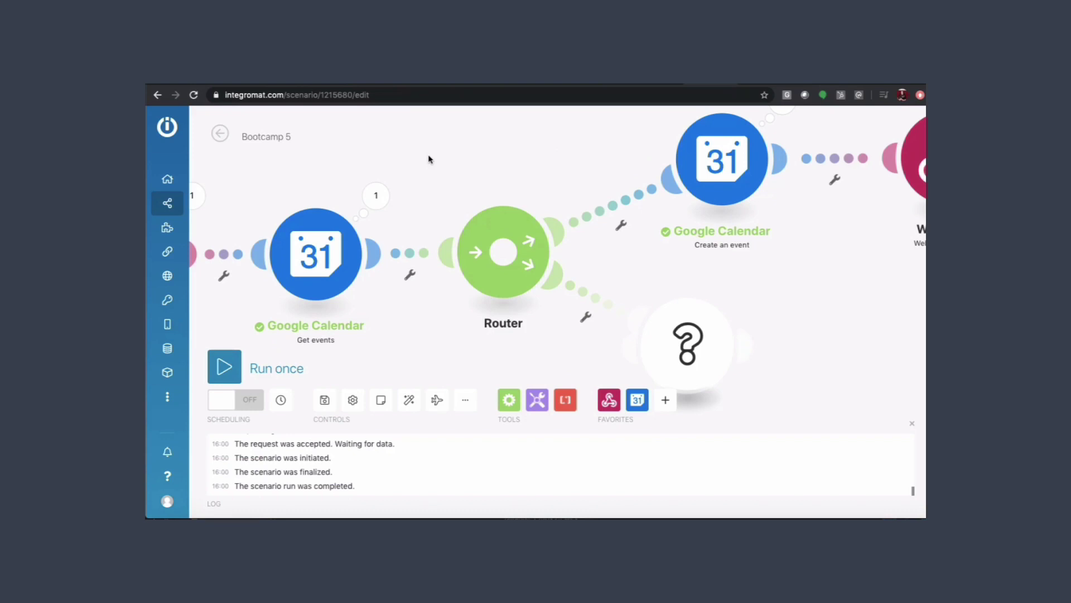
mouse_move(487, 156)
mouse_down()
mouse_move(671, 184)
mouse_move(402, 174)
mouse_move(324, 201)
mouse_move(495, 168)
mouse_up()
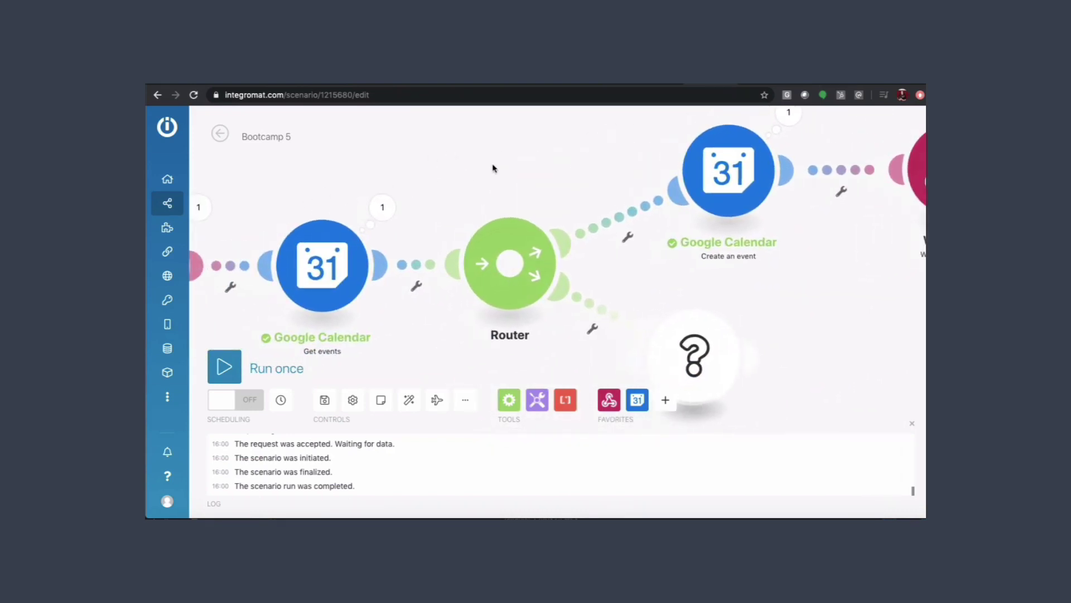
click(618, 222)
click(688, 172)
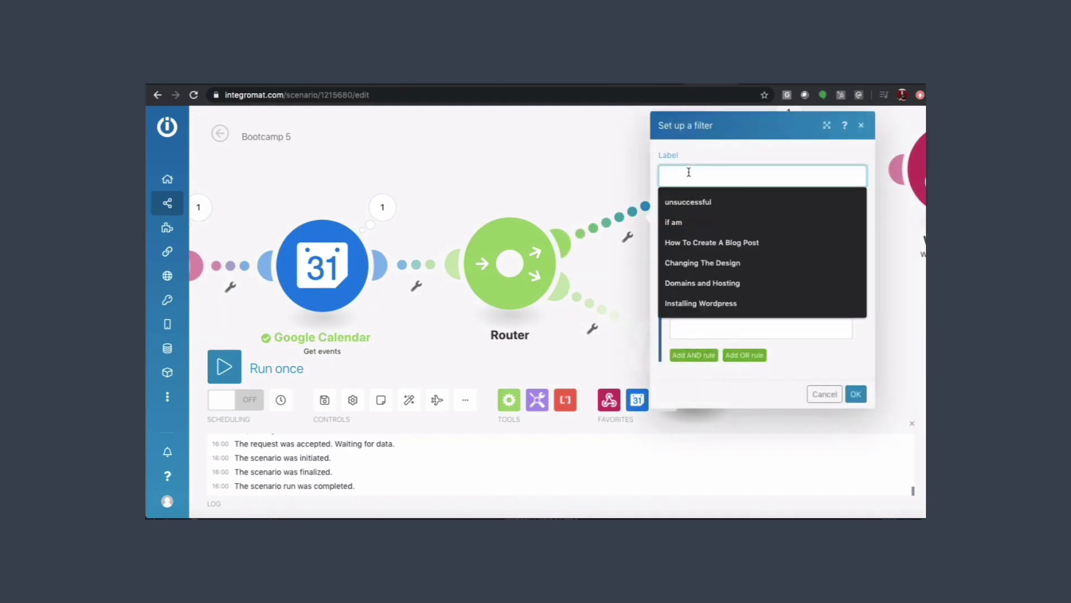
text(If not )
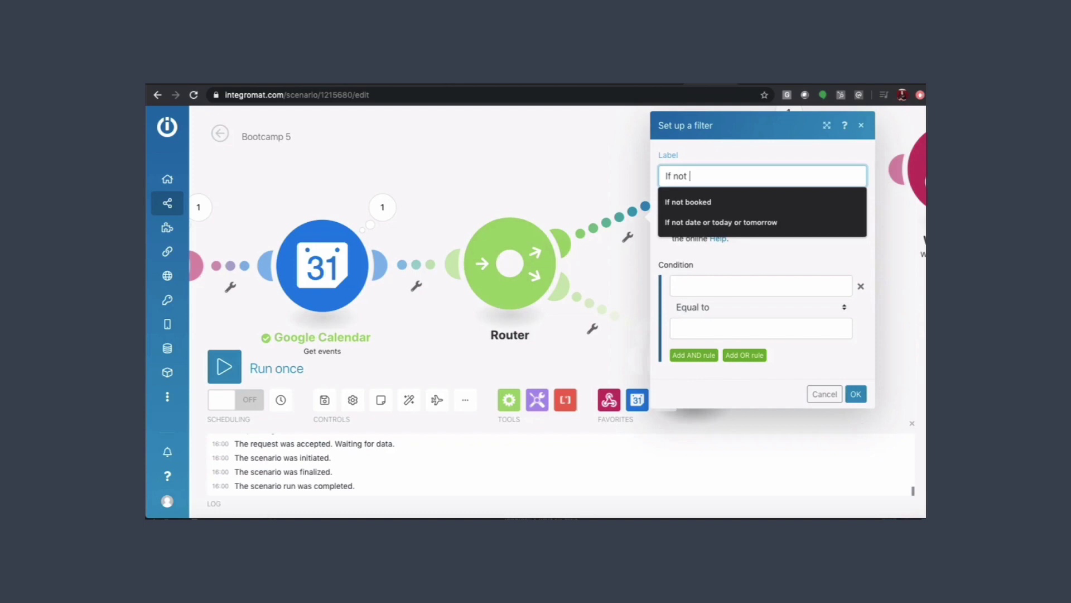
text(already booked)
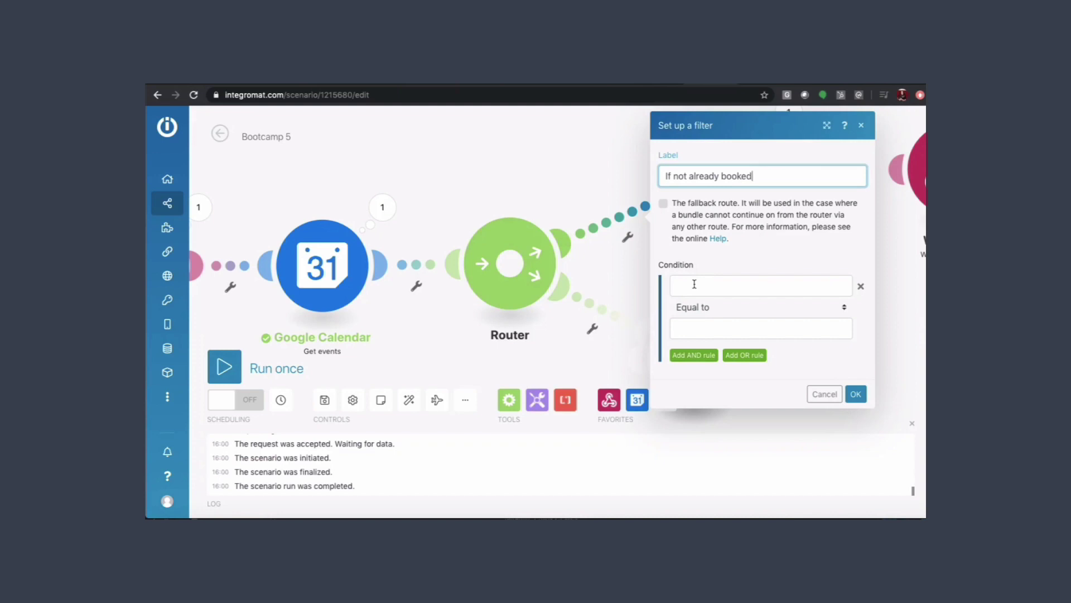
Set the filter's condition to the "Get events" Event ID with the operator "Does not exist", and confirm the filter
click(694, 284)
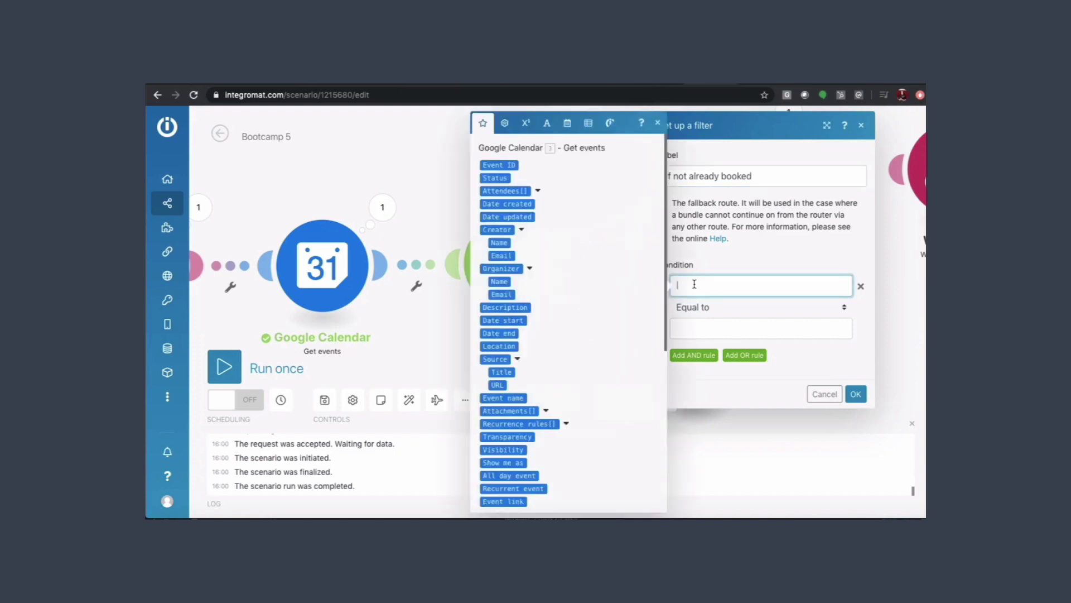
scroll(600, 304, down, 5)
scroll(600, 304, up, 4)
click(499, 165)
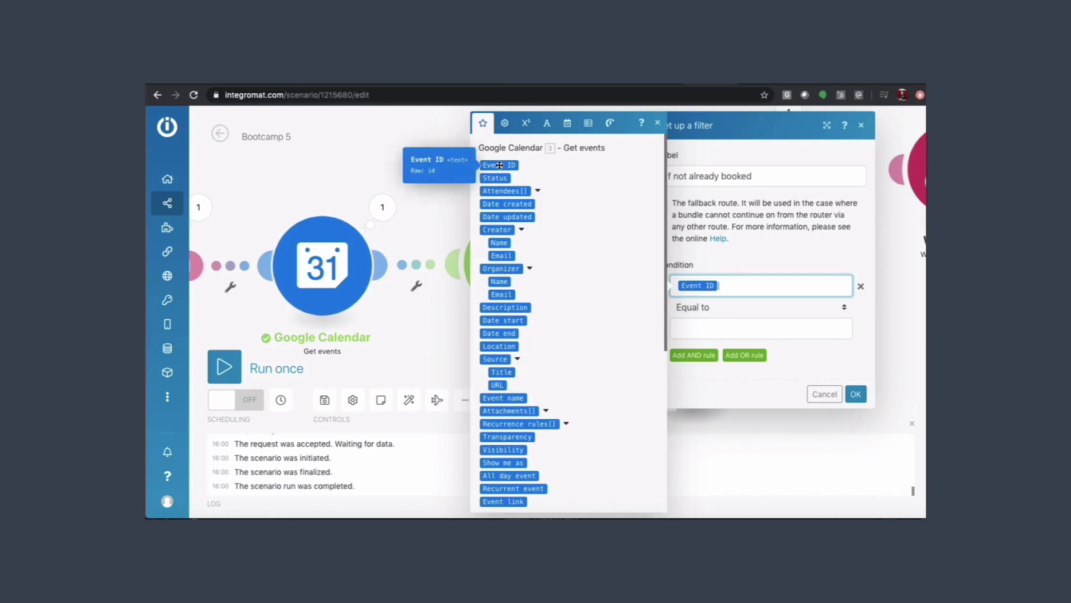
click(690, 308)
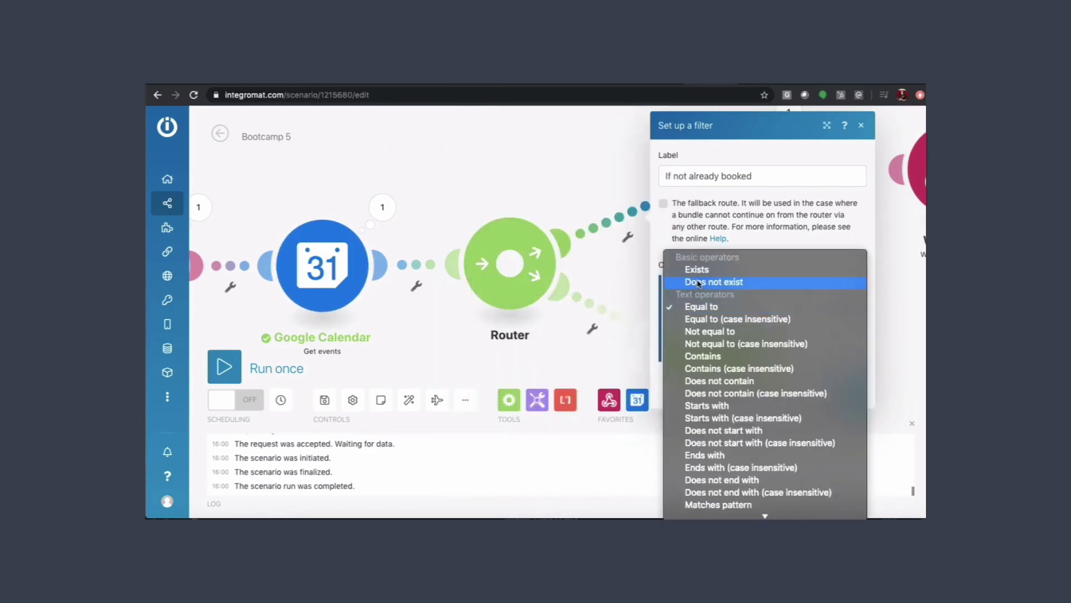
click(698, 283)
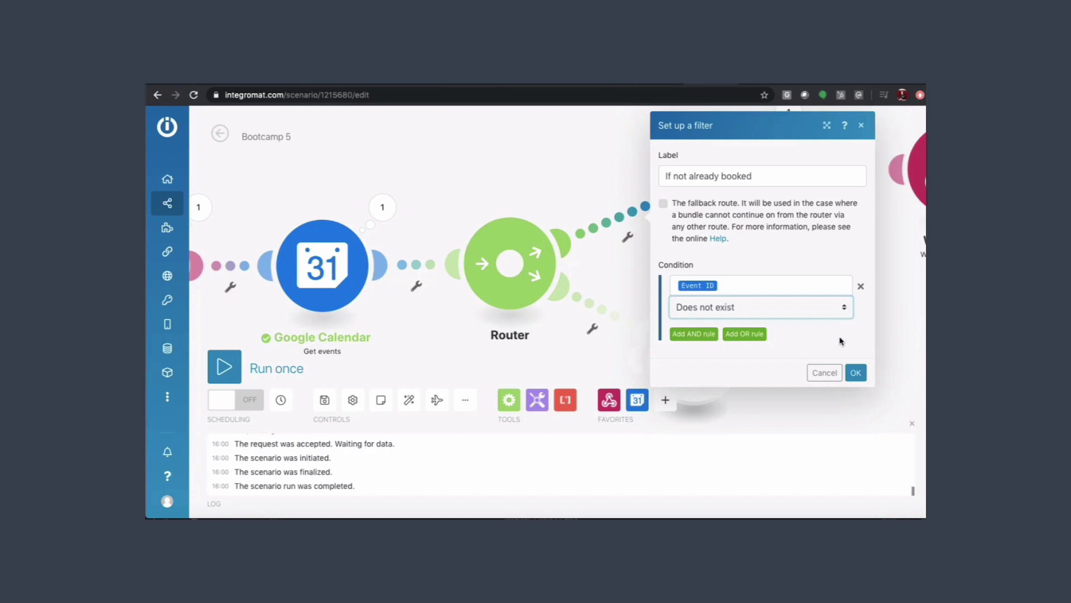
click(858, 373)
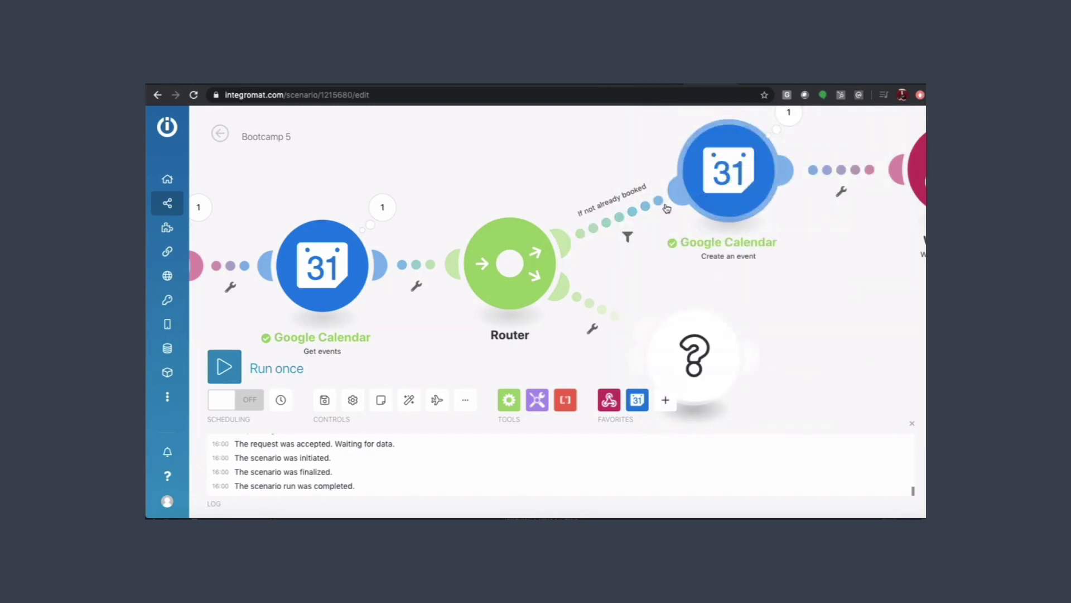
scroll(447, 257, down, 3)
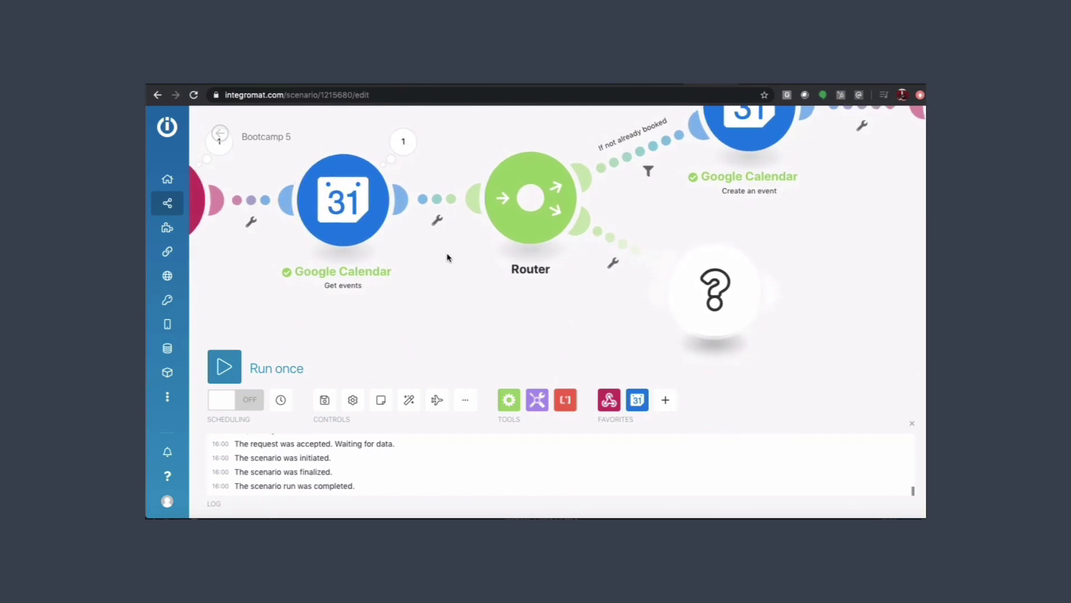
click(772, 295)
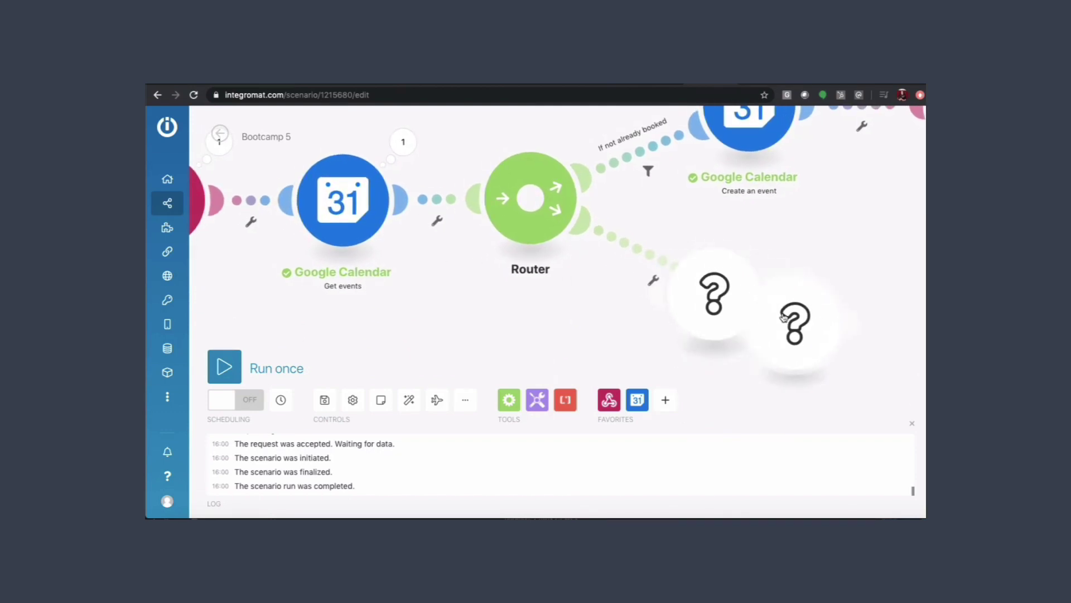
right_click(715, 284)
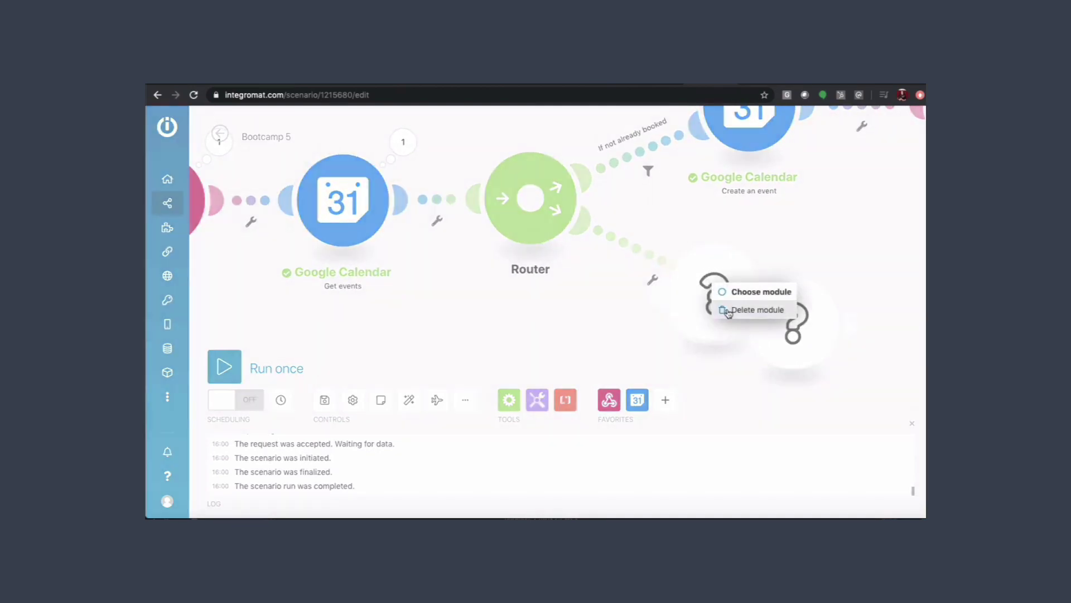
click(728, 311)
Open the filter setup for the router's lower route and label it "If already booked"
click(654, 257)
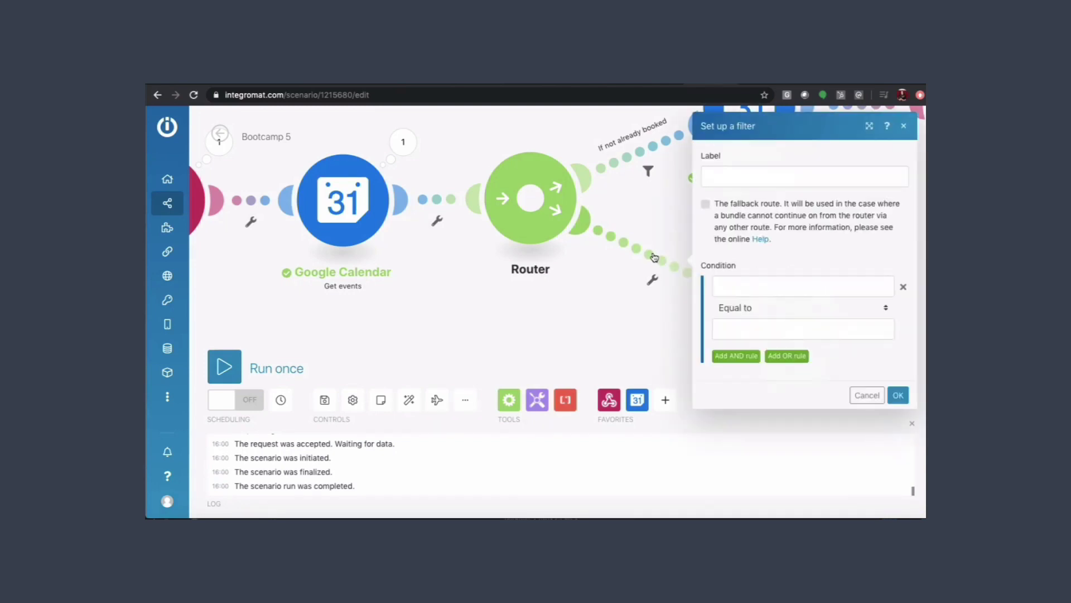
click(722, 175)
text(I)
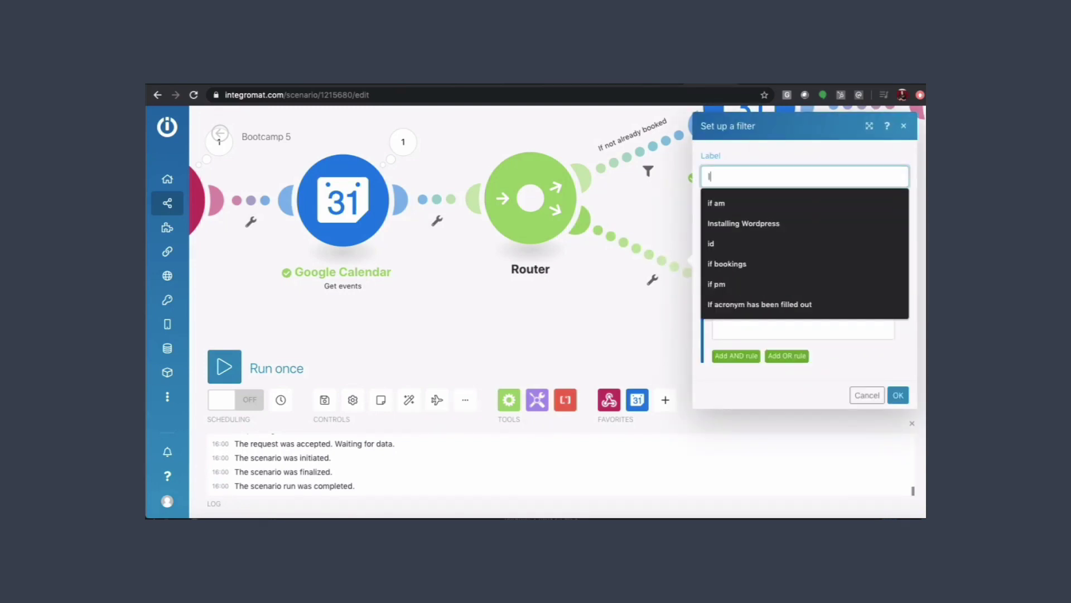
text(f already)
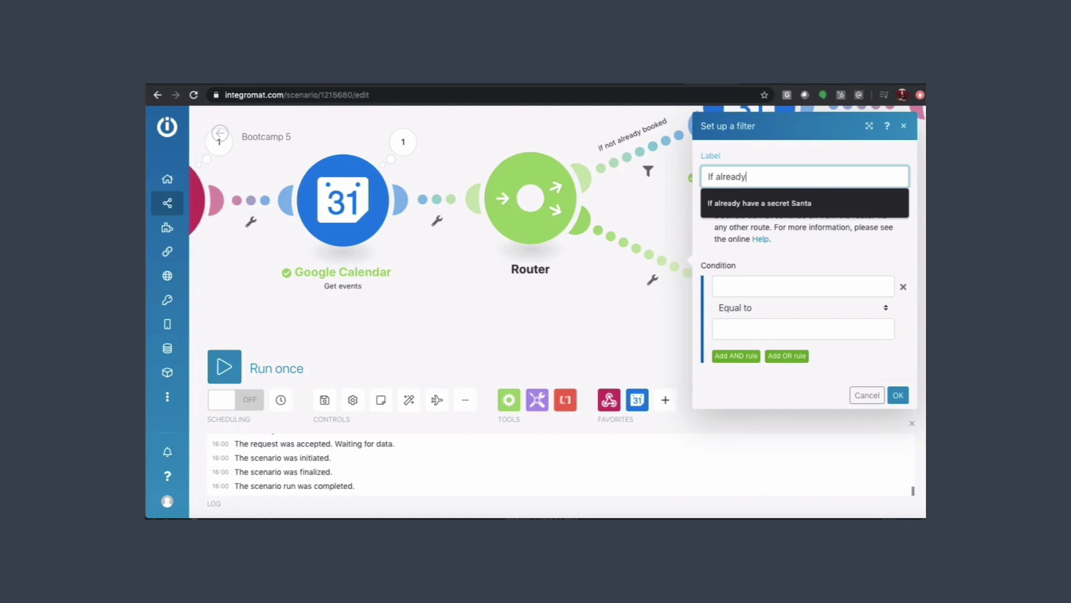
text( booked)
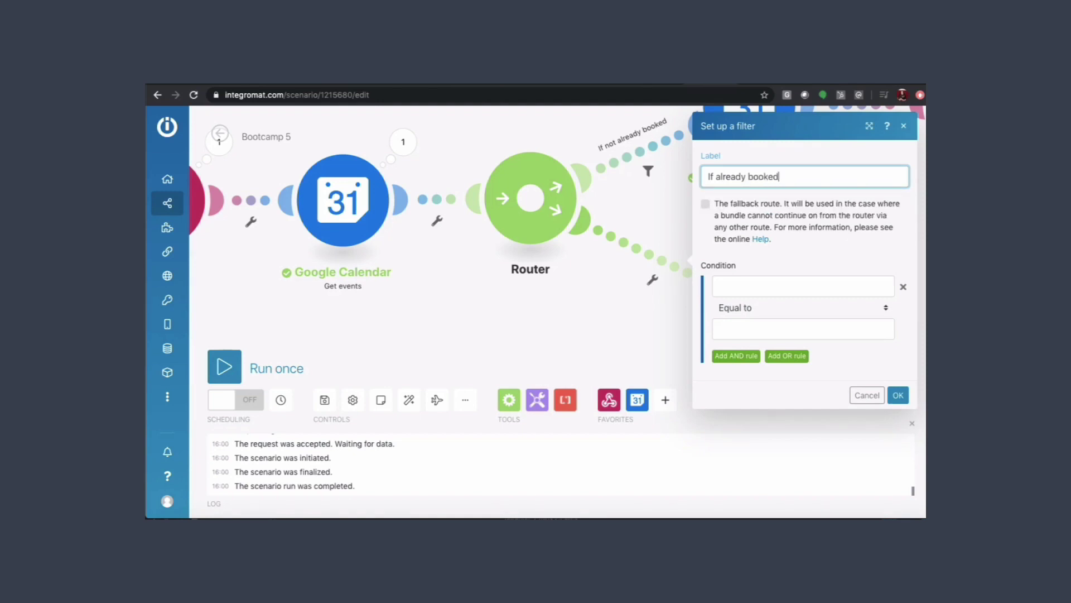
Set the filter's condition to the "Get events" Event ID with the operator "Exists", and confirm the filter
click(742, 285)
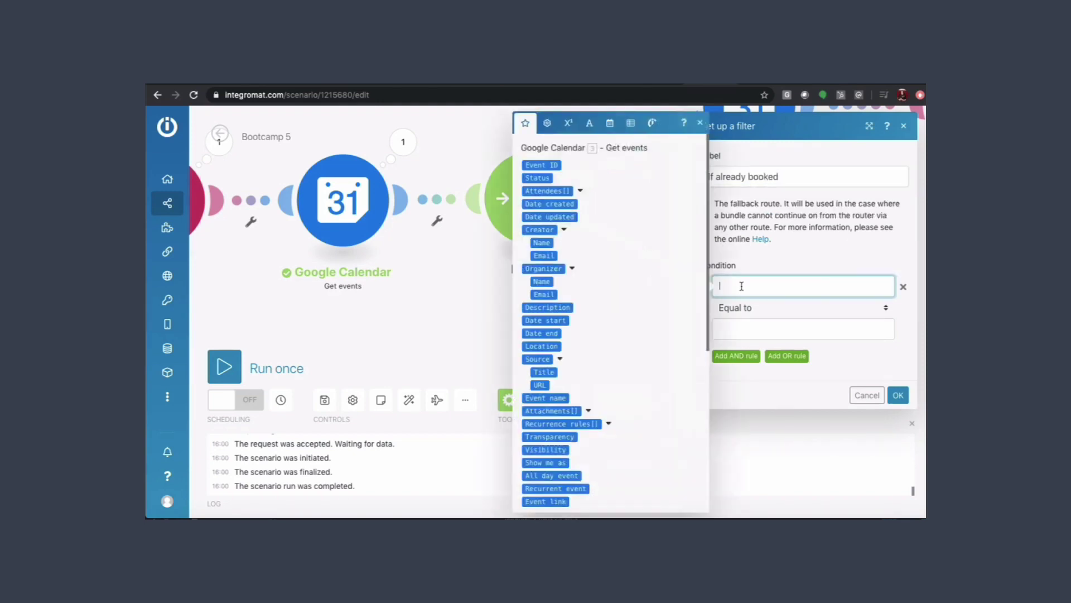
click(530, 165)
click(738, 311)
click(739, 270)
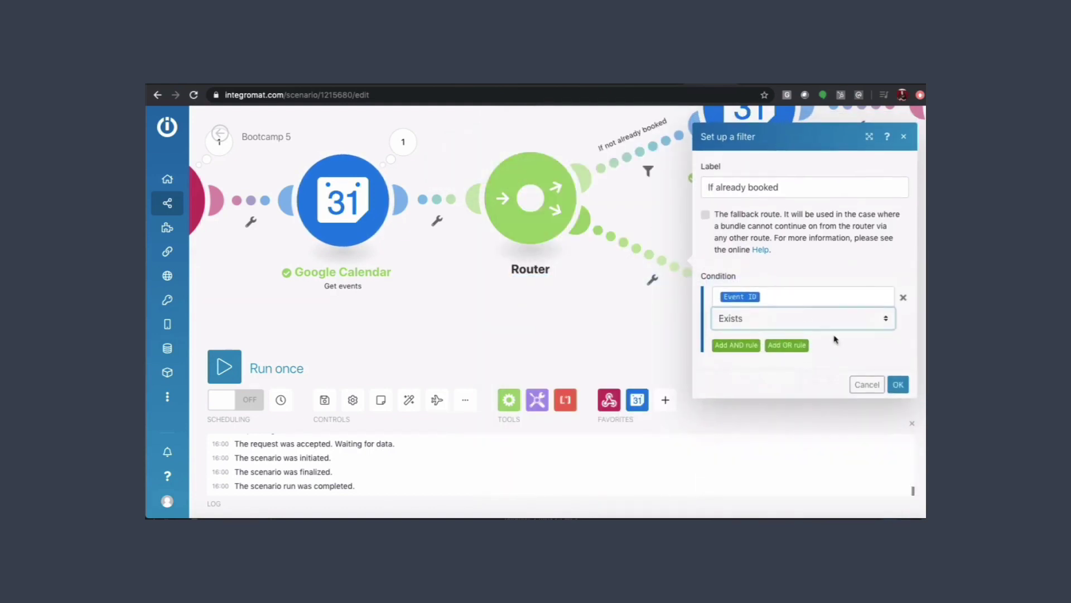
click(898, 385)
drag(633, 334, 426, 309)
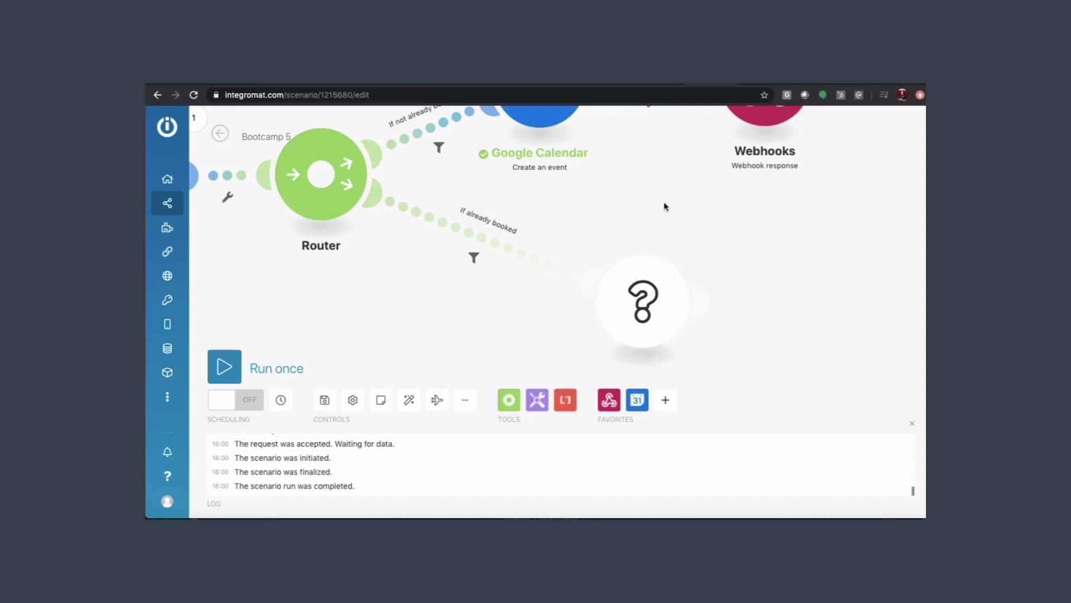
Switch to The Bot Platform and create a new message titled "If room is booked"
click(753, 84)
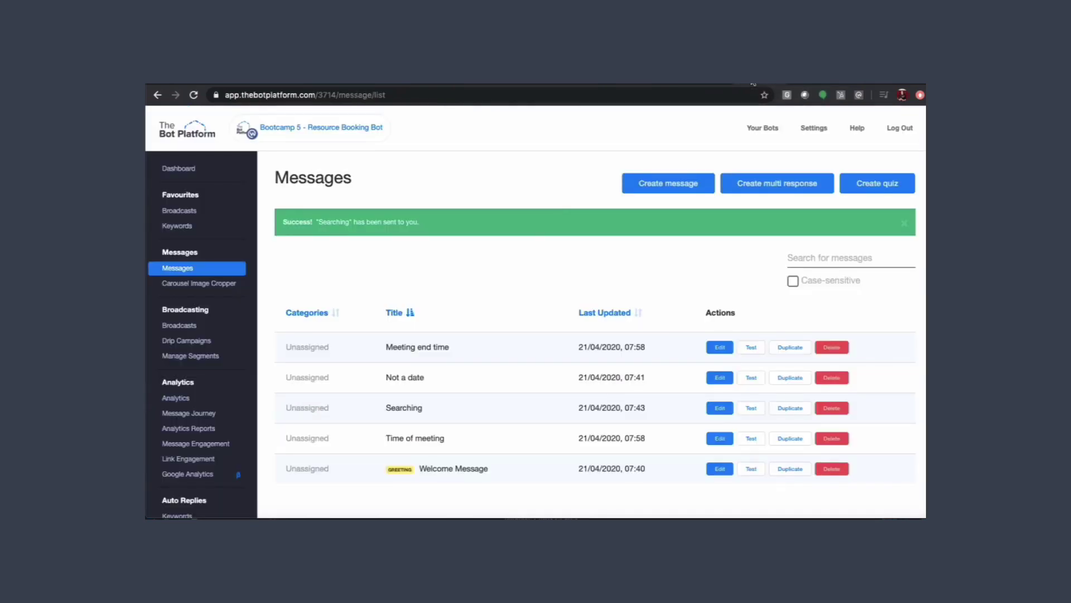
click(667, 184)
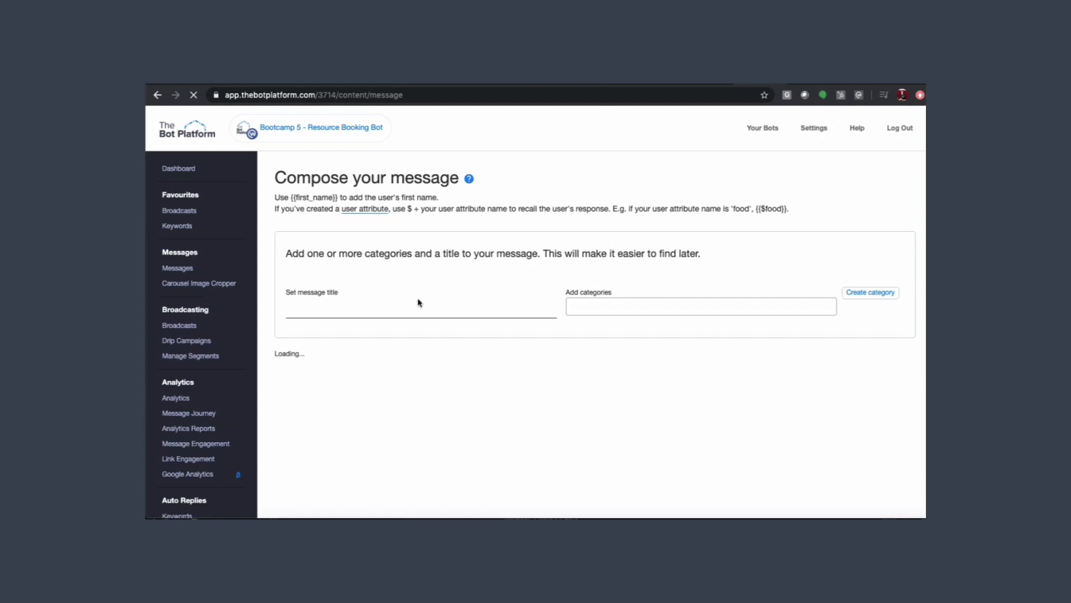
click(335, 311)
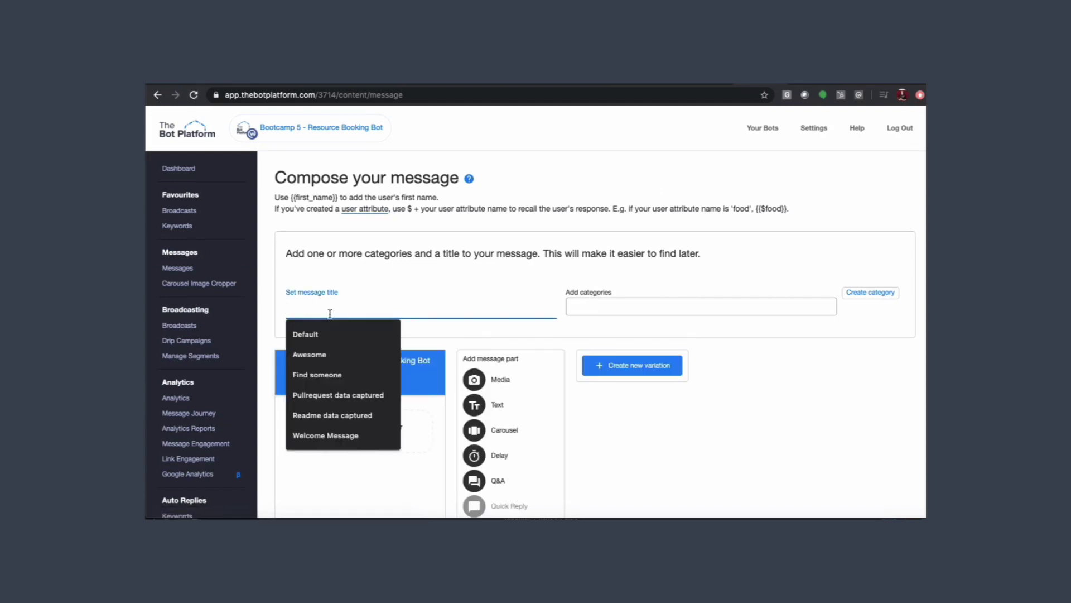
text(If room is booked)
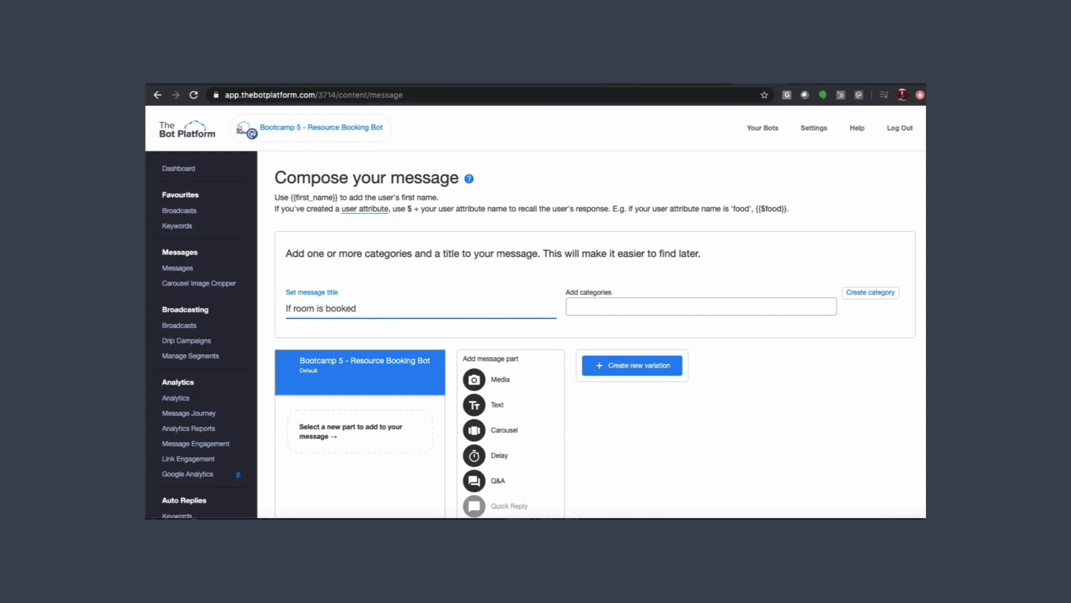
Add a text part reading "I'm really sorry but the room is booked at that time. Would you like to search again?"
scroll(318, 350, down, 3)
click(481, 273)
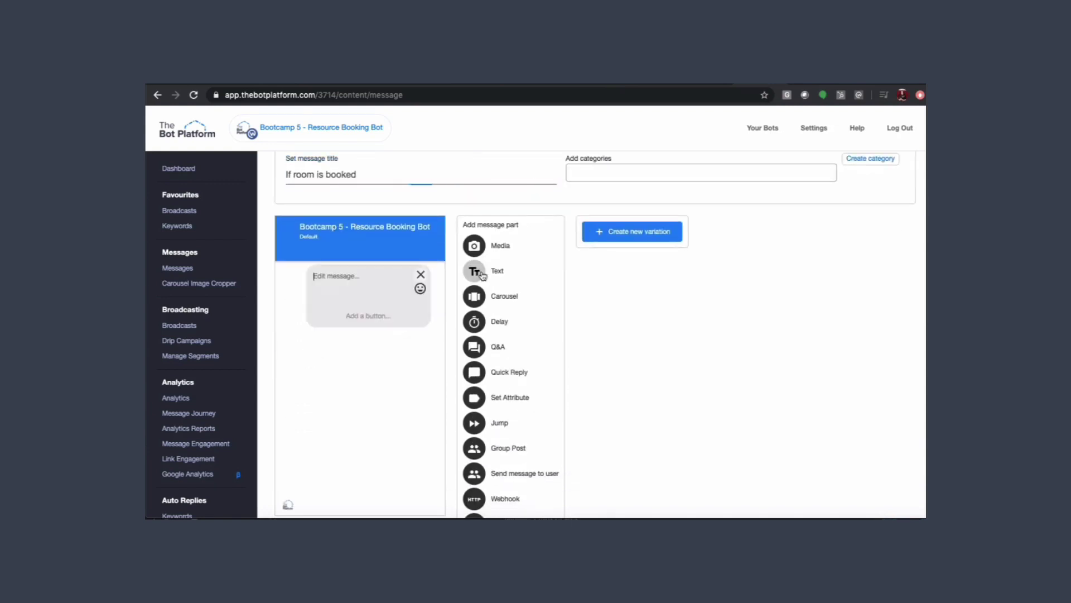
click(314, 275)
text(I'm really sorry but the room is booked at)
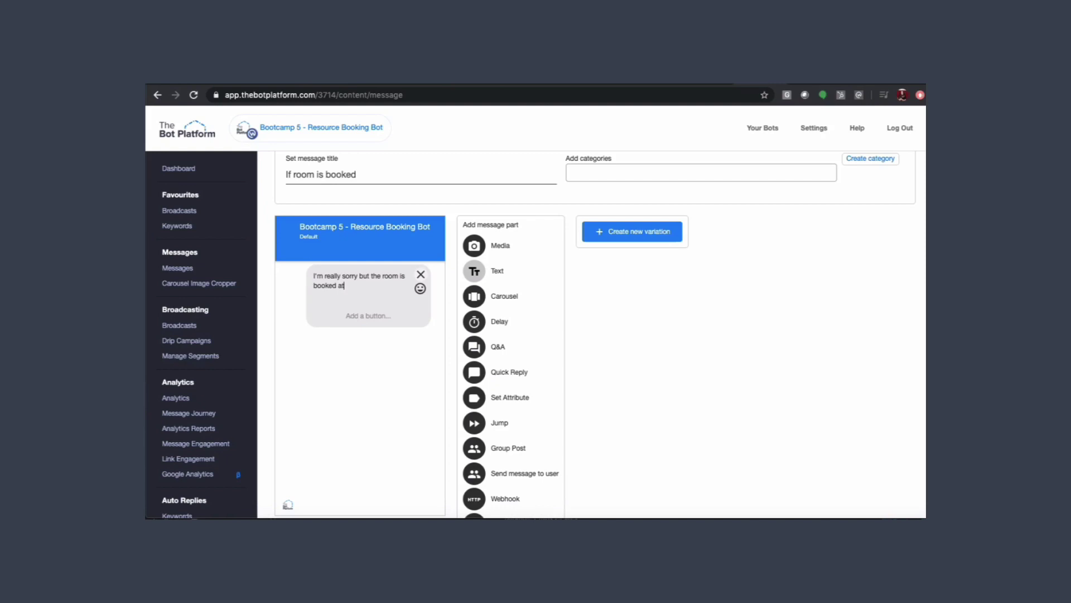
text( that time.)
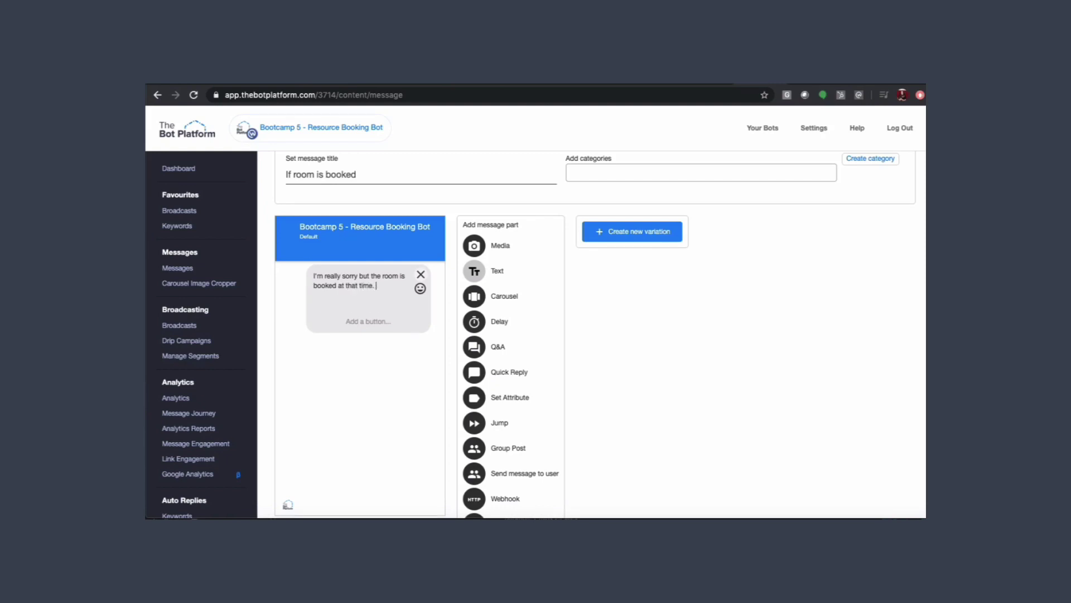
text( Would you like to search again?)
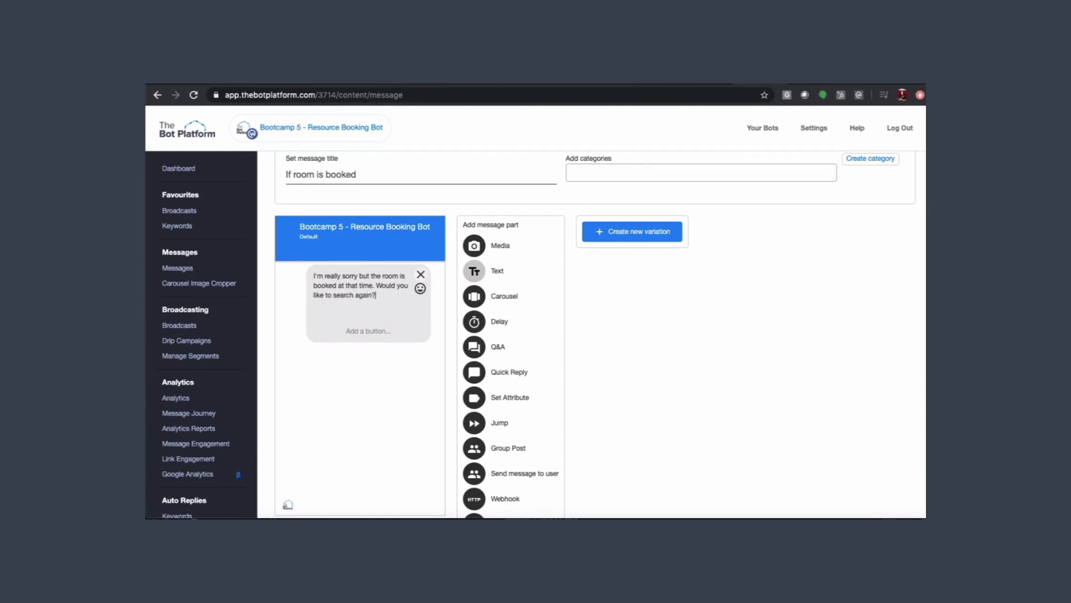
Give the text a "Yes" button with the Send message action and "Welcome Message" as its reply, and save the button options
click(379, 330)
text(Yes)
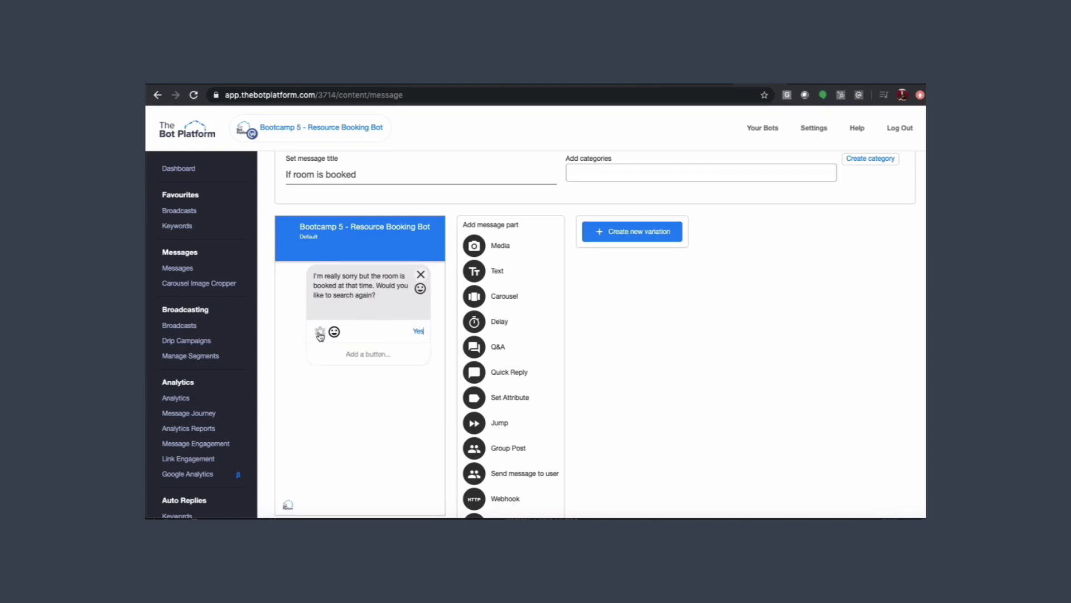
click(320, 332)
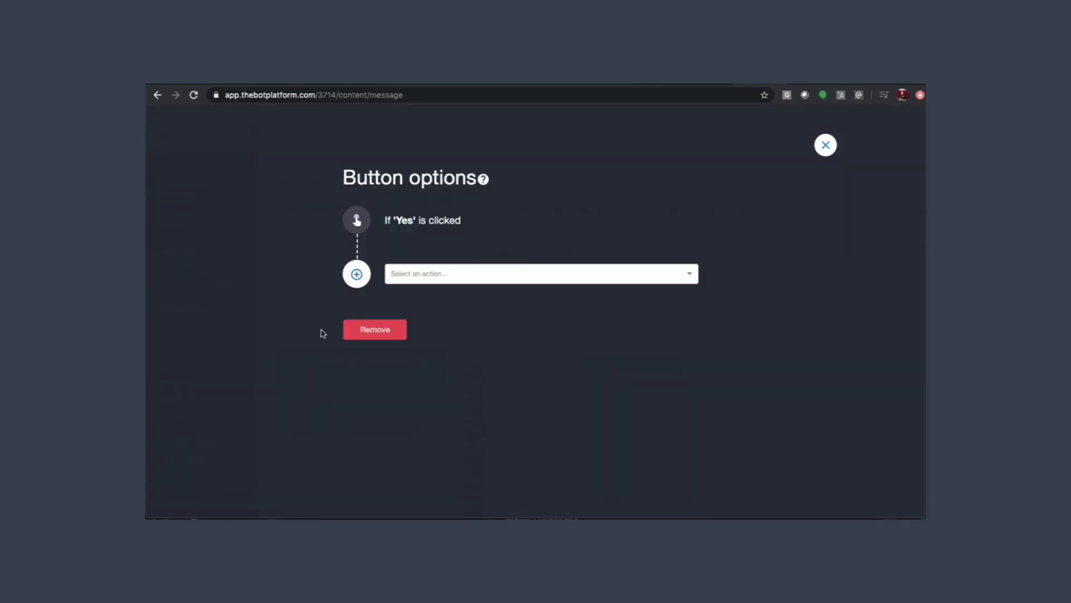
click(416, 282)
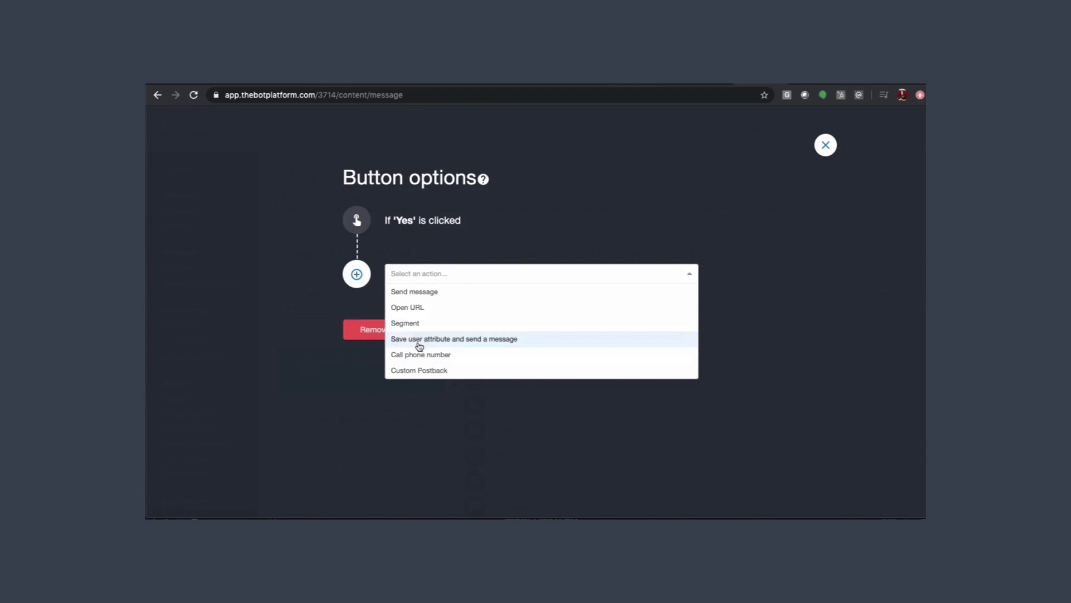
click(416, 291)
click(417, 334)
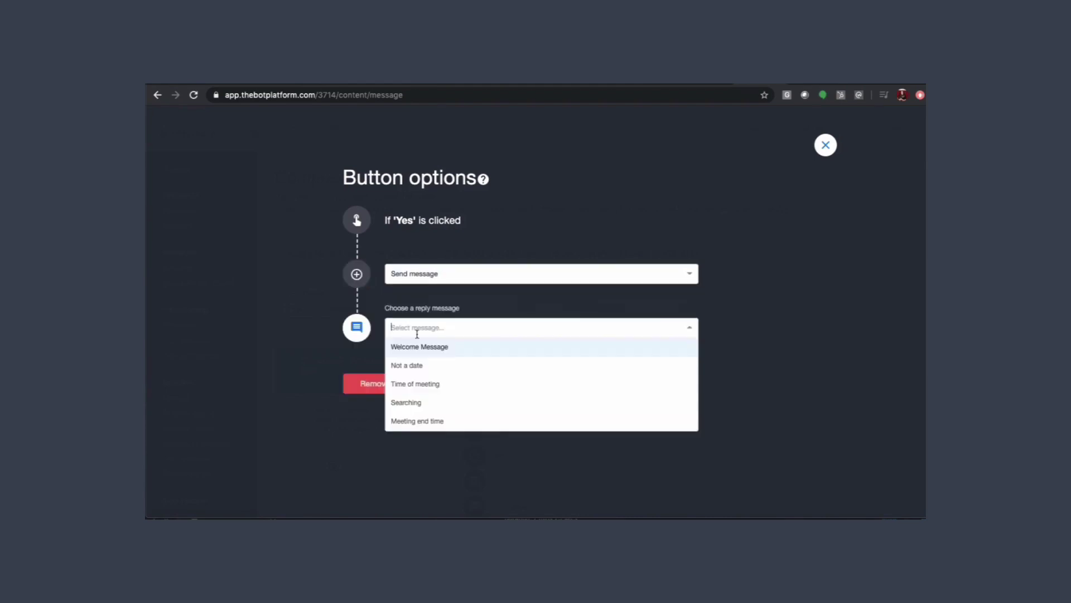
click(418, 347)
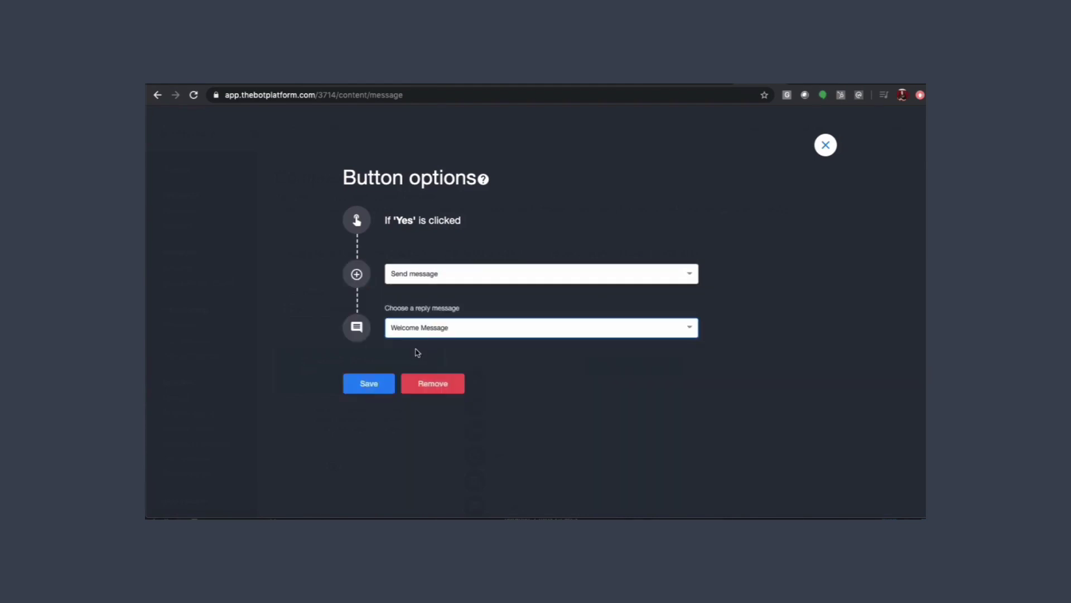
click(371, 384)
Save the "If room is booked" message and push the bot's changes live
scroll(363, 410, down, 5)
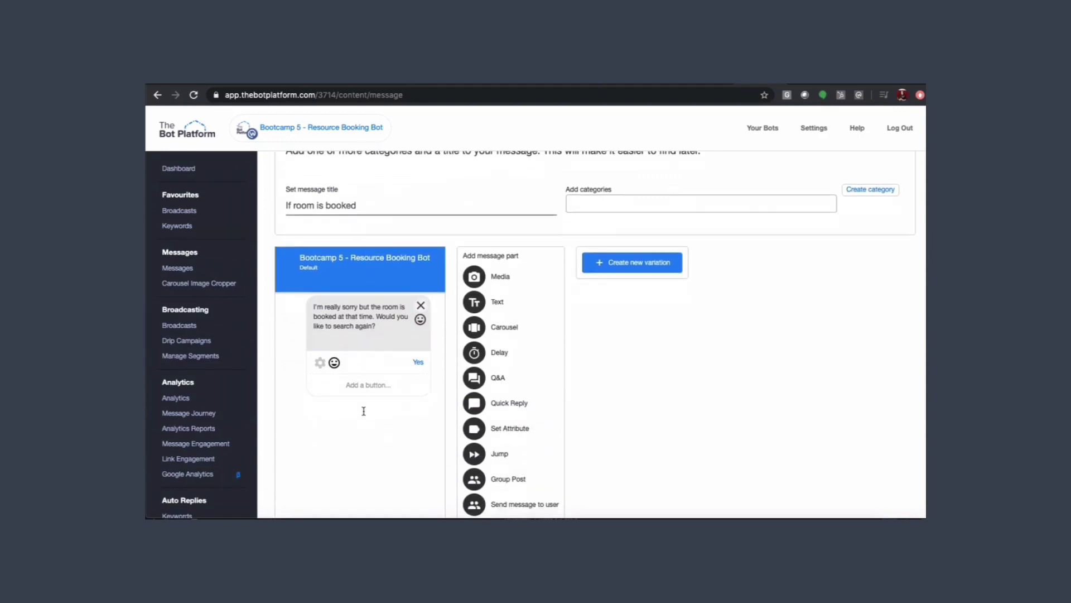
click(301, 502)
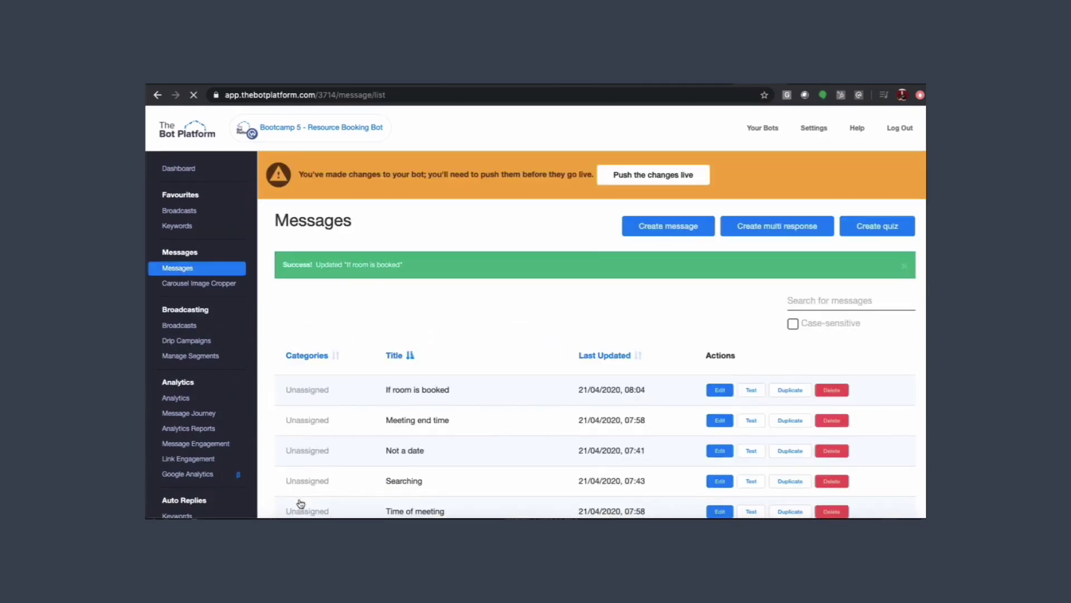
click(626, 178)
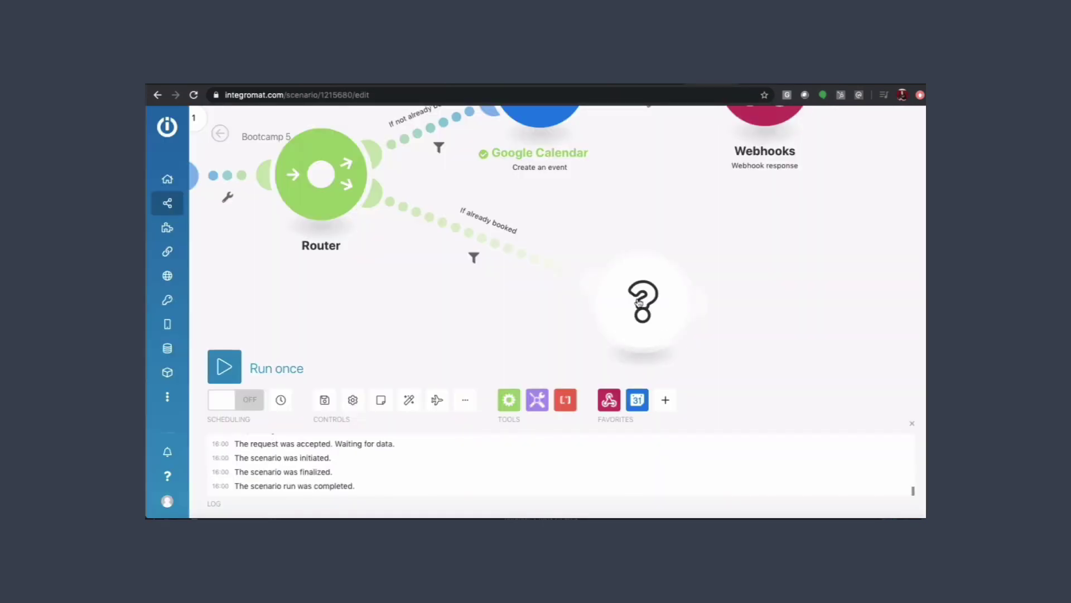
Add a Webhooks "Webhook response" module at the empty end of the "If already booked" route
click(639, 302)
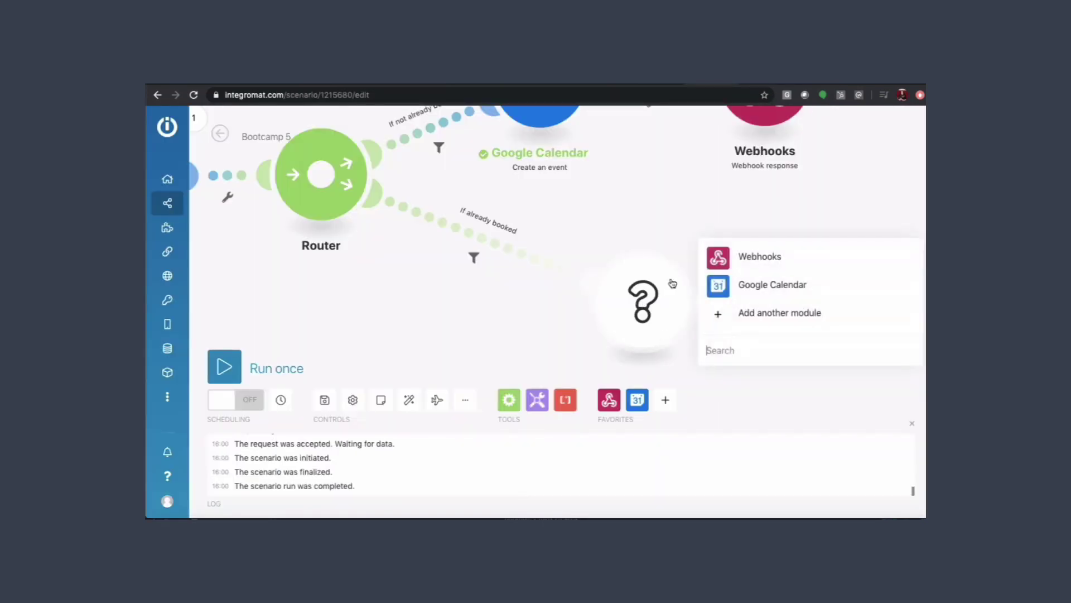
click(749, 255)
click(756, 286)
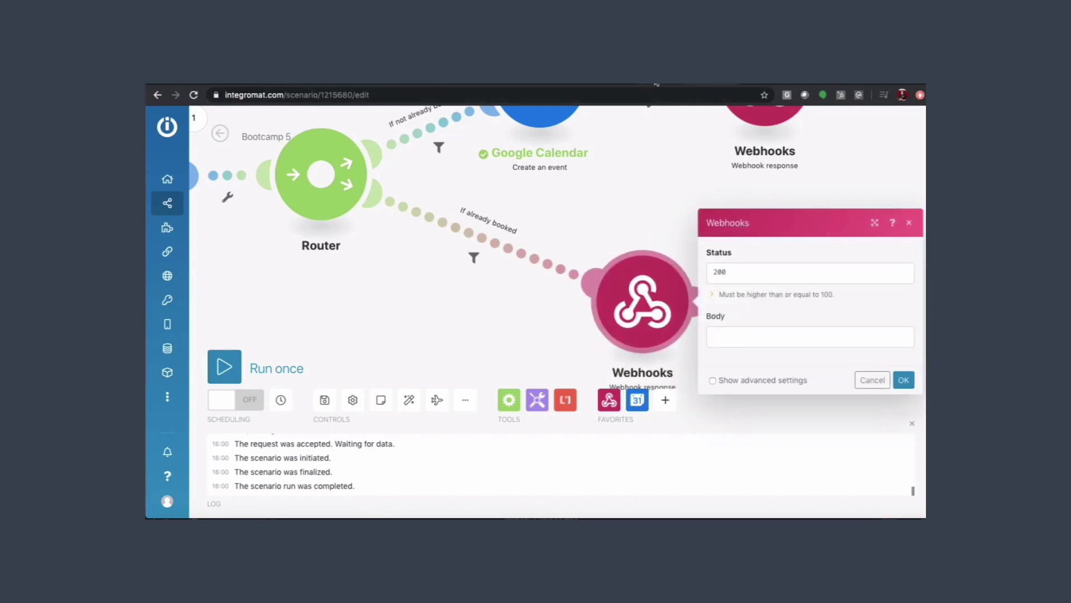
Copy the "Send a predefined message on the platform" JSON from the GitHub page into the new webhook response's body
click(658, 85)
scroll(558, 341, down, 5)
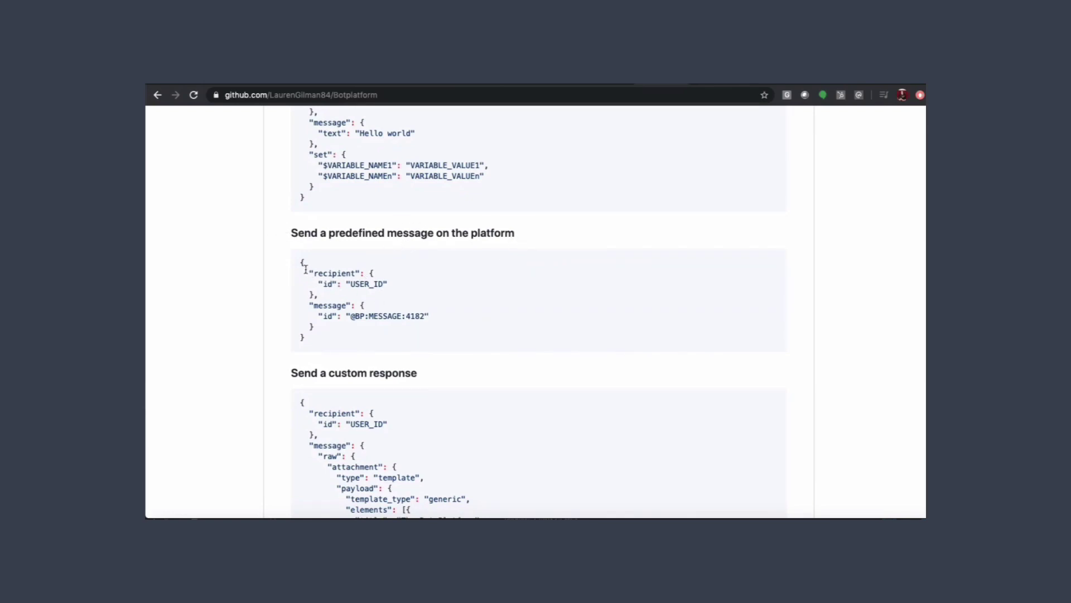
drag(300, 261, 311, 340)
key(ctrl+c)
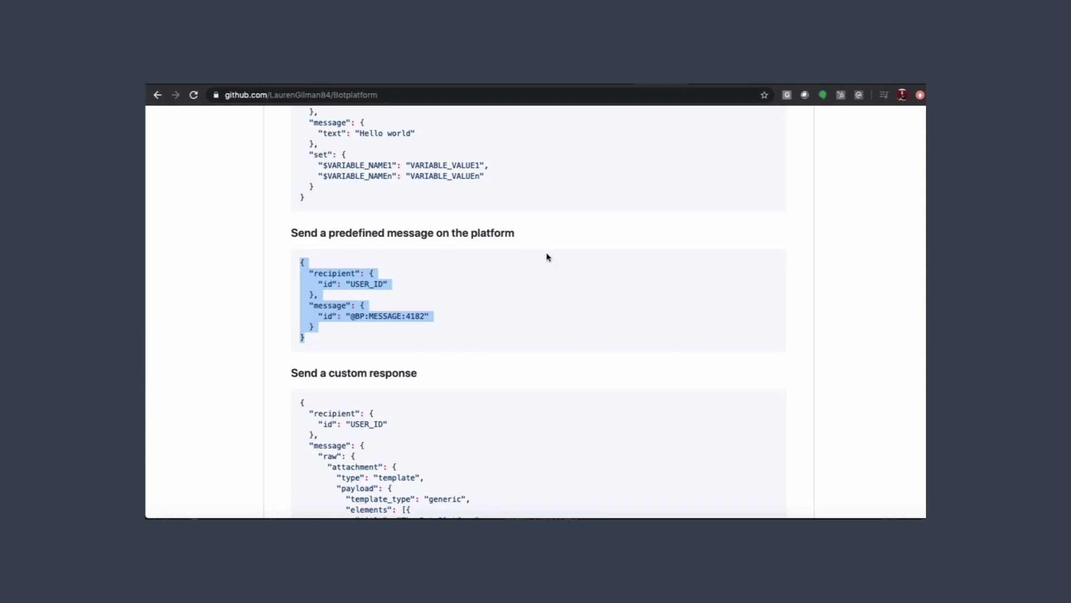
key(ctrl+Tab)
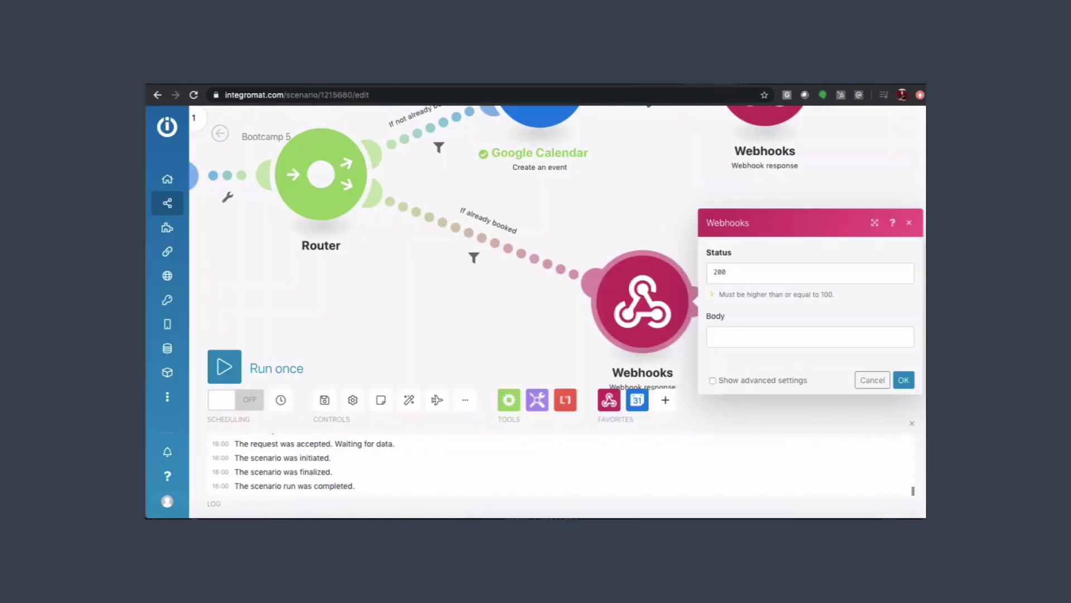
click(728, 333)
key(ctrl+v)
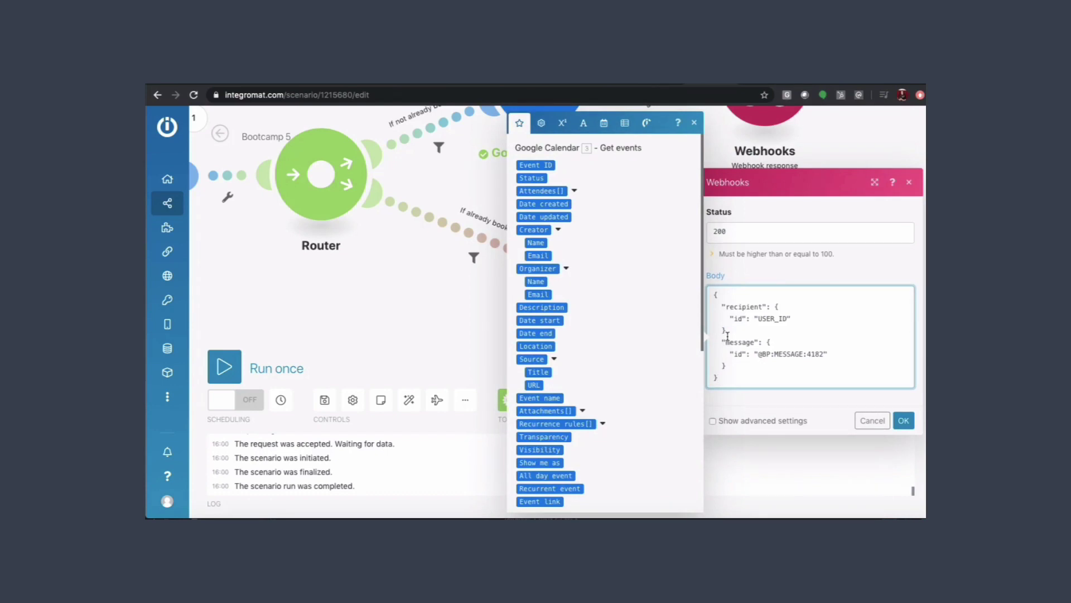
Replace the USER_ID placeholder in the response body with the custom webhook's fbid
click(787, 318)
key(BackSpace)
key(BackSpace)
scroll(608, 348, down, 5)
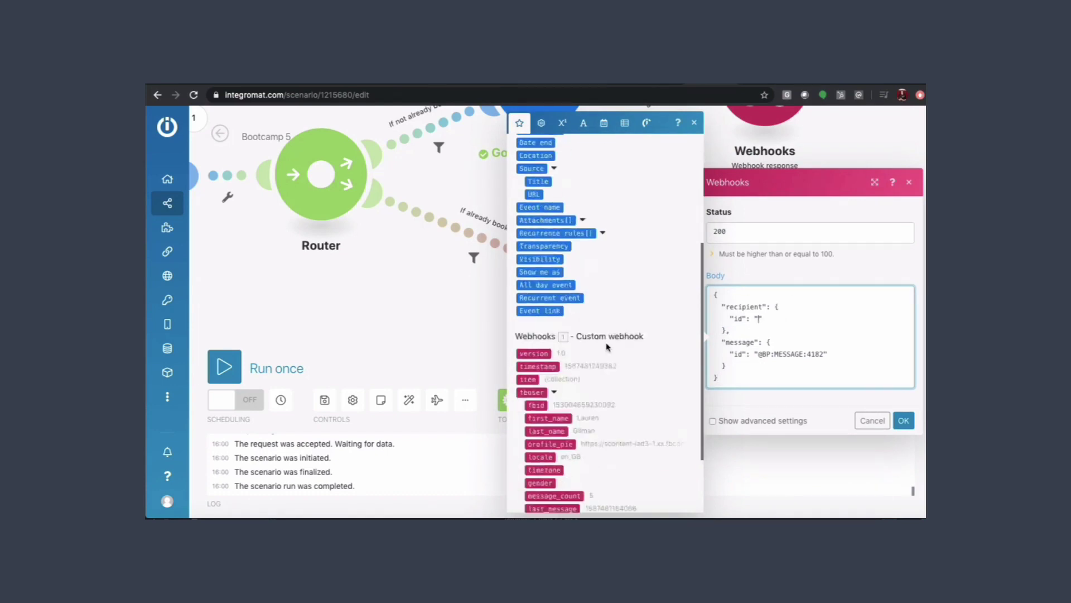
click(536, 316)
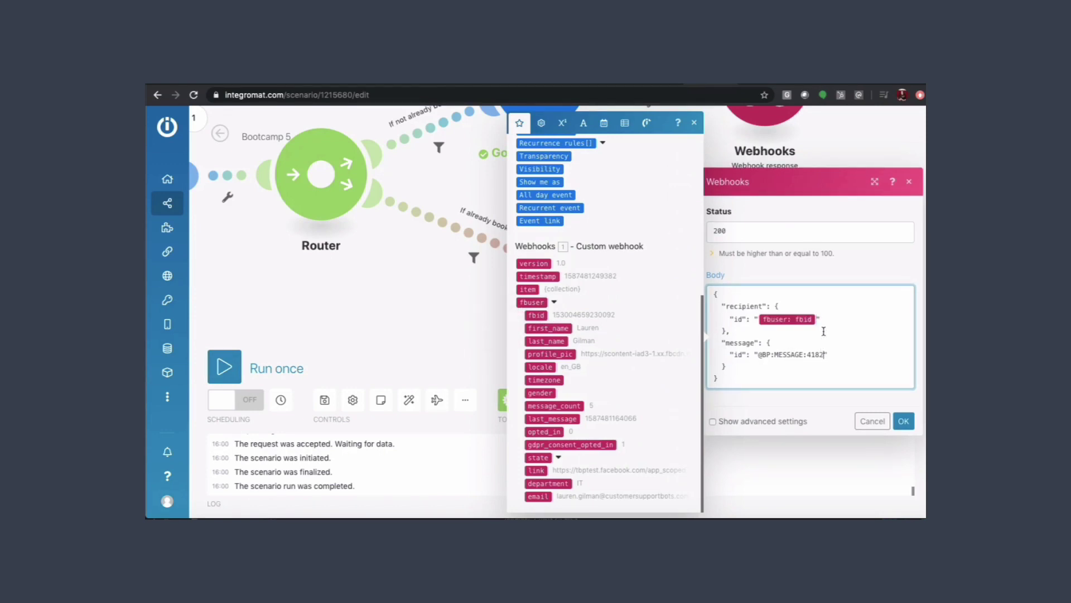
click(824, 354)
key(BackSpace)
key(BackSpace)
key(BackSpace)
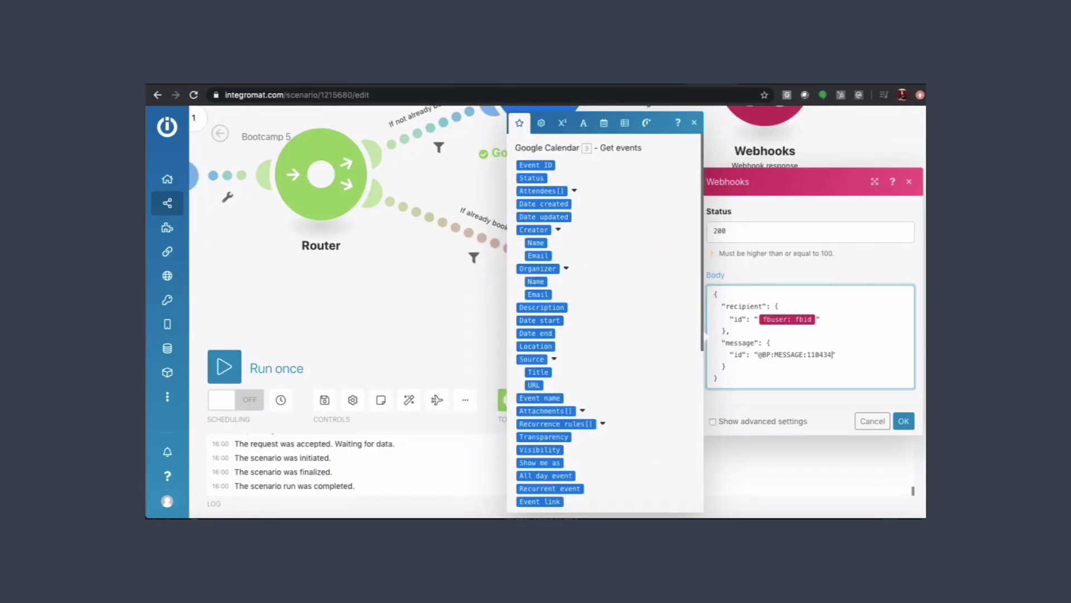
click(903, 420)
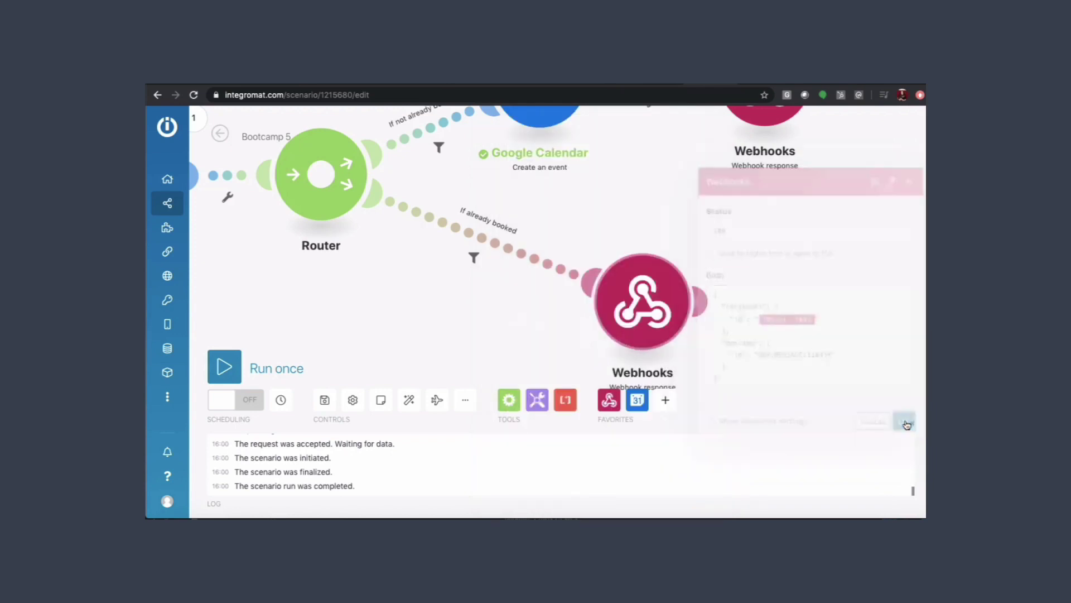
Save the scenario and run it once, triggering it with a test of the "Searching" message from The Bot Platform
drag(425, 330, 569, 361)
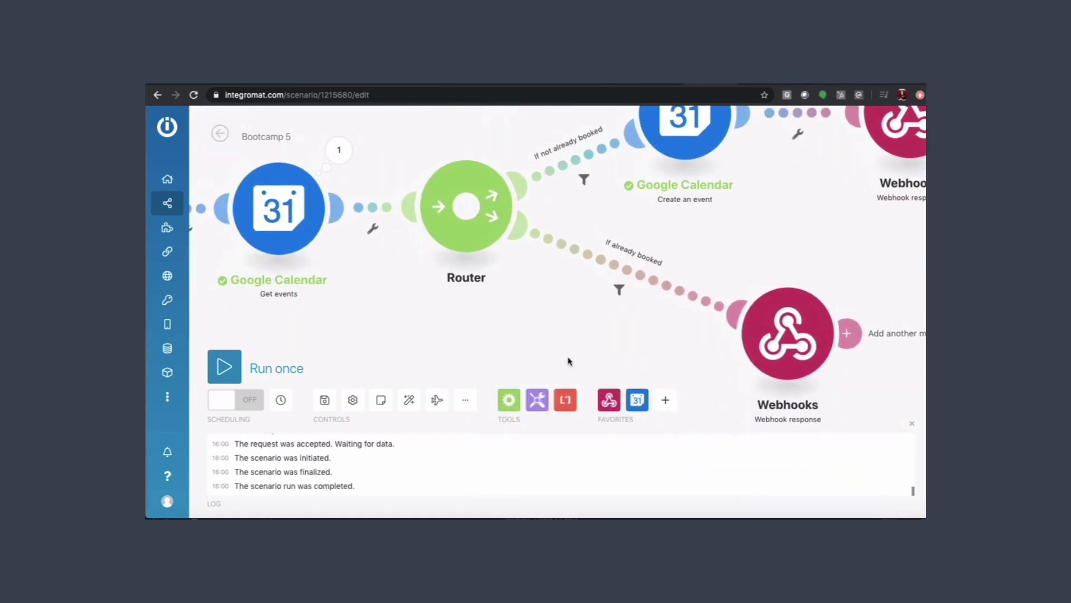
click(325, 401)
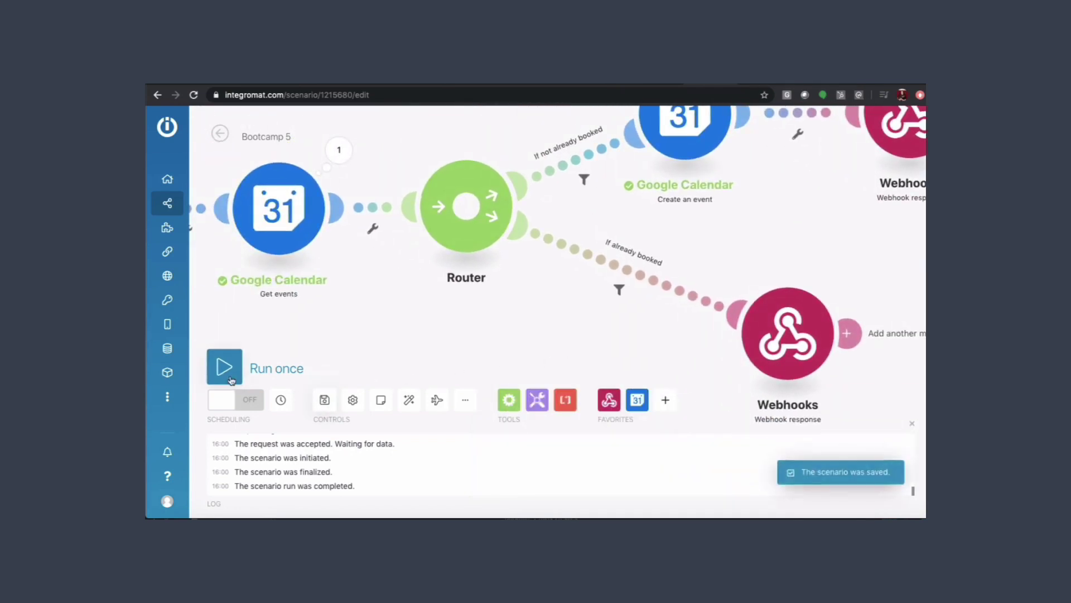
click(224, 366)
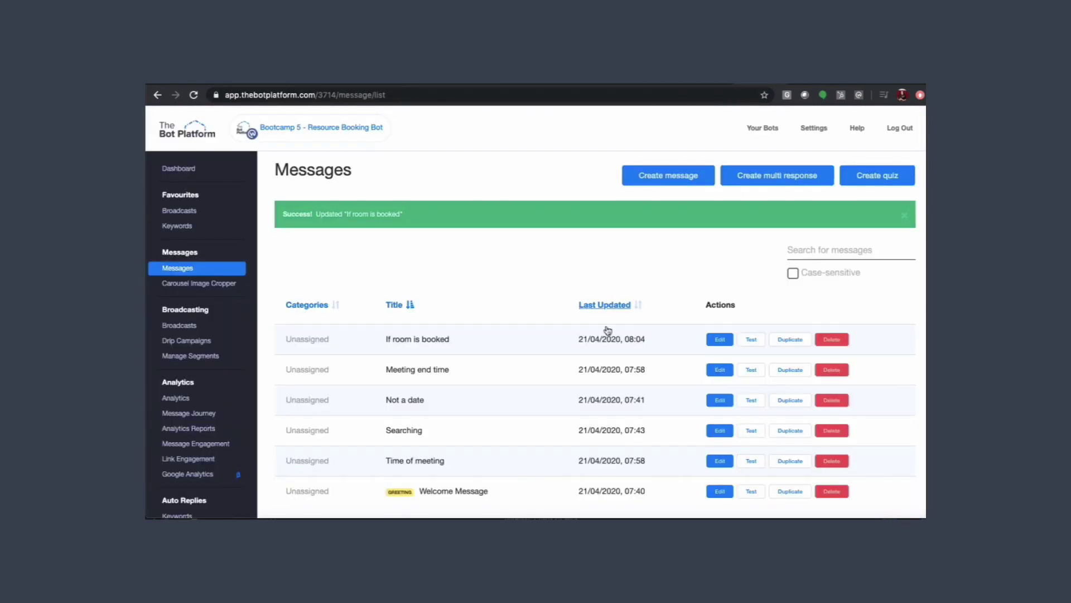
click(751, 431)
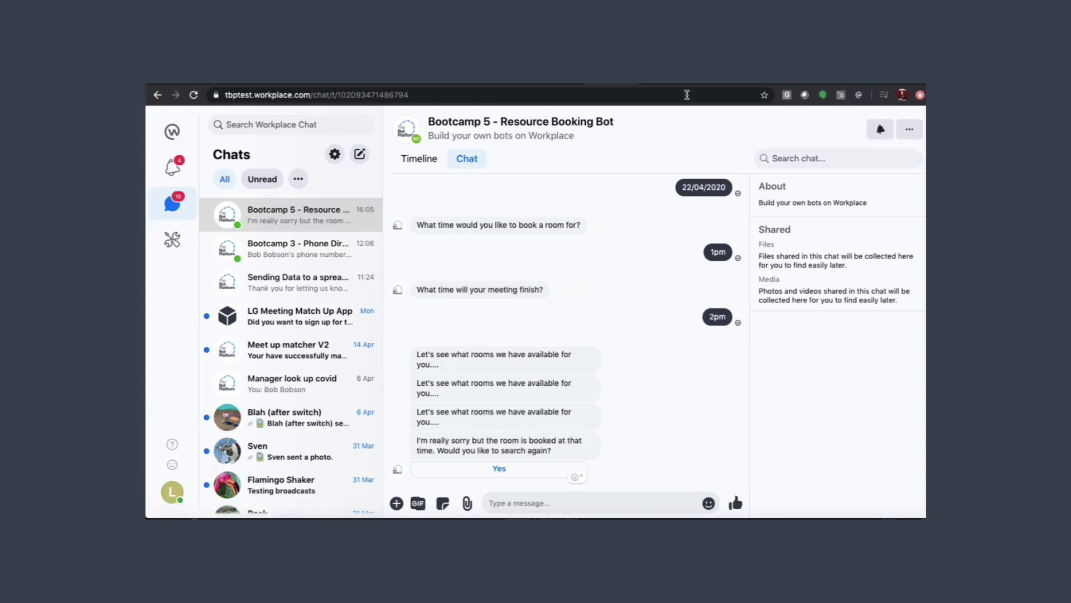
Back in Integromat, inspect the "If already booked" webhook response's operation data and turn the scenario's scheduling on
click(710, 84)
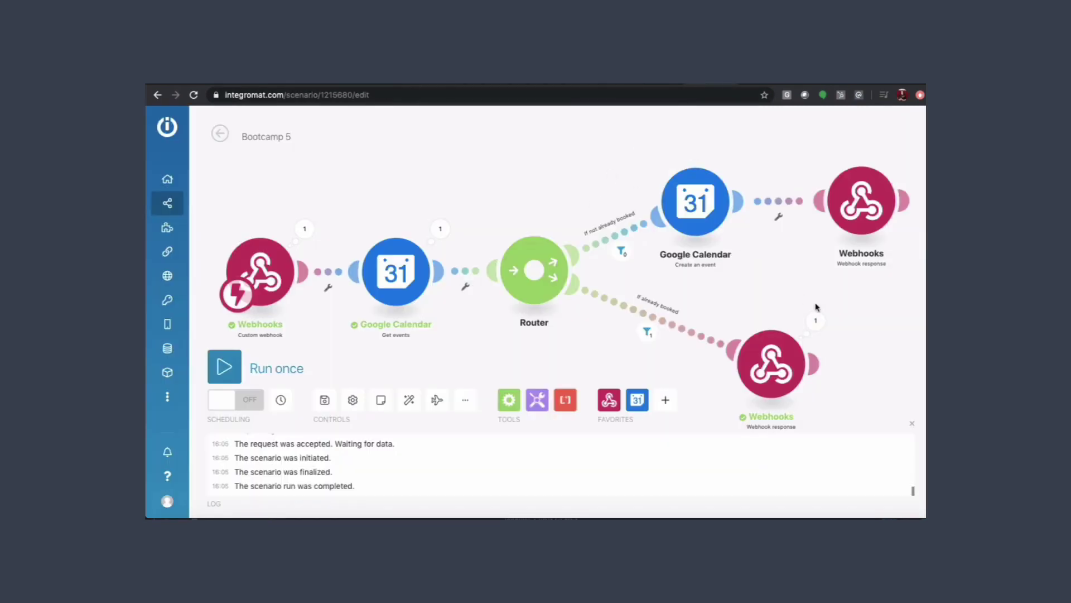
click(815, 320)
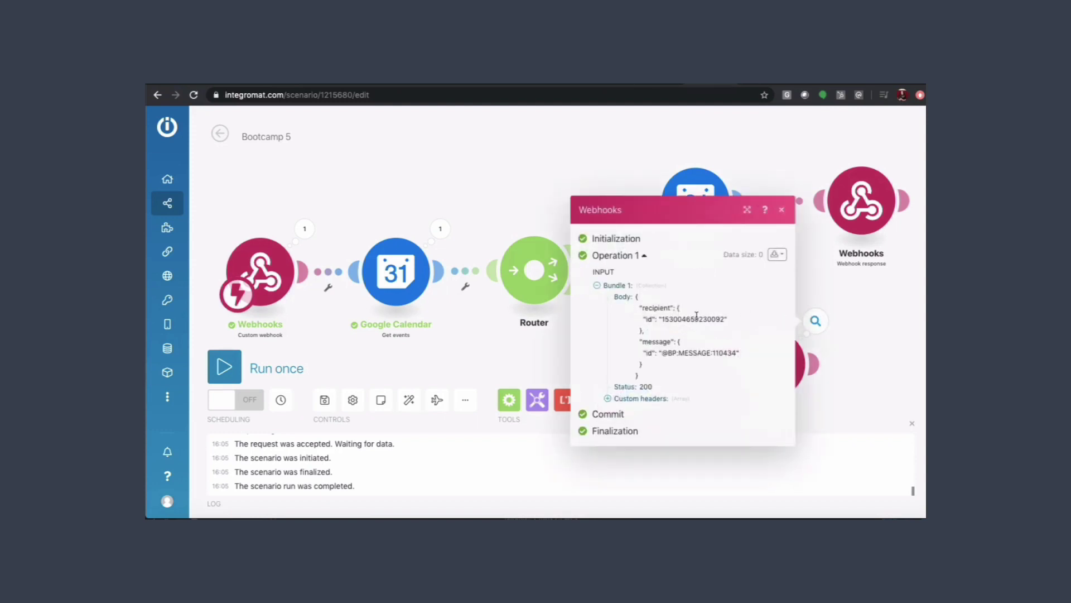
click(782, 211)
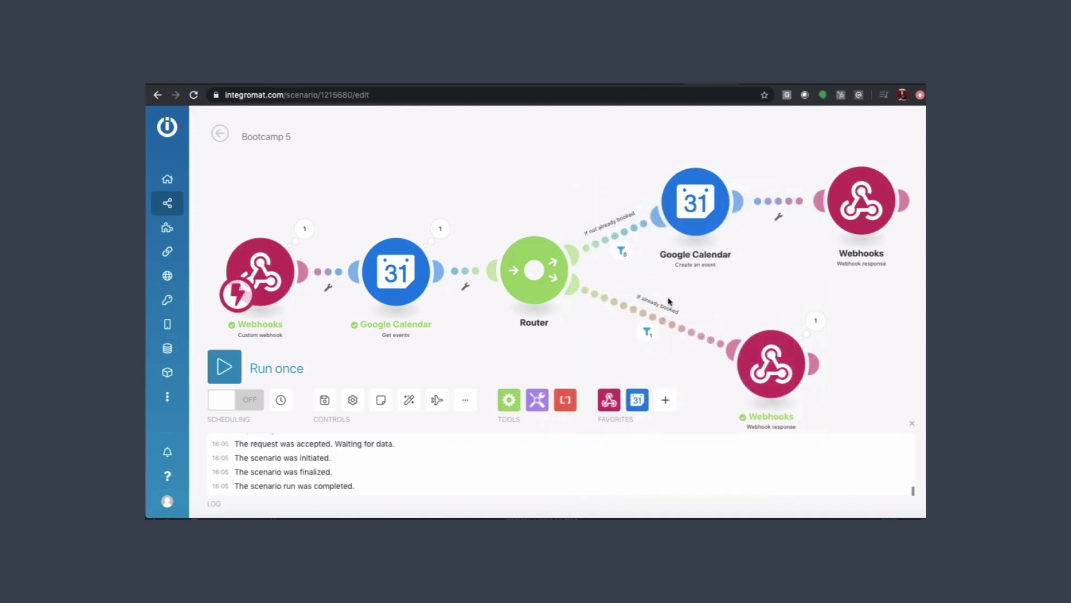
click(228, 401)
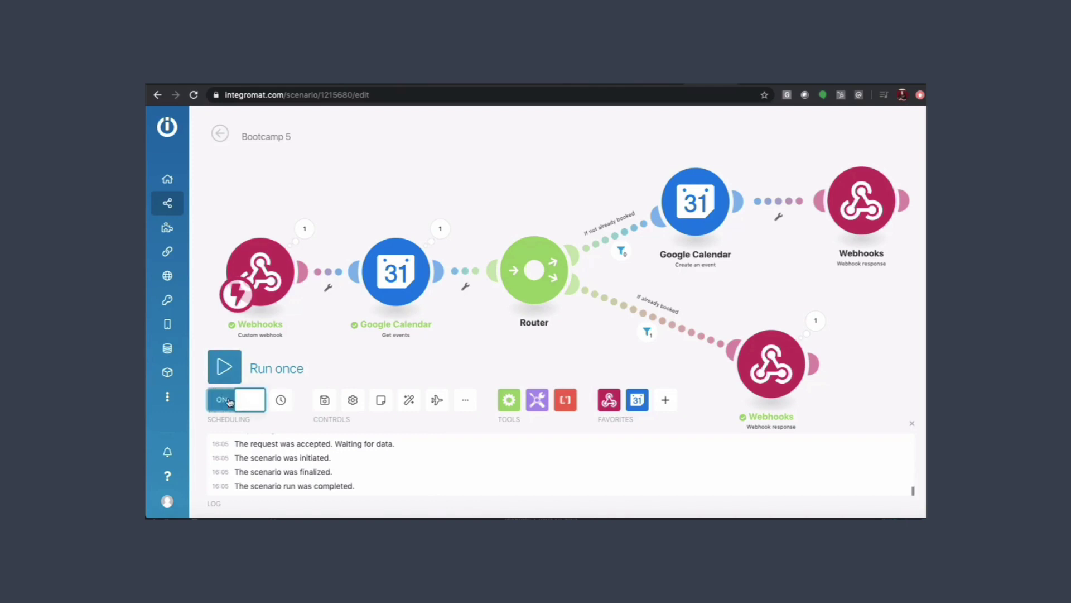